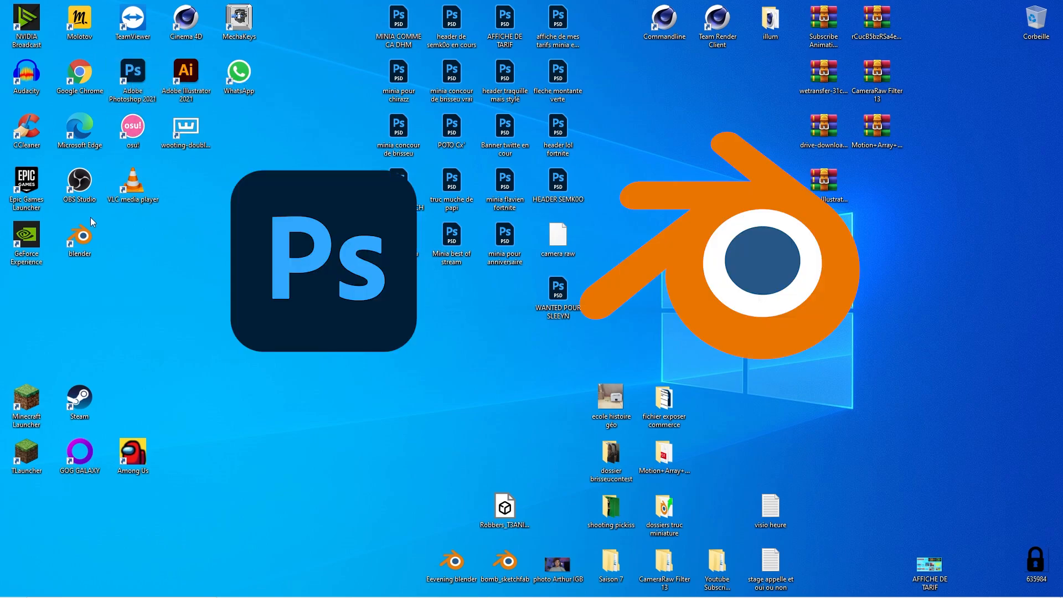
Step: Launch Blender and open the recent file Cycles Best LIGHTROOM.blend
left_click(78, 243)
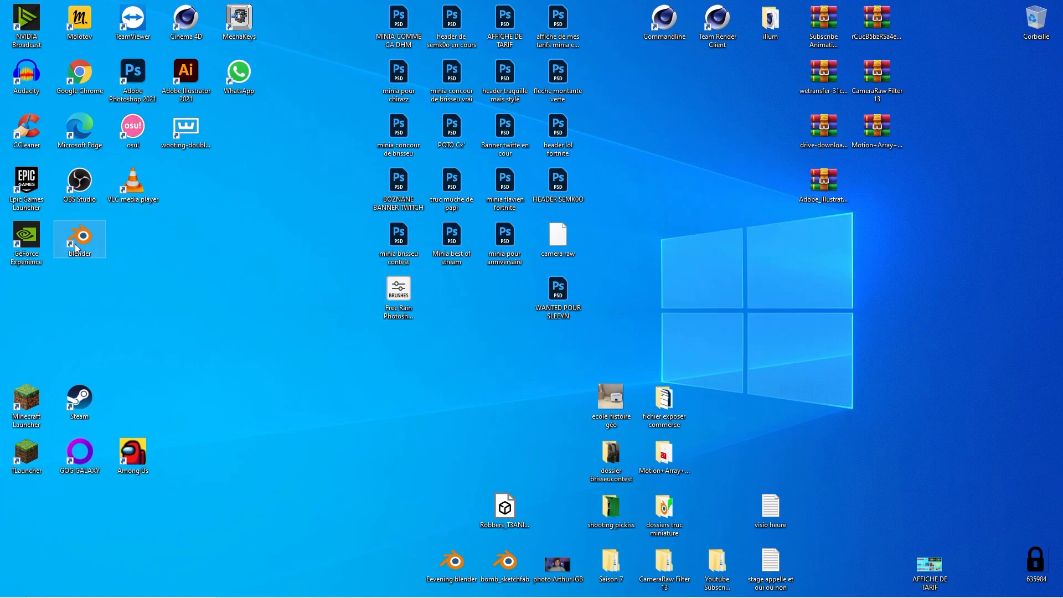
double_click(78, 244)
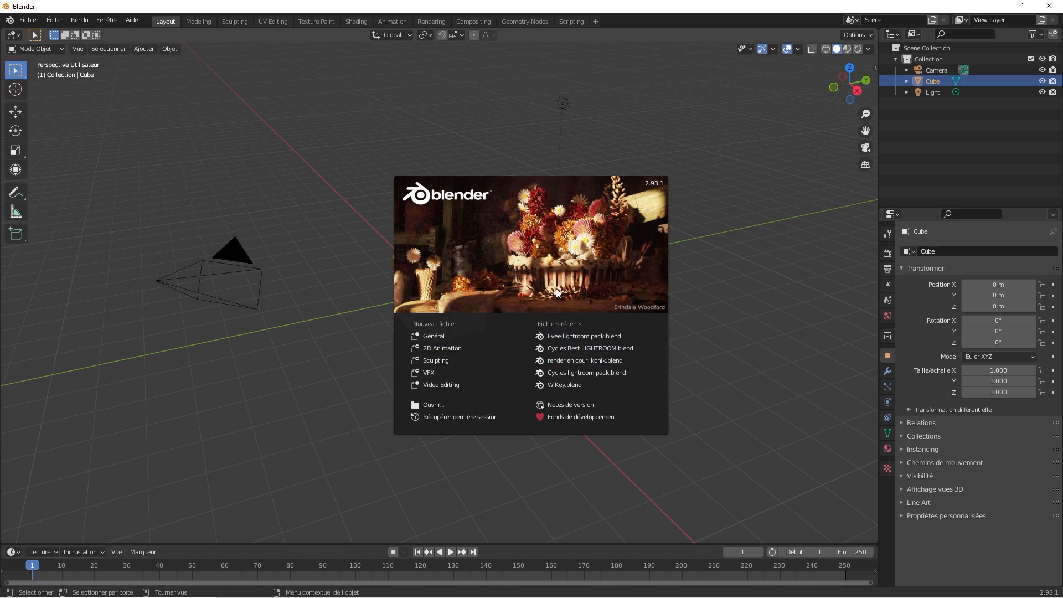
left_click(561, 349)
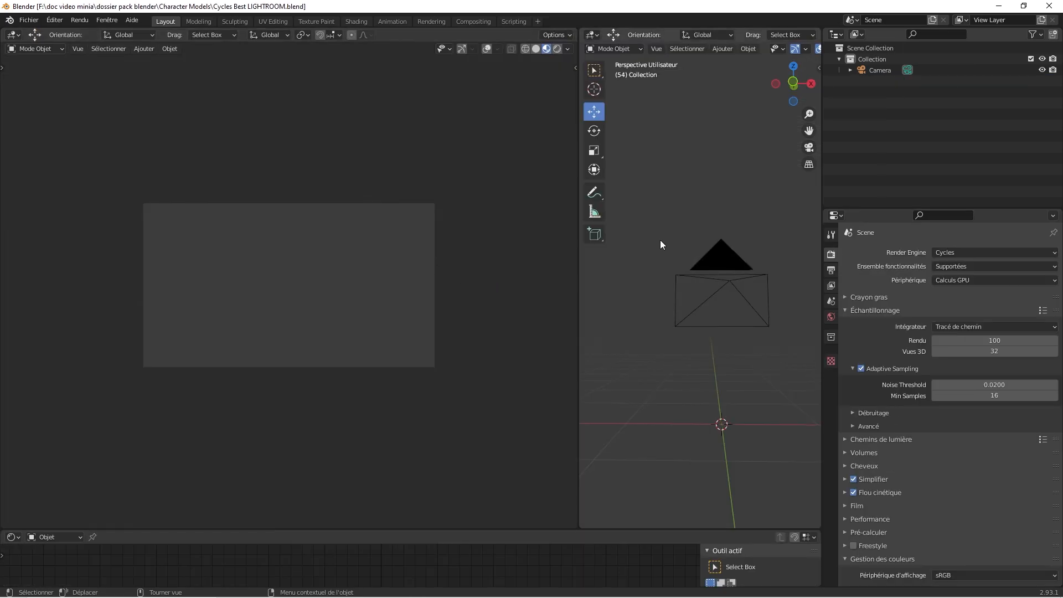
Step: Select the scene's camera and make it the active camera so the large viewport looks through it
left_click(751, 280)
middle_click_drag(741, 275, 726, 300)
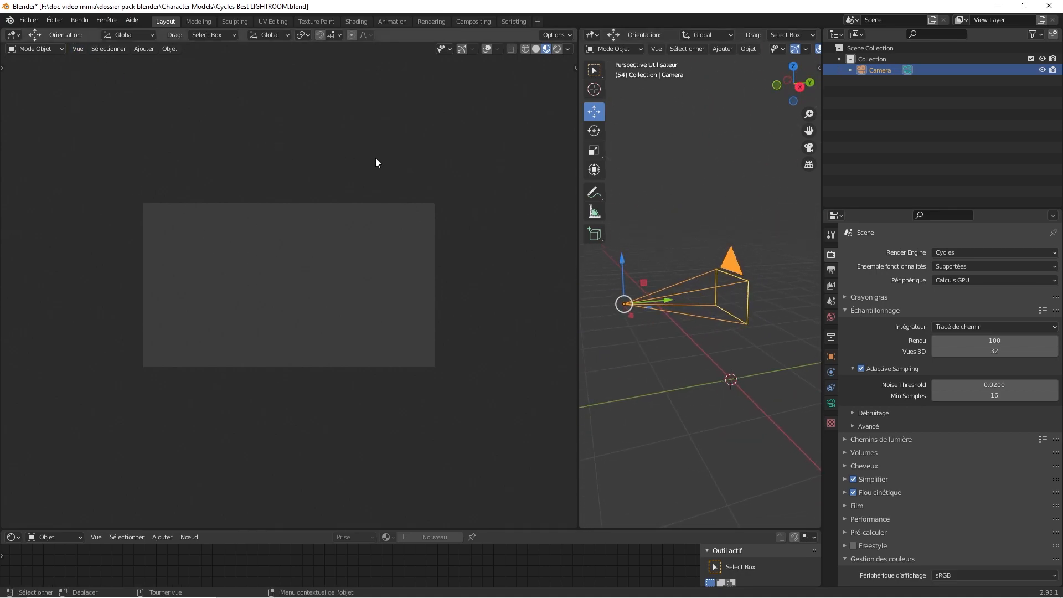
middle_click_drag(374, 157, 373, 151)
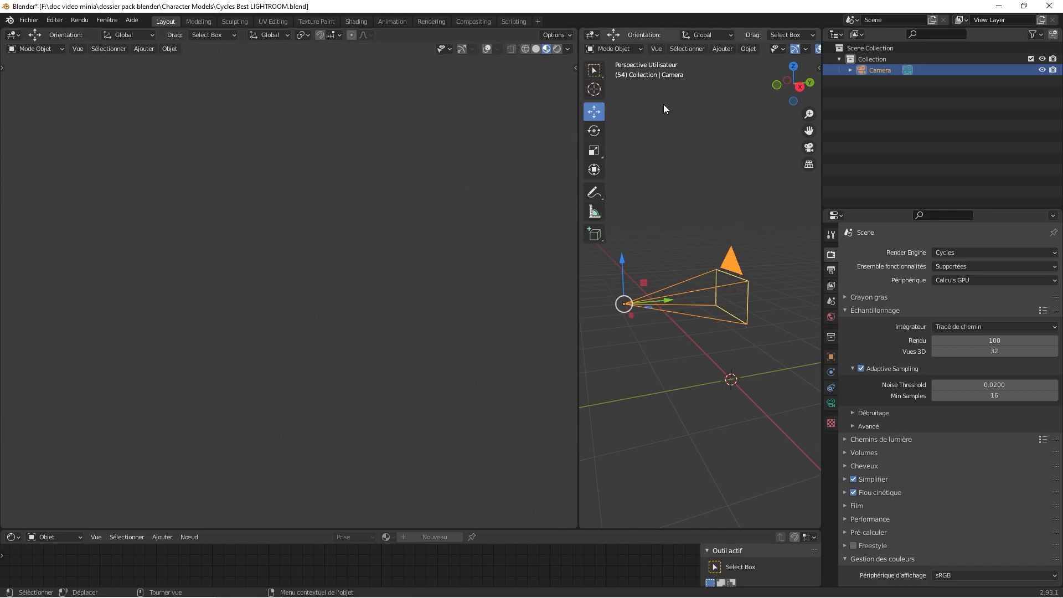
left_click(77, 48)
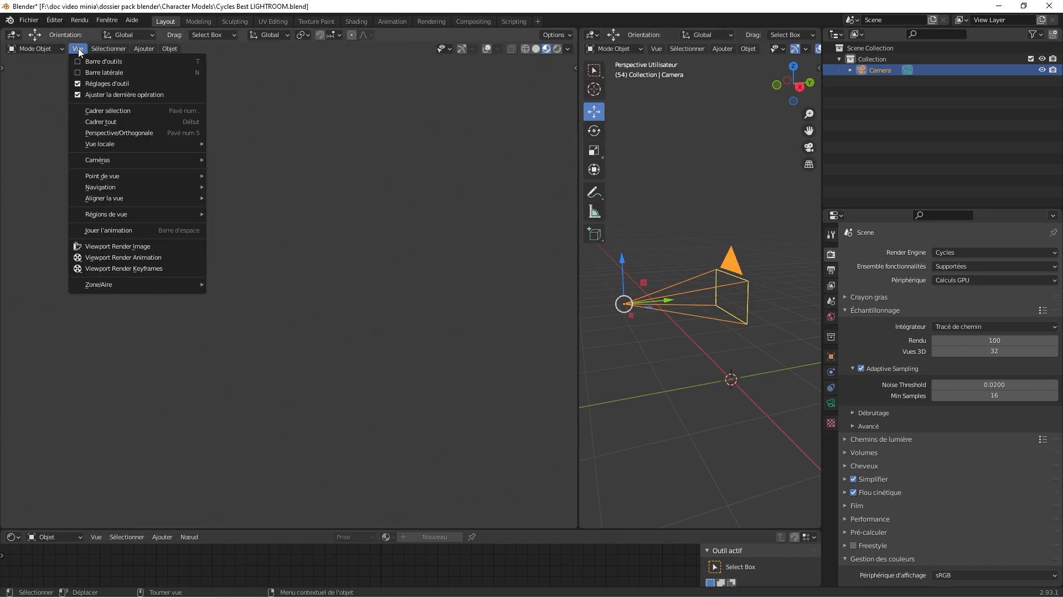
mouse_move(125, 159)
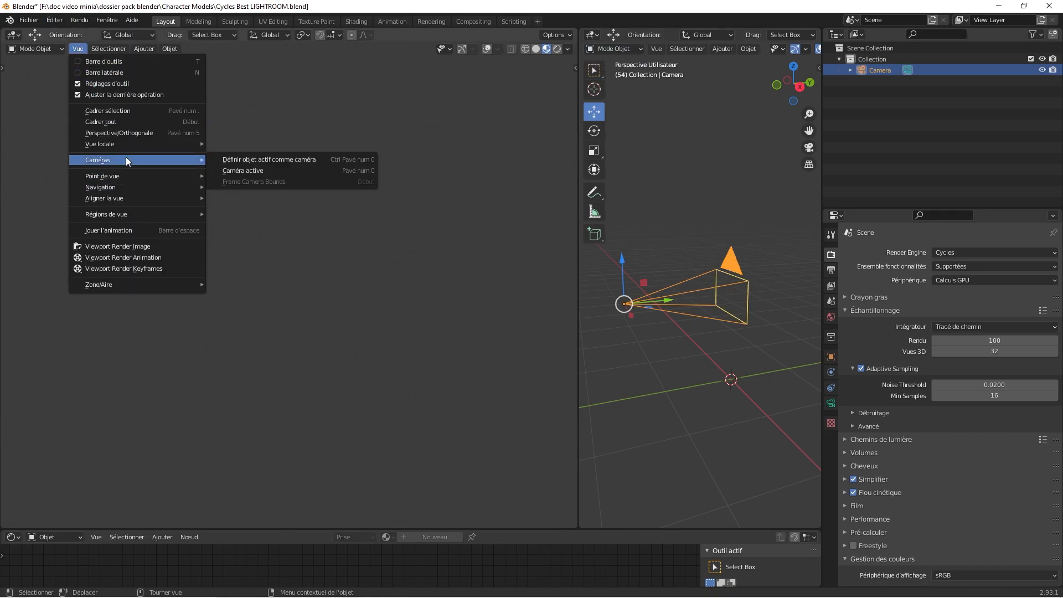
left_click(279, 161)
middle_click_drag(709, 286, 652, 255)
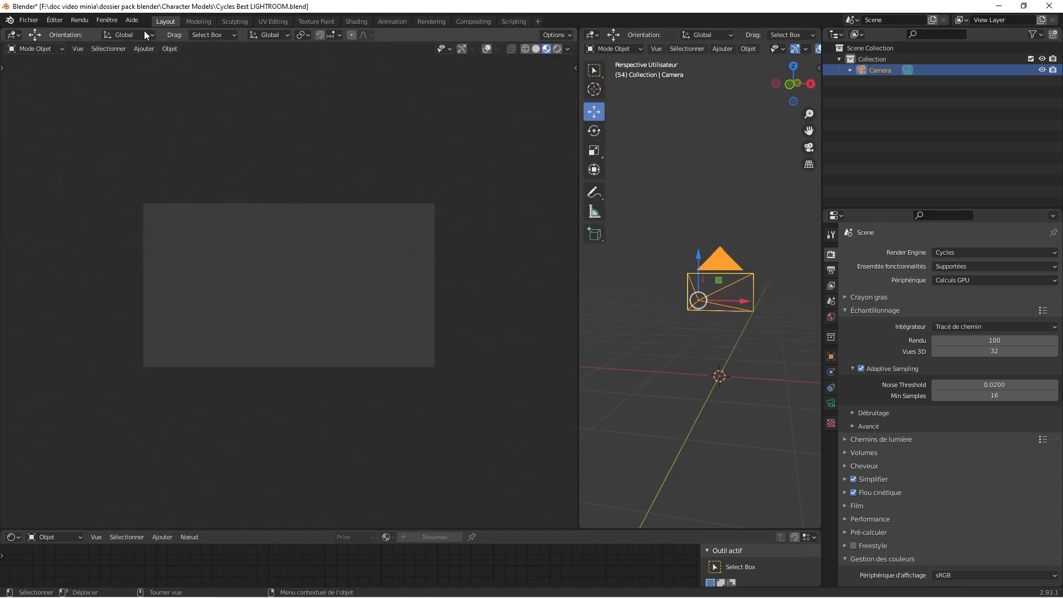
Step: Append the F_Med_Soldier_01 character model to the scene
left_click(29, 20)
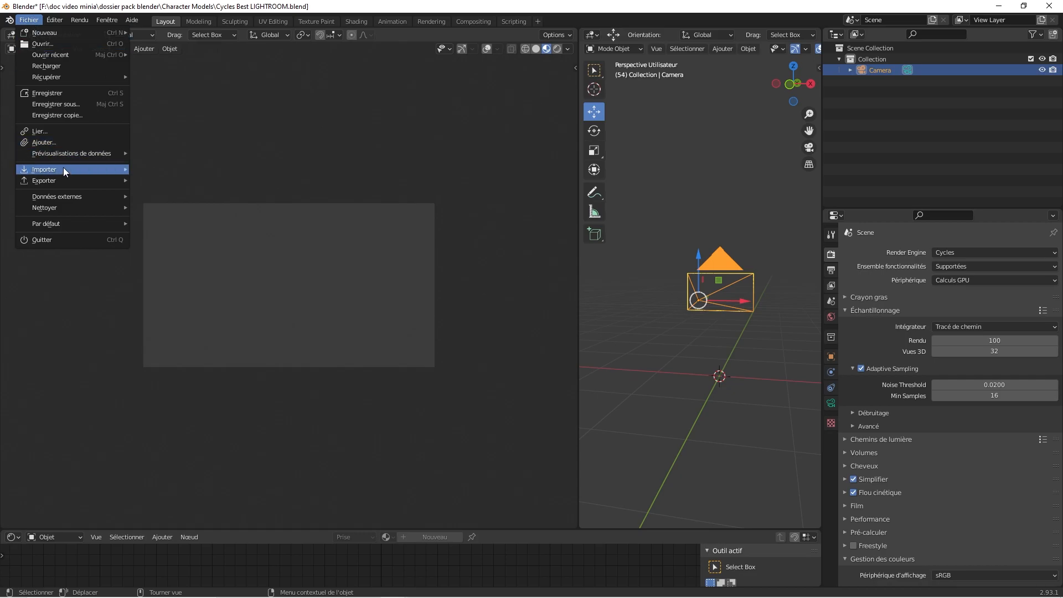
left_click(56, 142)
scroll(471, 310, "down", 2)
scroll(504, 288, "up", 2)
double_click(494, 267)
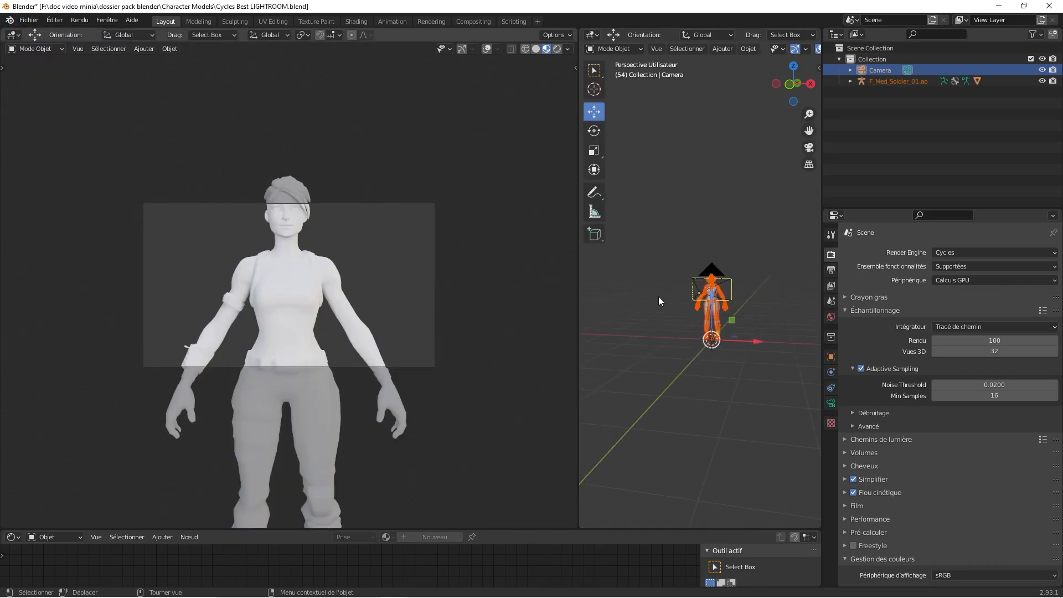
Step: Select the F_Med_Soldier_01 character's armature instead of its mesh
mouse_move(822, 61)
left_mouse_down()
mouse_move(899, 61)
mouse_move(808, 60)
left_mouse_up()
scroll(708, 264, "up", 5)
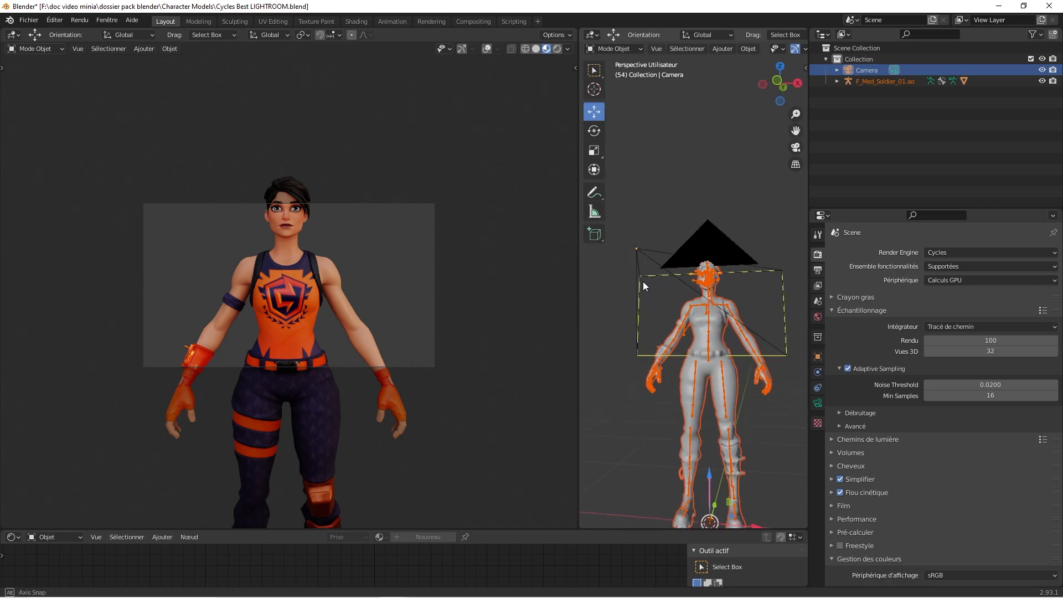
scroll(666, 304, "up", 3)
middle_click_drag(742, 183, 773, 166)
left_click_drag(795, 134, 794, 76)
middle_click_drag(716, 281, 777, 210)
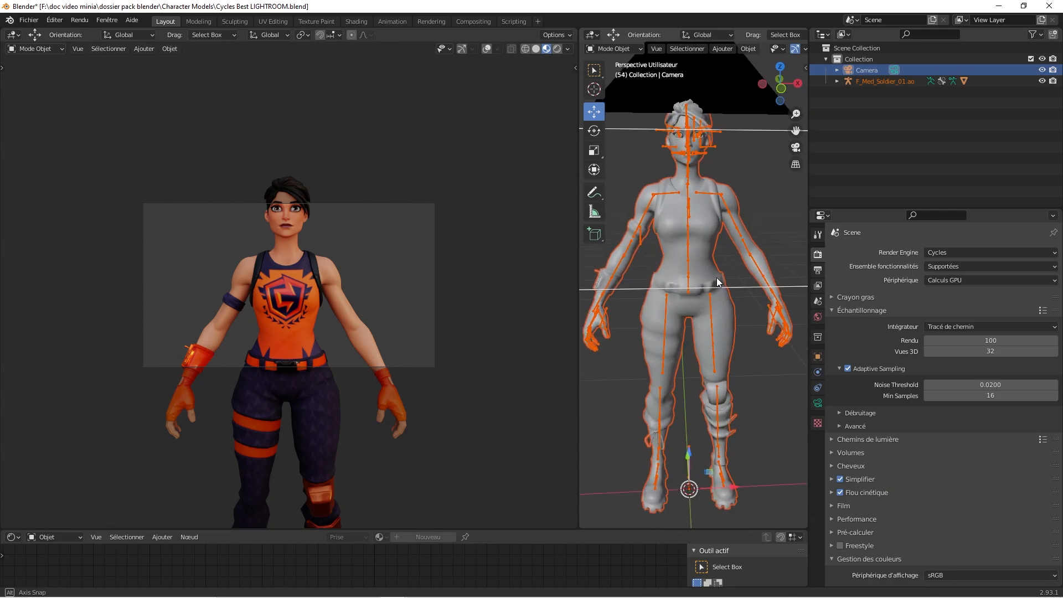
left_click_drag(795, 114, 757, 158)
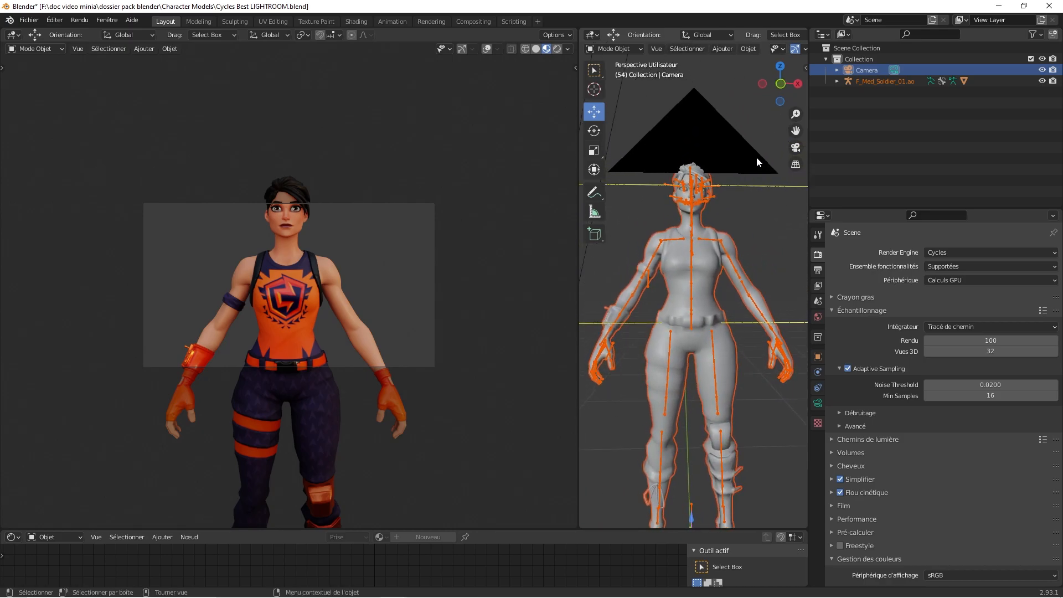
left_click(689, 172)
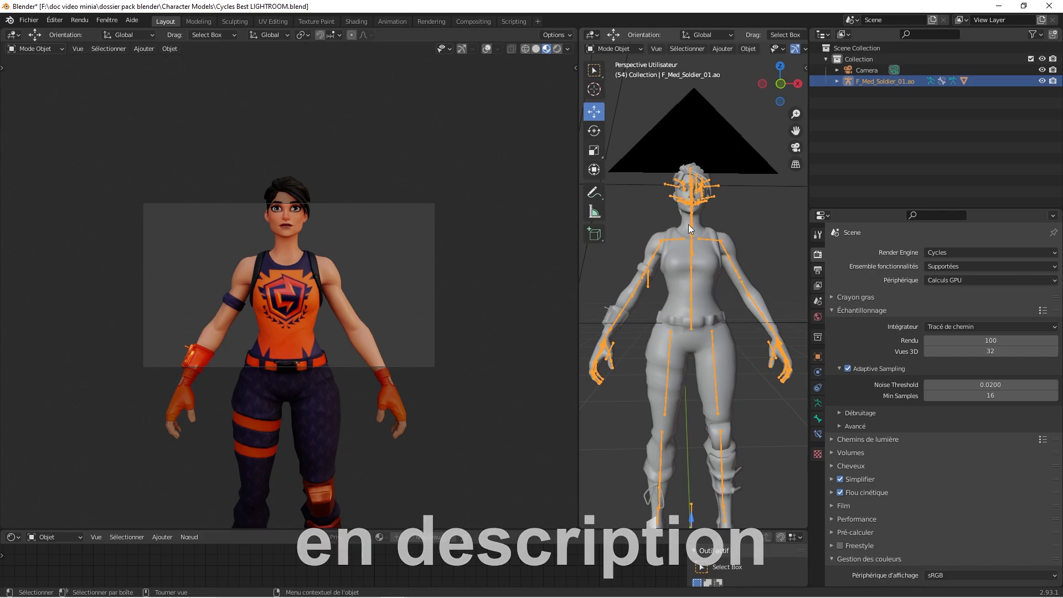
middle_click_drag(686, 224, 661, 185)
left_click(667, 192)
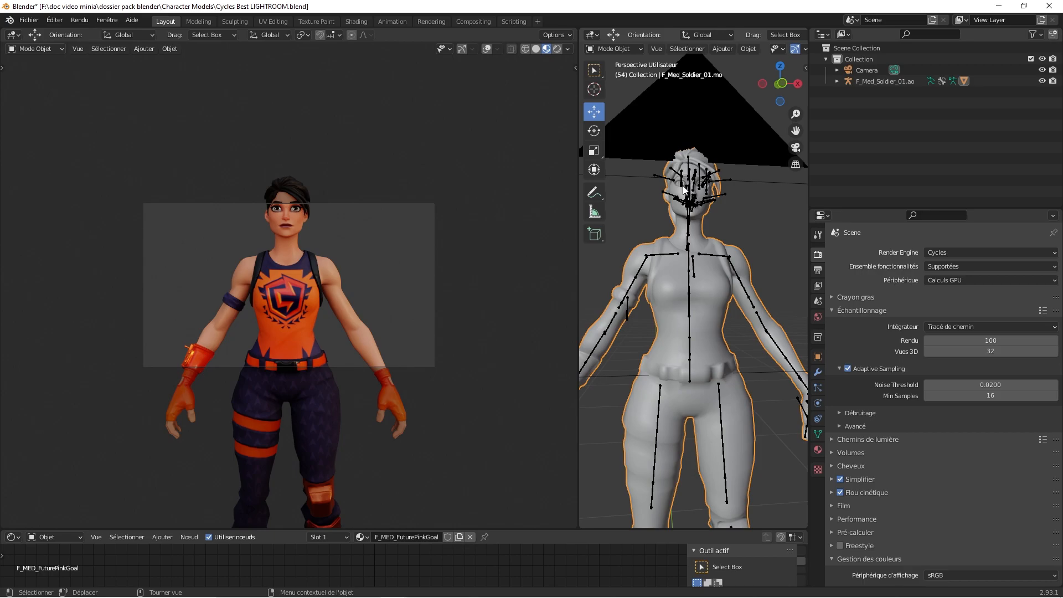
left_click(685, 190)
middle_click_drag(689, 287, 706, 303)
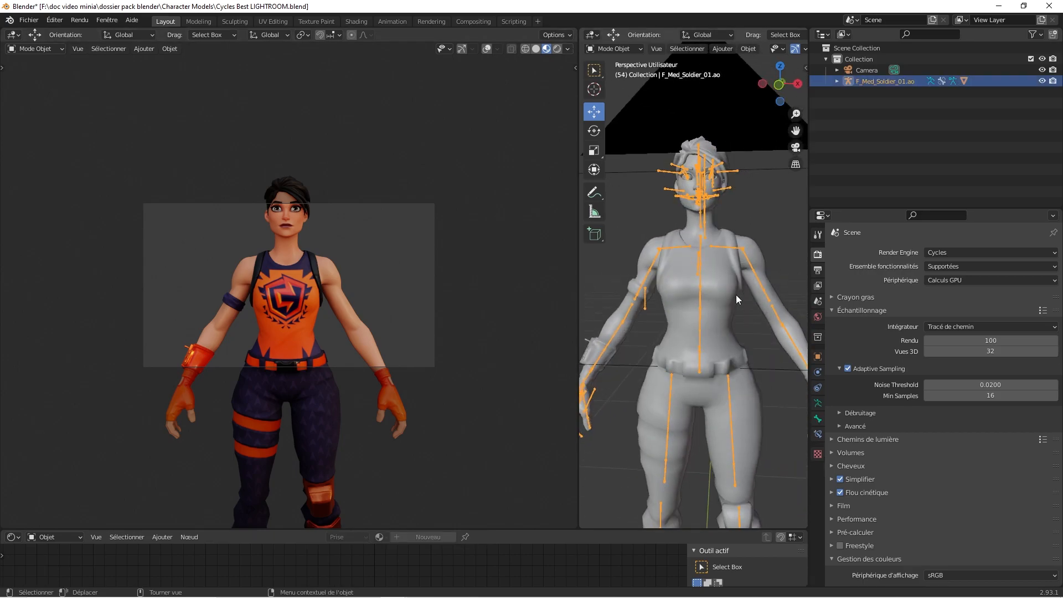
Step: Frame the selected armature in the viewport and switch it to Pose mode
left_click(653, 49)
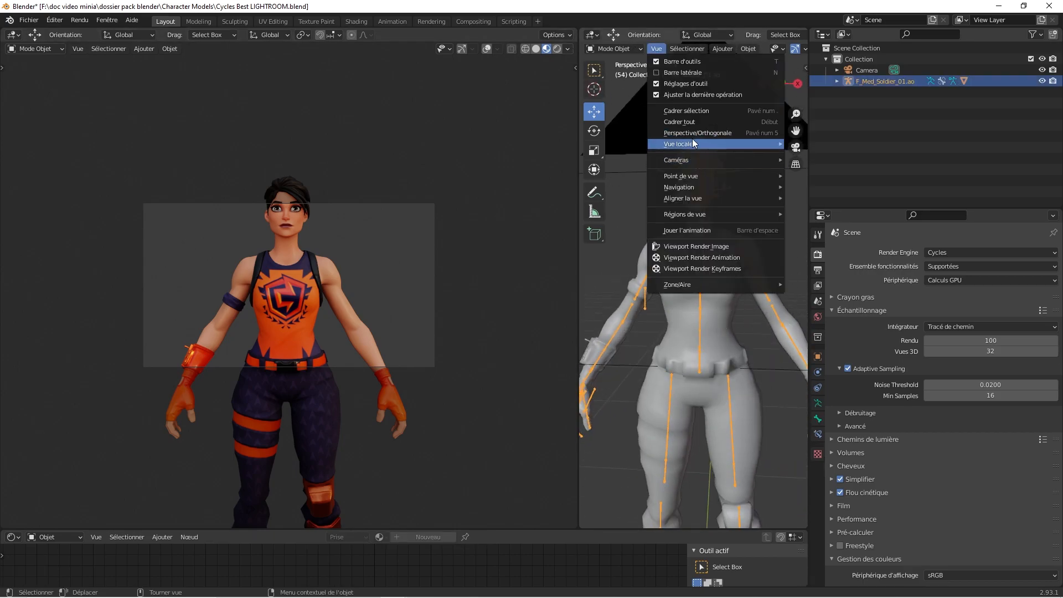
left_click(676, 111)
scroll(697, 220, "up", 3)
mouse_move(712, 239)
middle_mouse_down()
mouse_move(655, 201)
mouse_move(769, 242)
mouse_move(665, 226)
mouse_move(735, 231)
mouse_move(747, 162)
mouse_move(709, 227)
middle_mouse_up()
scroll(747, 163, "down", 4)
scroll(710, 228, "up", 3)
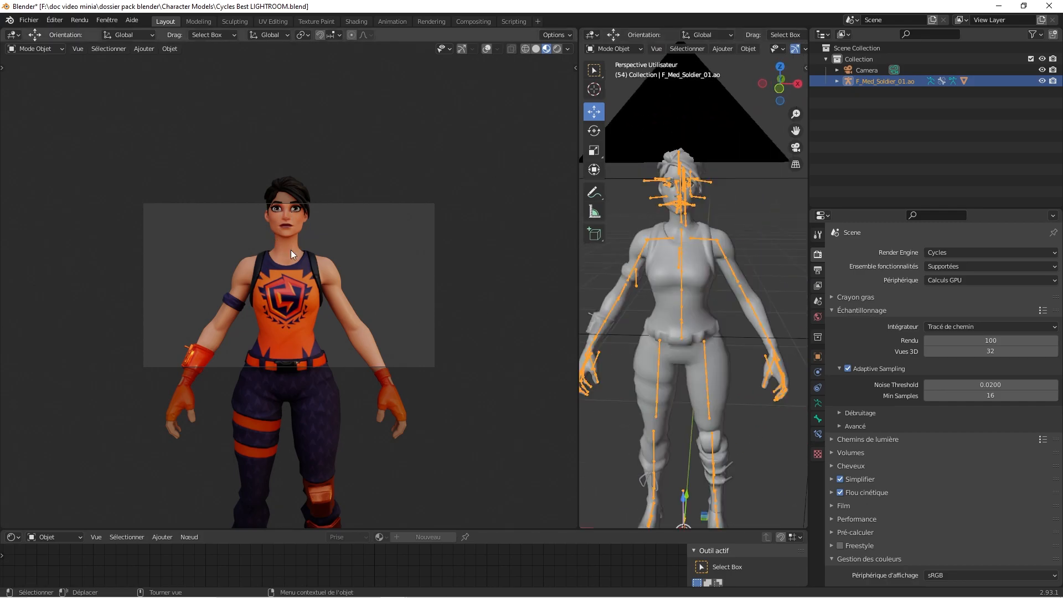
scroll(632, 111, "down", 2)
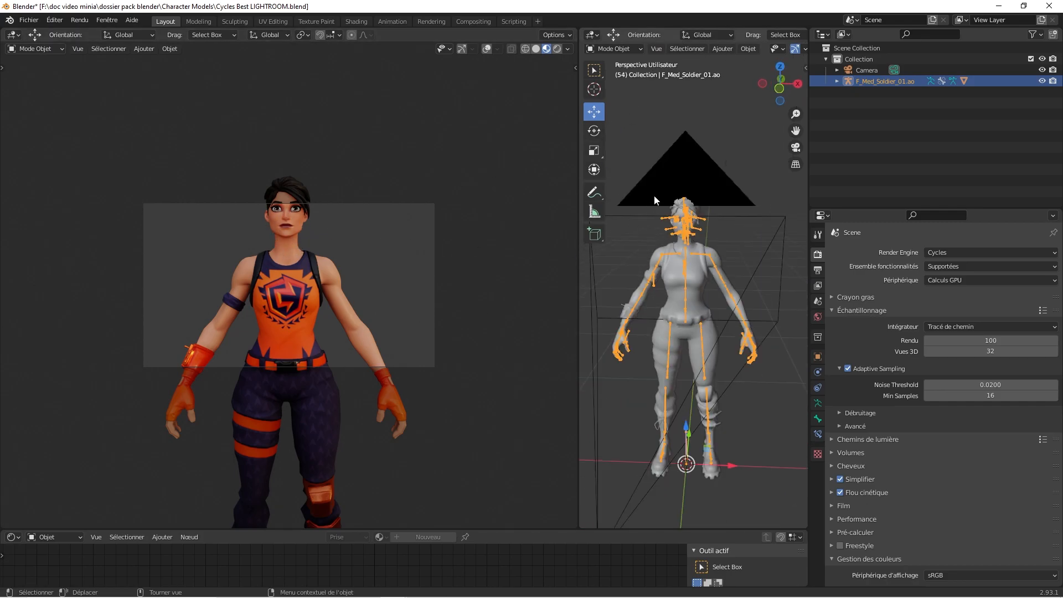
scroll(652, 198, "up", 2)
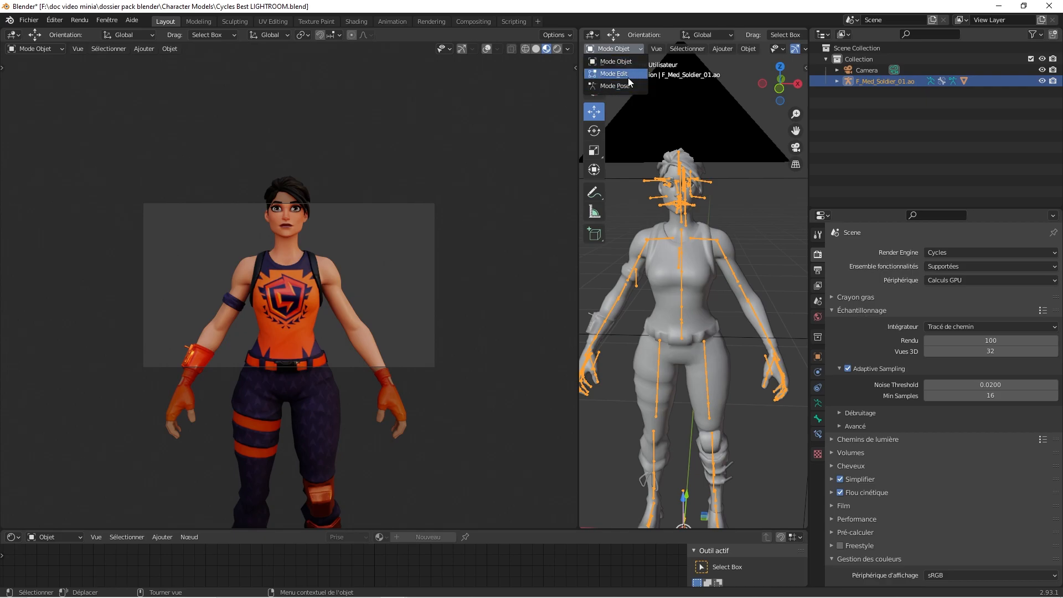
key("Return")
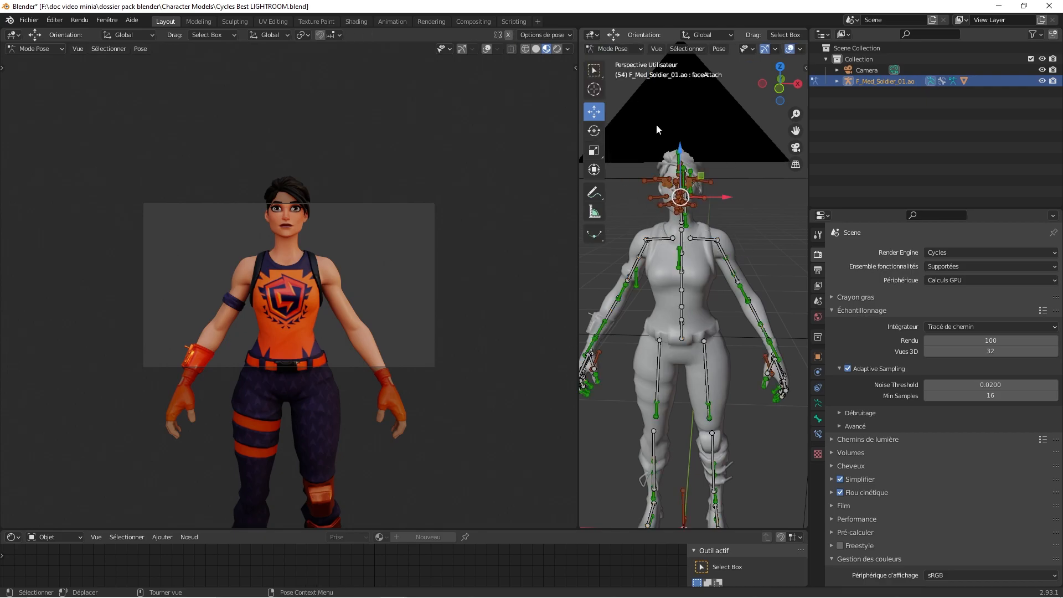
Step: Box-select the upper-arm bone of the character's left arm and activate the Rotate tool
key("b")
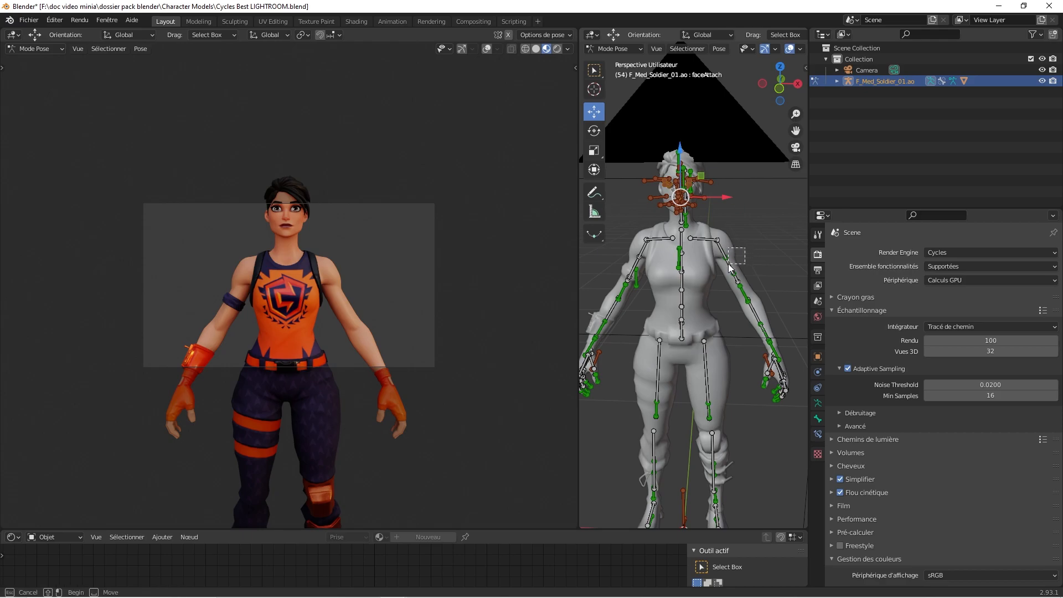
left_click_drag(723, 274, 725, 275)
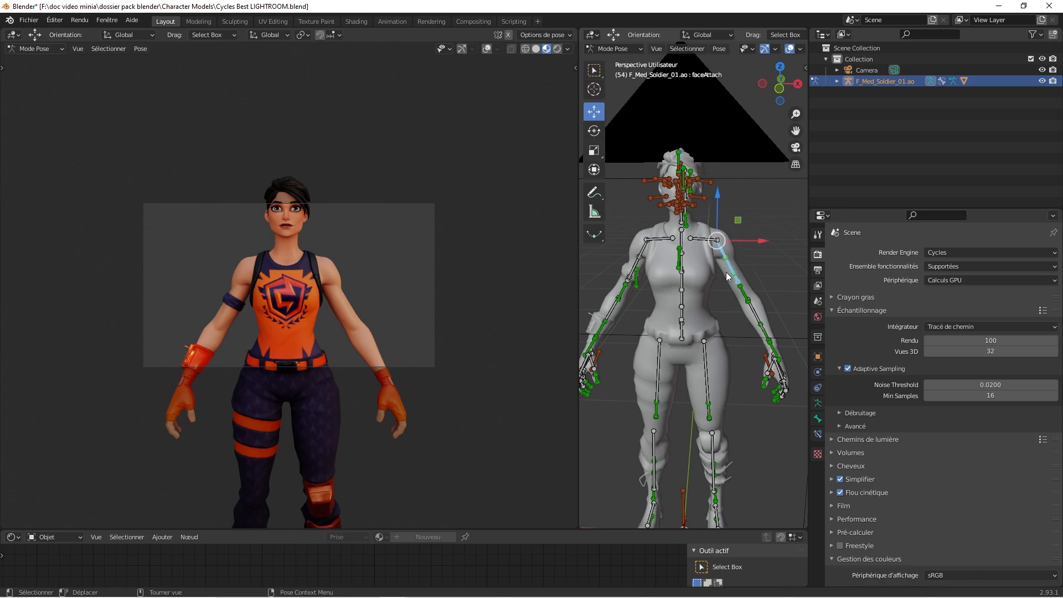
left_click(600, 133)
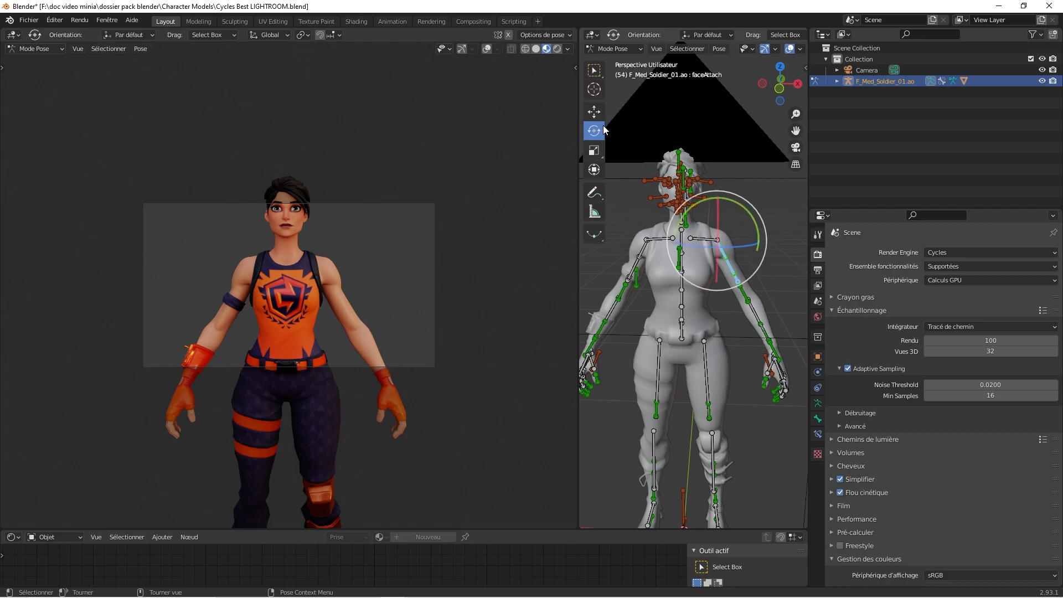
left_click(593, 112)
left_click(592, 133)
Step: Try the Rotate, Scale and Transform tools on the selected upper-arm bone
left_click_drag(751, 217, 746, 243)
right_click(746, 244)
left_click(594, 150)
left_click_drag(692, 211, 692, 280)
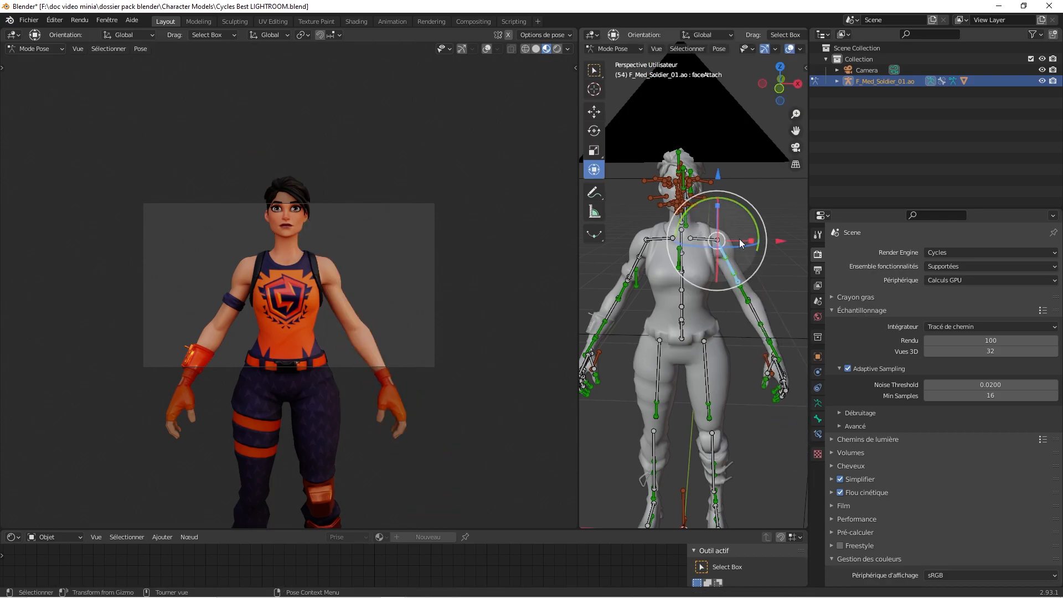
left_click_drag(742, 241, 777, 240)
key("ctrl+z")
middle_click_drag(760, 232, 676, 210)
left_click_drag(676, 212, 691, 165)
key("ctrl+z")
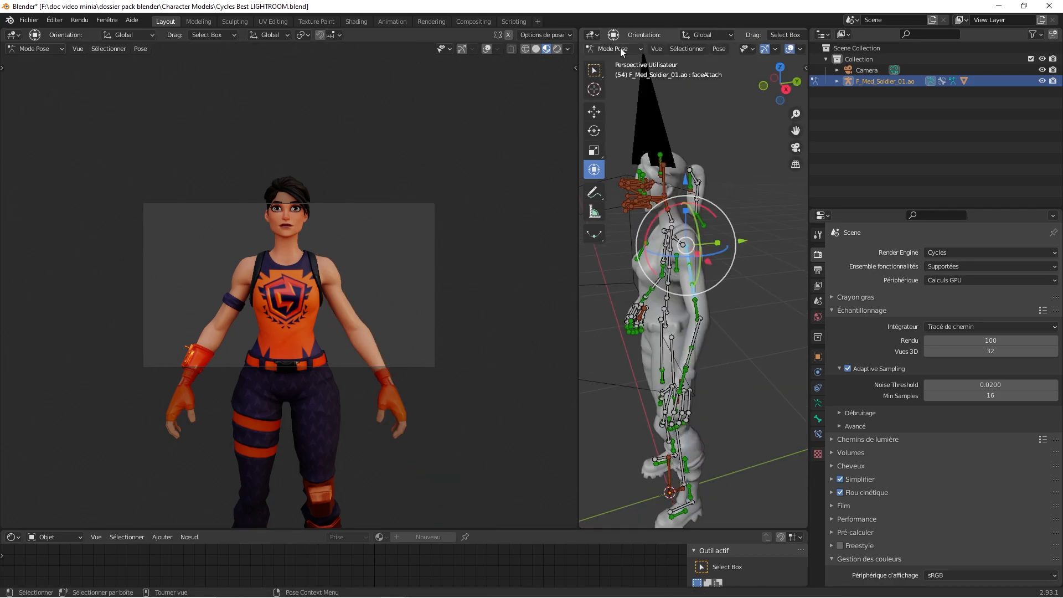
Step: Rotate the left upper-arm bone slightly with the Rotate tool and set the transform orientation to Local
left_click(596, 127)
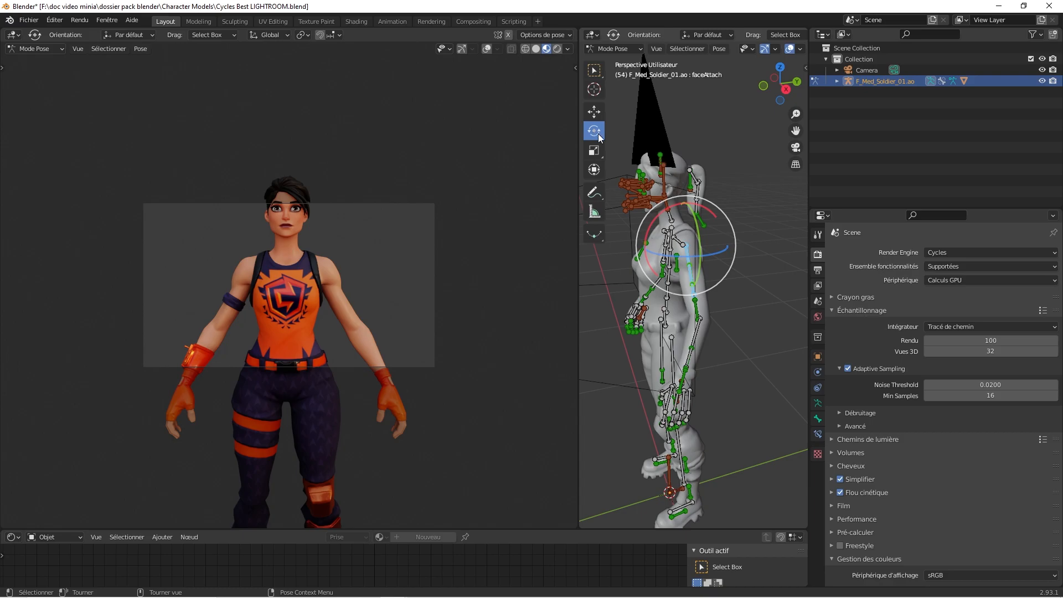
middle_click_drag(660, 196, 698, 249)
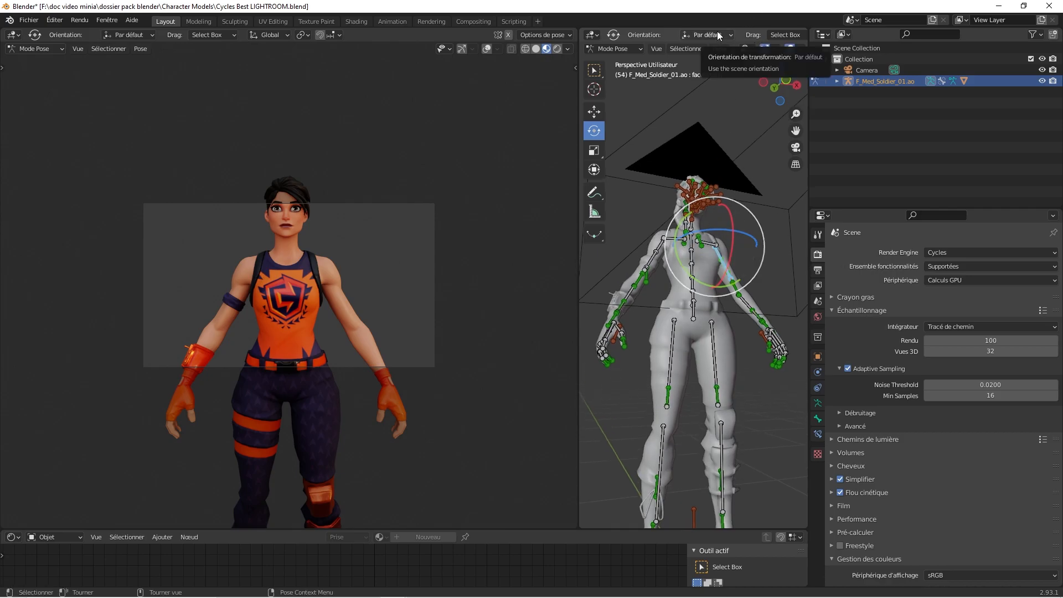
left_click(592, 35)
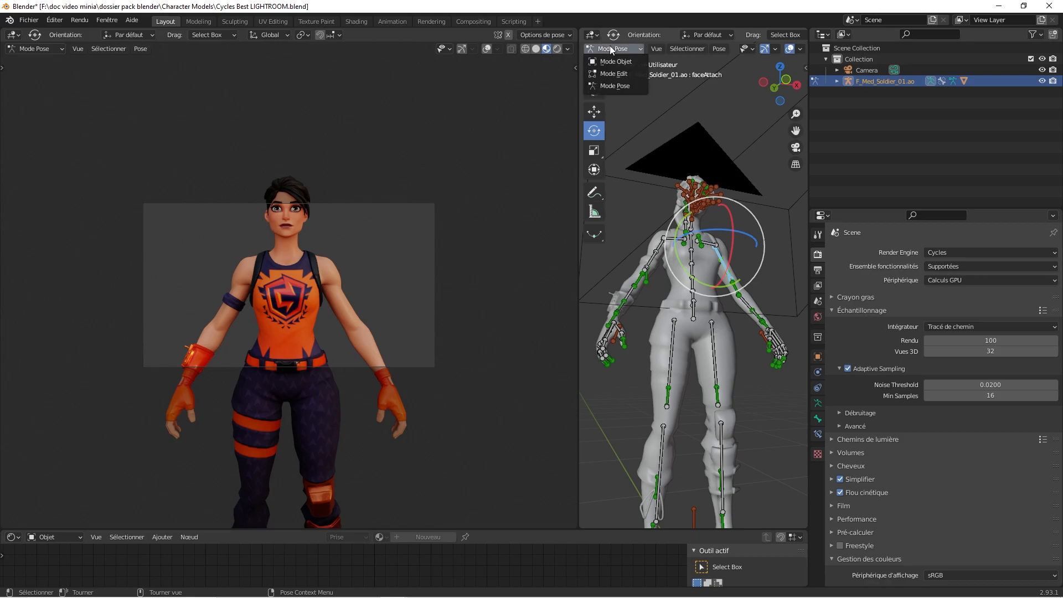
left_click(604, 65)
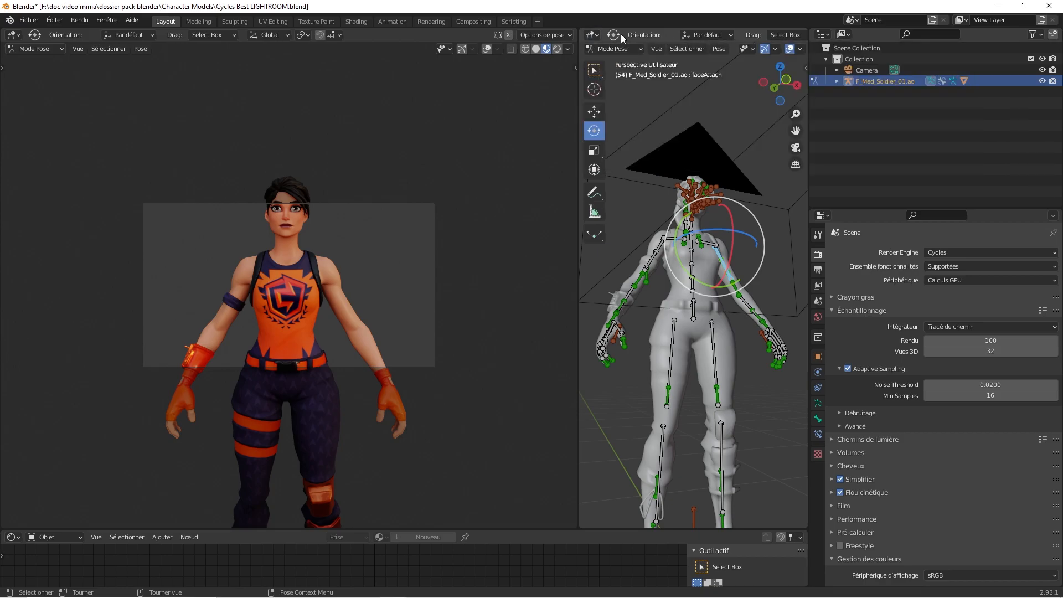
left_click(701, 35)
middle_click_drag(667, 107, 679, 306)
left_click_drag(680, 306, 689, 288)
middle_click_drag(685, 254, 736, 162)
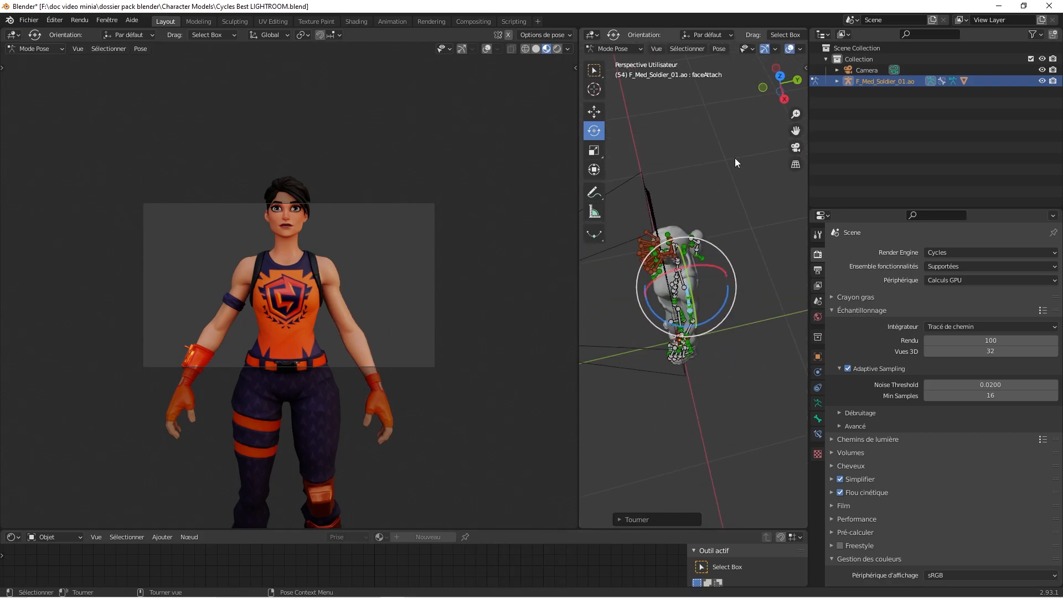
left_click(713, 37)
left_click(702, 81)
Step: Try swinging the left upper-arm bone forward around its local axes
middle_click_drag(692, 311, 628, 258)
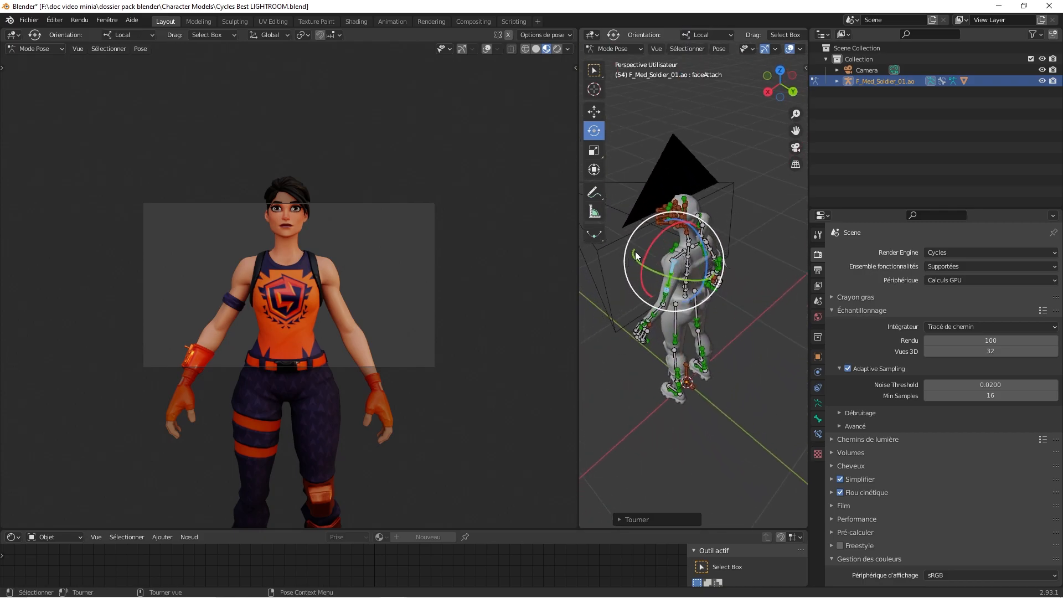
mouse_move(662, 230)
left_mouse_down()
mouse_move(652, 242)
mouse_move(663, 230)
left_mouse_up()
mouse_move(692, 257)
middle_mouse_down()
mouse_move(672, 244)
mouse_move(680, 272)
middle_mouse_up()
mouse_move(702, 252)
left_mouse_down()
mouse_move(688, 275)
mouse_move(700, 256)
mouse_move(702, 266)
left_mouse_up()
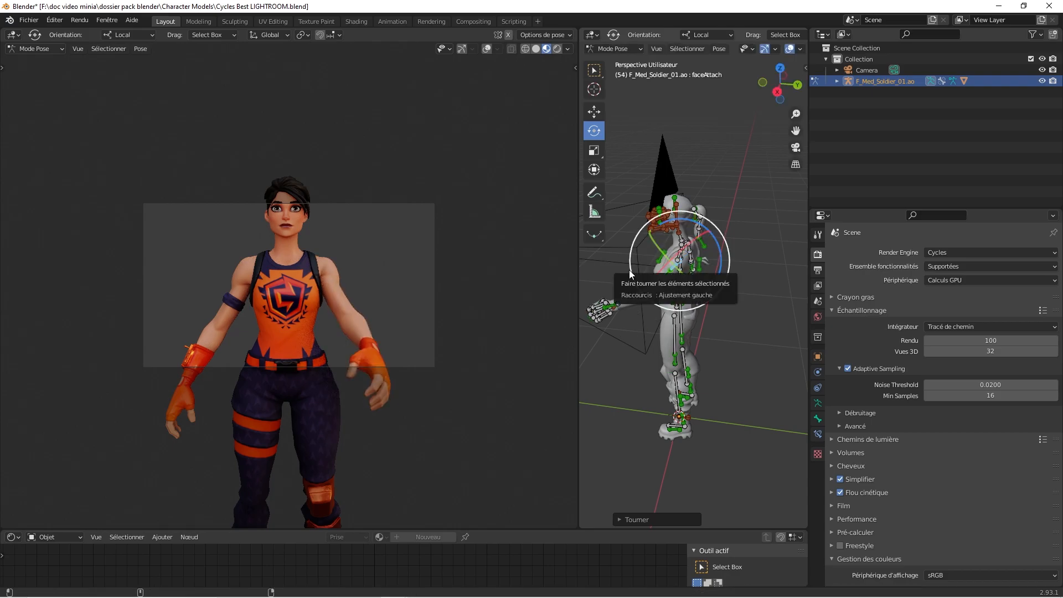
key("super")
key("super")
Step: Try raising the left arm with the orientation set to Global, and undo the latest arm rotations and orientation change
middle_click_drag(622, 257, 739, 319)
left_click(713, 35)
left_click(705, 66)
mouse_move(728, 246)
middle_mouse_down()
mouse_move(712, 228)
mouse_move(762, 274)
mouse_move(719, 243)
middle_mouse_up()
left_click_drag(691, 238, 689, 299)
key("ctrl+z")
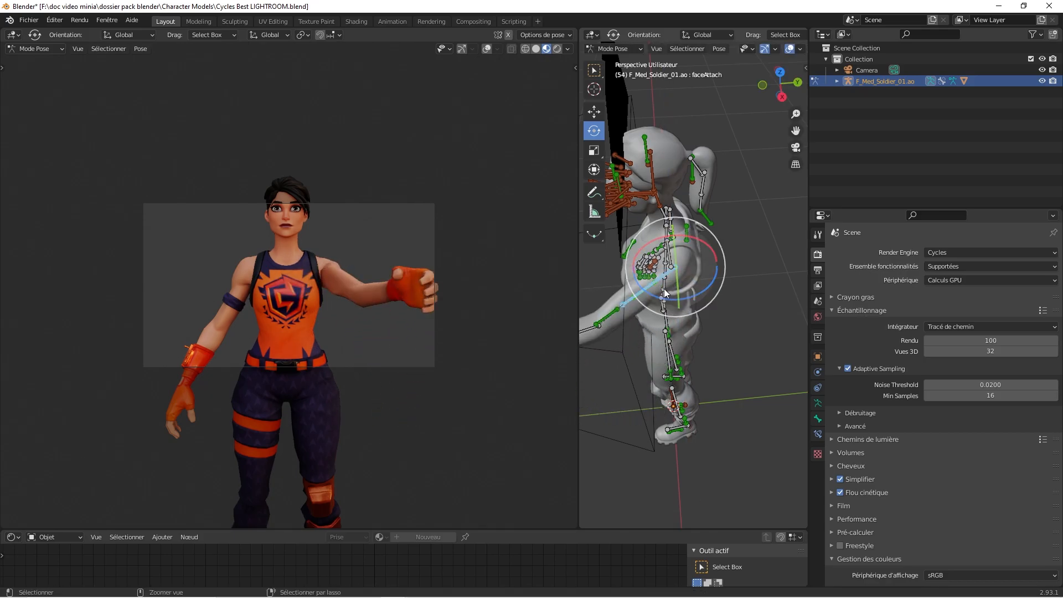
key("ctrl+z")
middle_click_drag(666, 293, 663, 190, "alt")
scroll(642, 227, "up", 4)
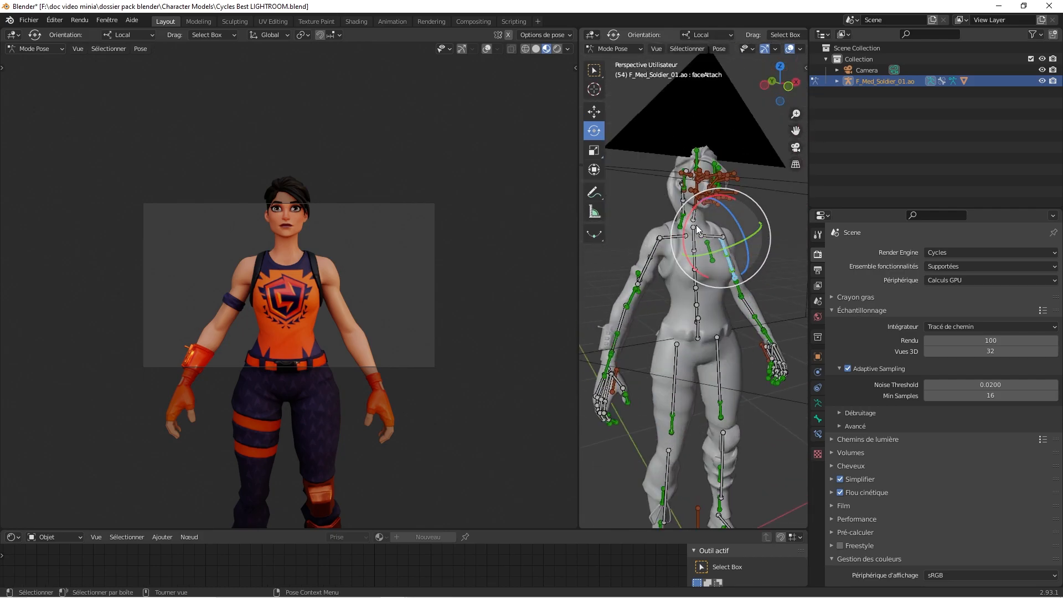
Step: Switch from Pose Mode to Object Mode, then move the whole character toward the camera and slightly downward
scroll(671, 116, "down", 3)
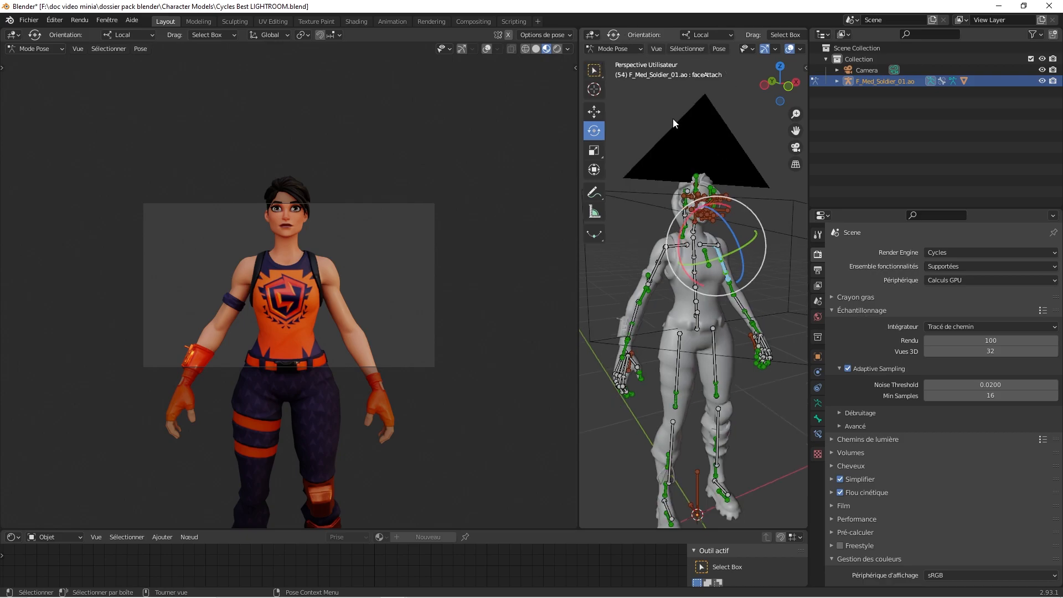
middle_click_drag(691, 171, 648, 175)
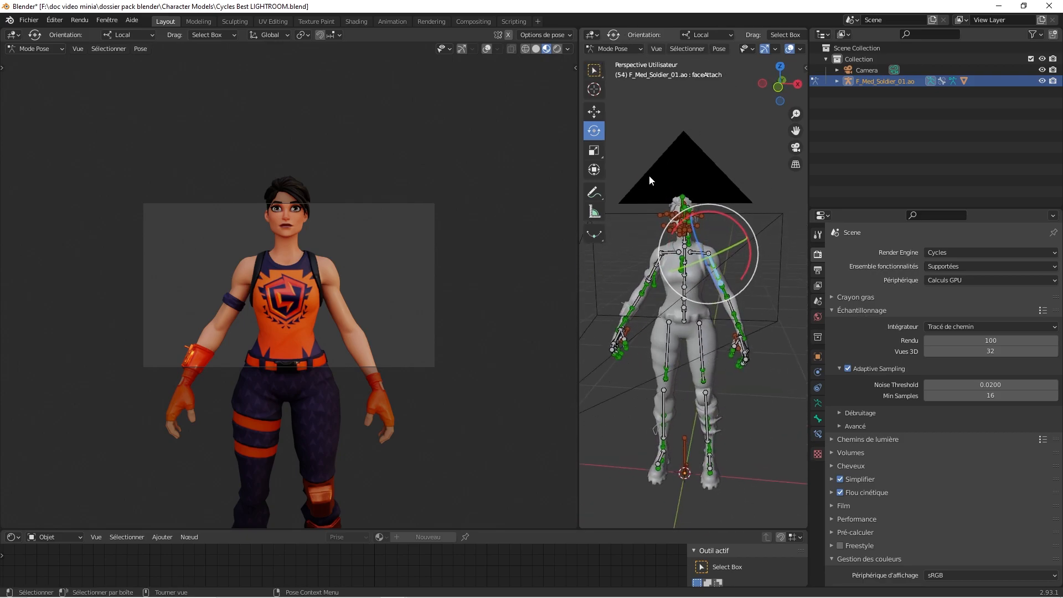
left_click(593, 112)
scroll(686, 232, "down", 3)
left_click(615, 49)
left_click(615, 62)
middle_click_drag(736, 265, 653, 276)
left_click_drag(727, 375, 704, 373)
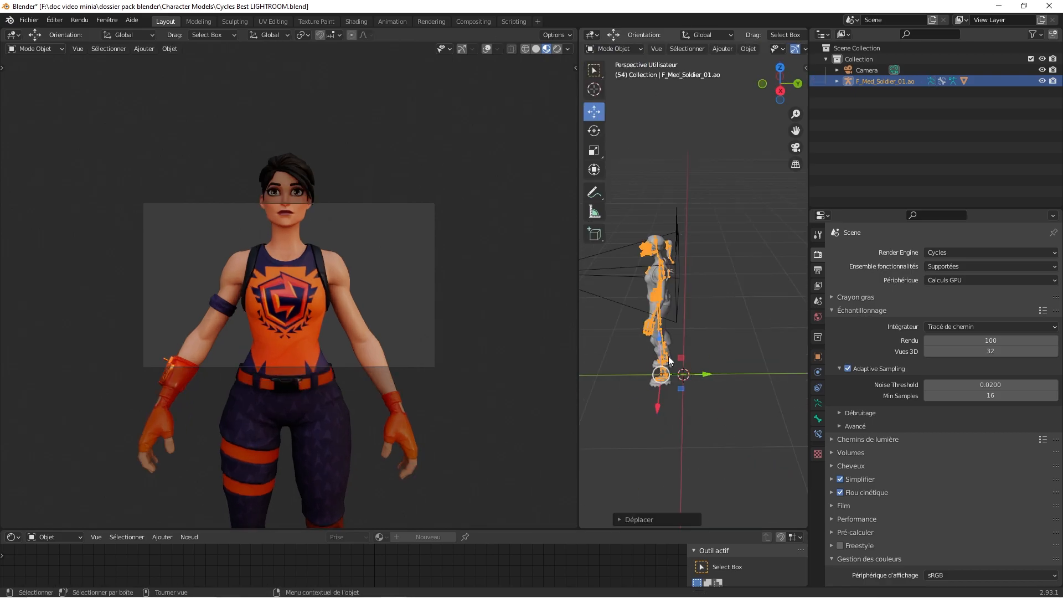
left_click_drag(661, 333, 662, 345)
Step: Turn the character to about 30° around Z with a slight backward tilt, then adjust its position in the camera frame
left_click(593, 131)
left_click_drag(640, 411, 666, 416)
left_click_drag(642, 354, 638, 357)
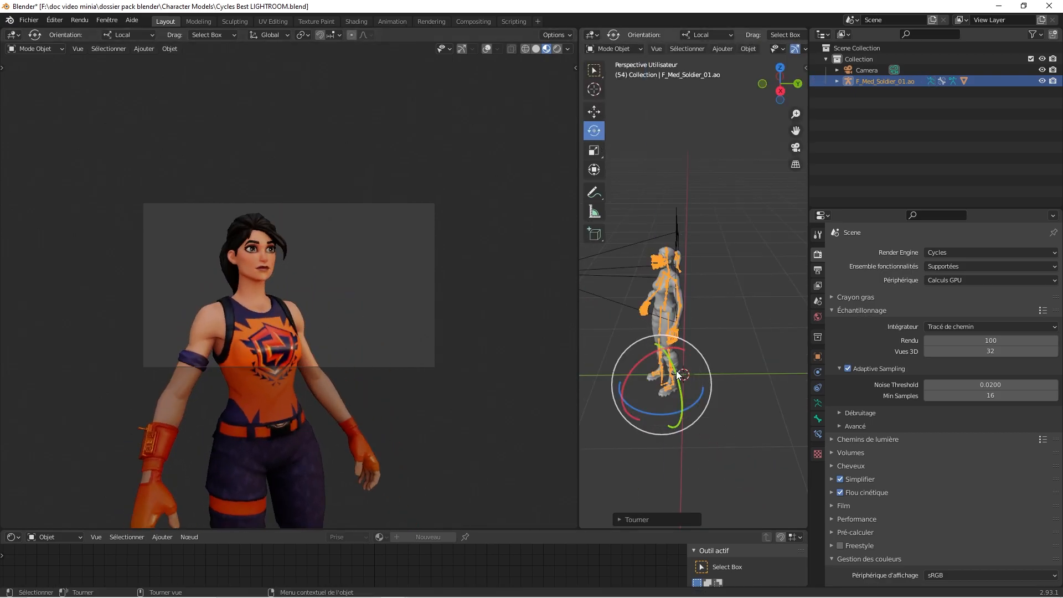
left_click_drag(653, 416, 664, 416)
middle_click_drag(642, 321, 645, 401)
left_click(593, 111)
left_click_drag(711, 297, 687, 304)
middle_click_drag(686, 304, 729, 243)
Step: Reframe the camera with position X -0.04 m, Y -1.5234 m, Z 1.1523 m and X rotation 96°
left_click(724, 293)
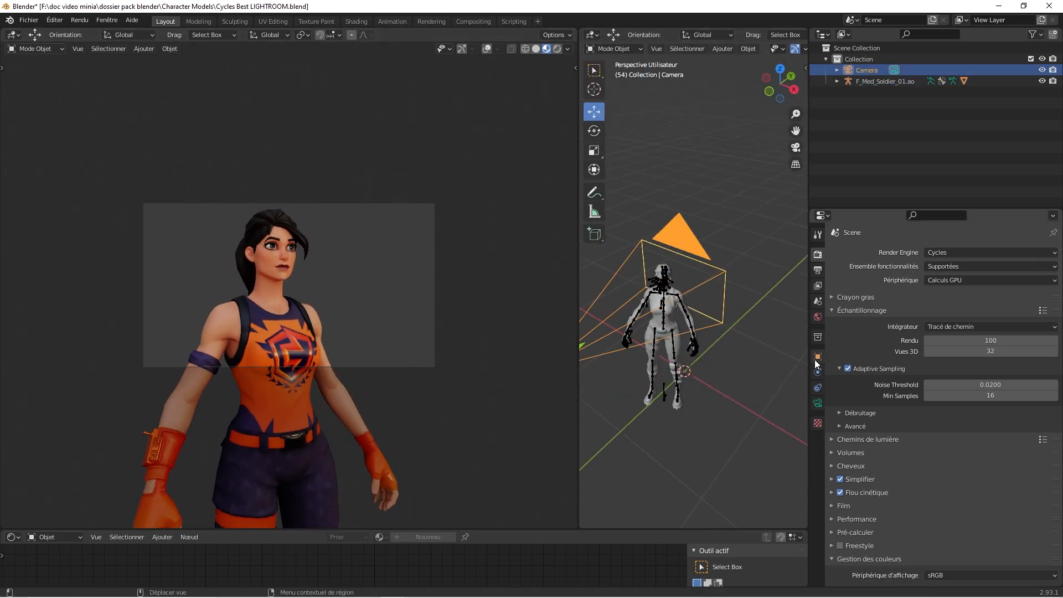
left_click(817, 356)
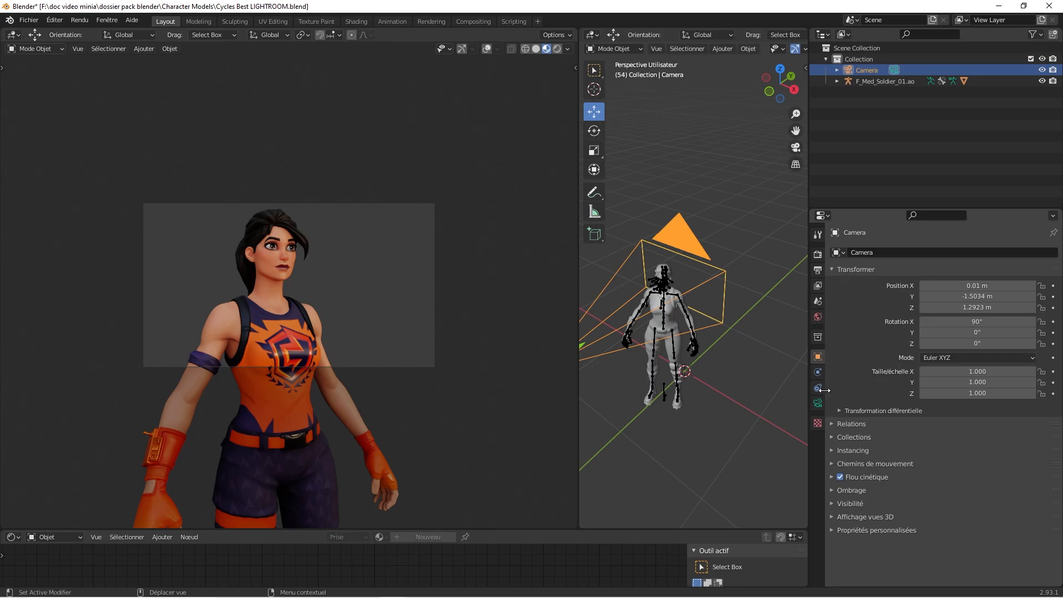
left_click(817, 254)
left_click(818, 269)
left_click(818, 357)
middle_click_drag(660, 254, 697, 260)
left_click_drag(977, 285, 743, 284)
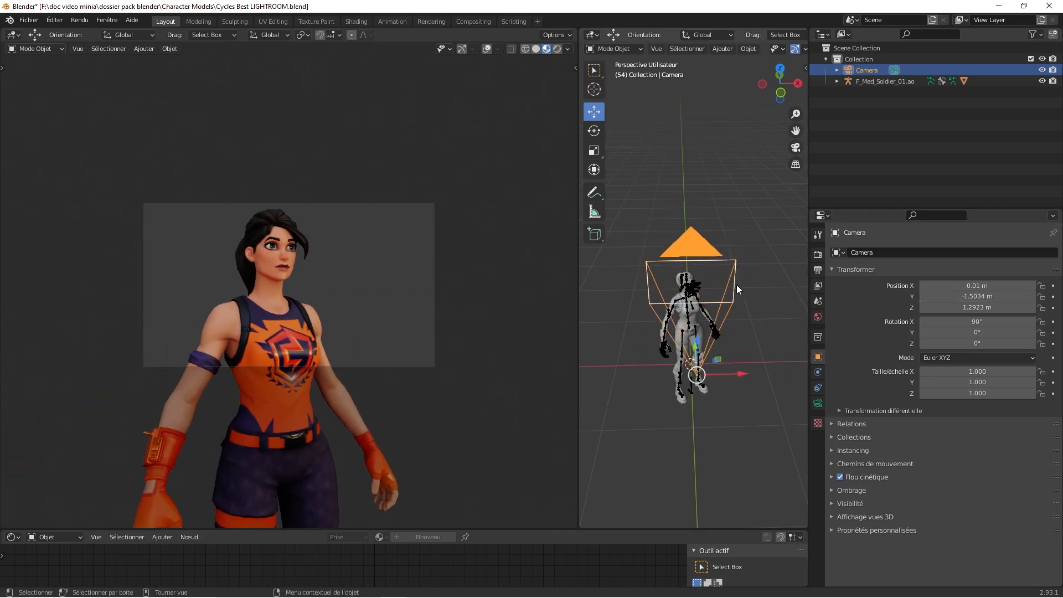
left_click(687, 288)
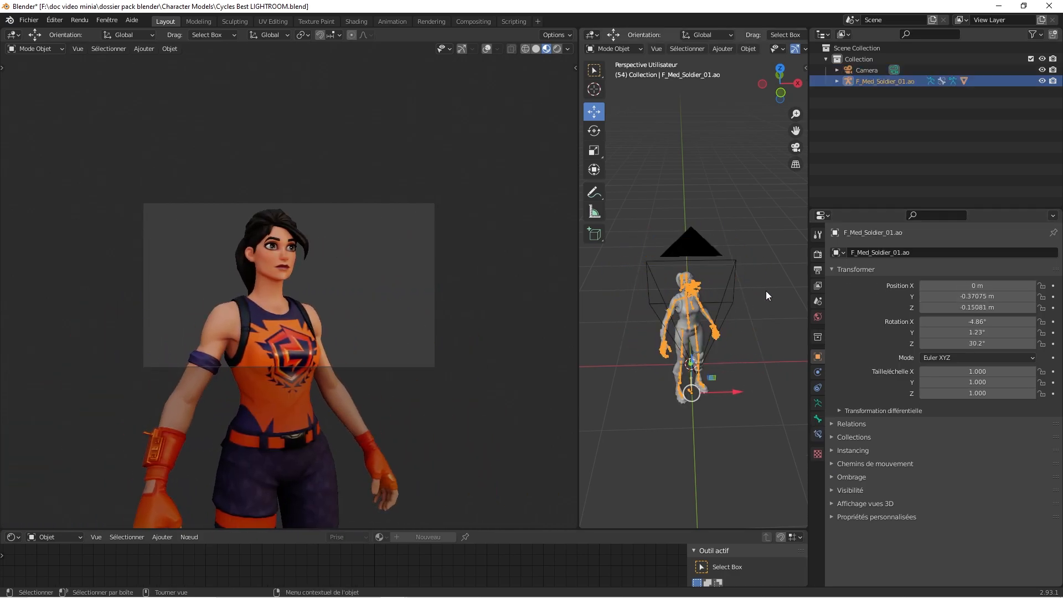
left_click_drag(977, 285, 932, 286)
key("ctrl+z")
key("ctrl+z")
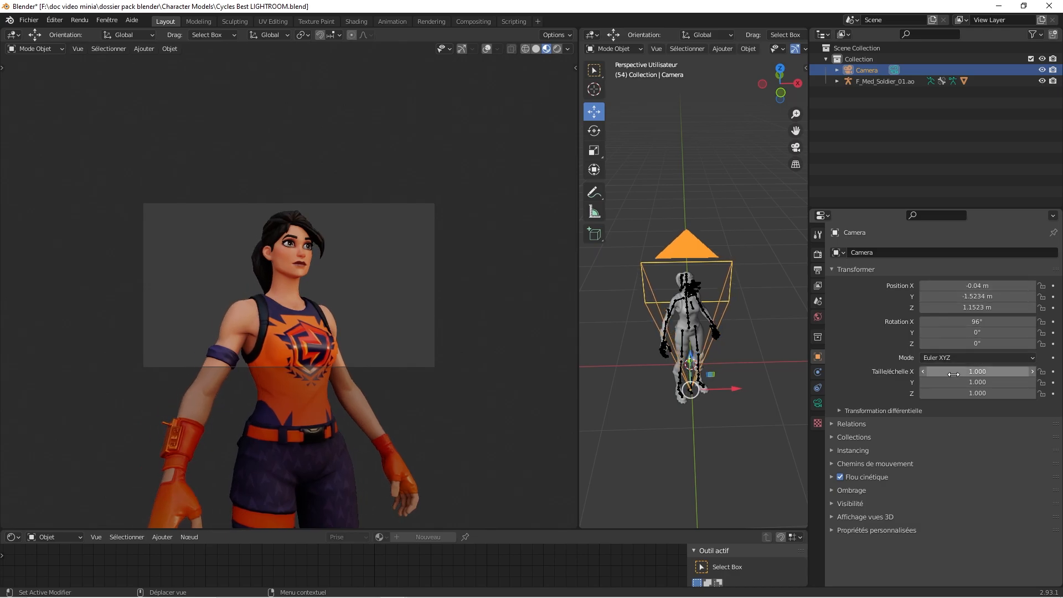
Step: Try changing the camera's X scale, undo it, and look into its Relations settings
mouse_move(953, 374)
left_mouse_down()
mouse_move(991, 374)
mouse_move(951, 379)
left_mouse_up()
key("ctrl+z")
key("ctrl+z")
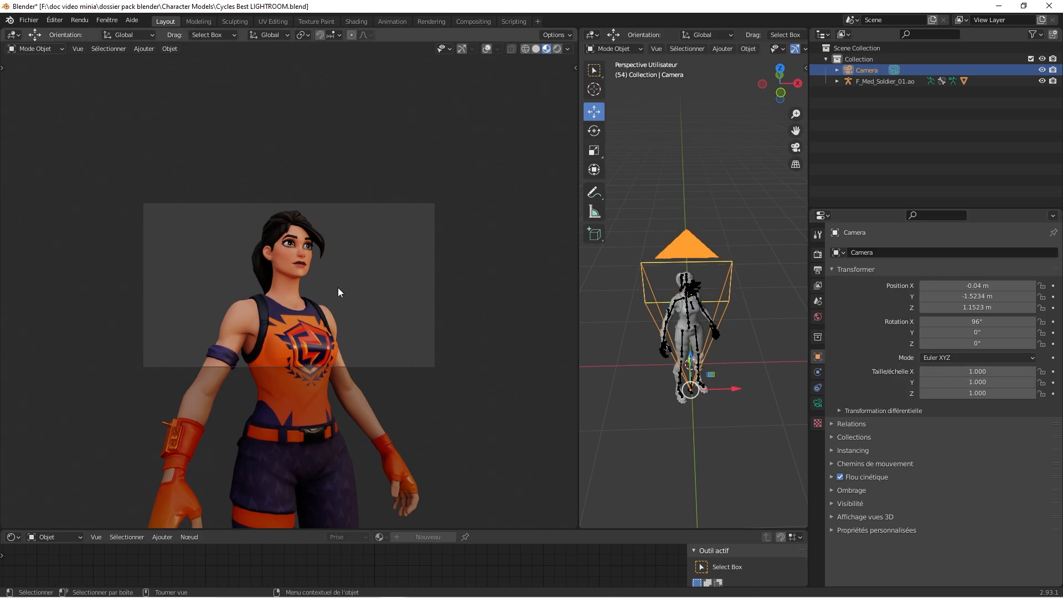
left_click(834, 424)
left_click(834, 425)
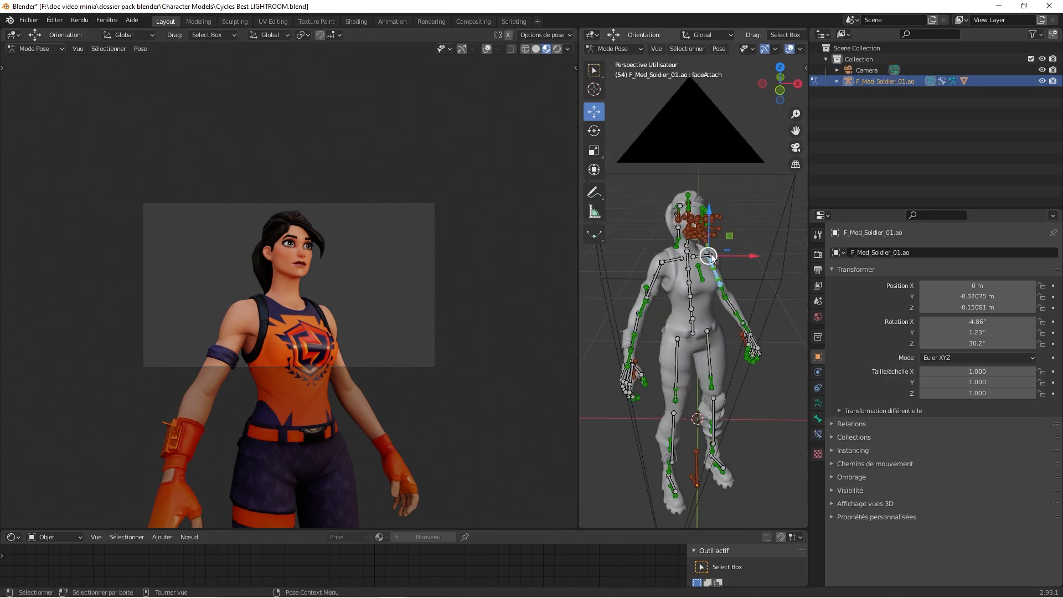
Step: Rotate the left upper-arm and lower-arm bones so the arm bends across the character's chest
left_click(594, 133)
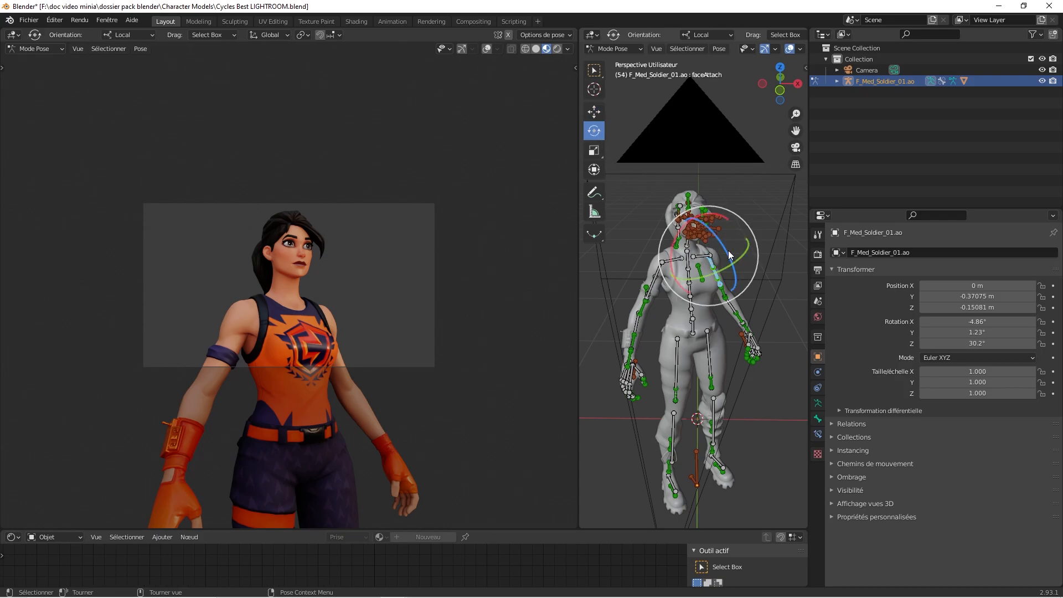
left_click_drag(728, 256, 723, 268)
key("r")
middle_click_drag(719, 346, 705, 306)
left_click_drag(707, 305, 730, 354)
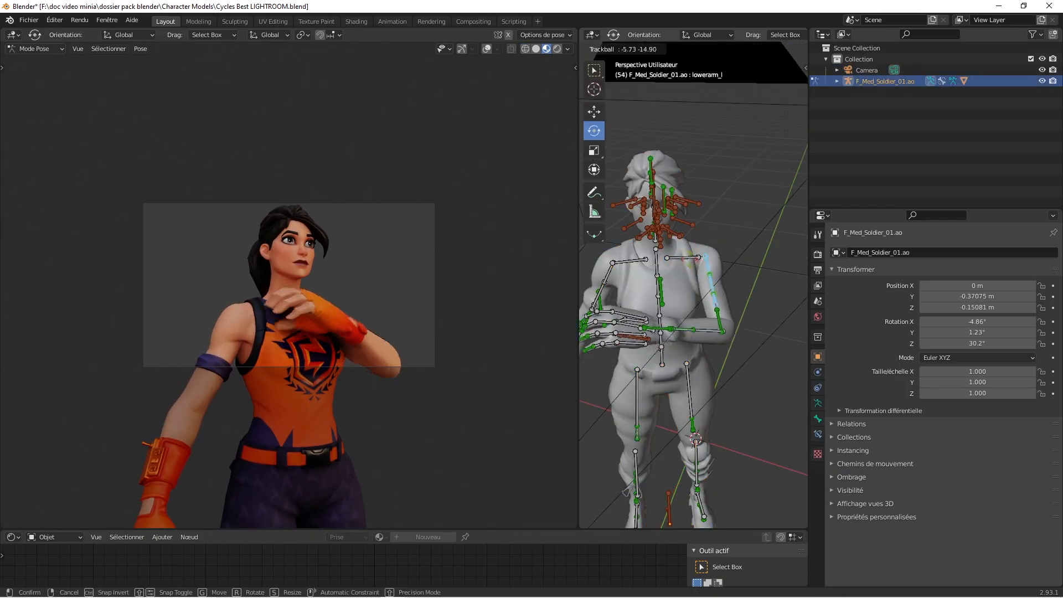
left_click(702, 330)
scroll(700, 331, "down", 4)
left_click(731, 410)
Step: Raise the left hand and curl its finger bones around their local axes into a pointing gesture
middle_click_drag(719, 194, 666, 197)
left_click_drag(658, 217, 673, 200)
left_click(677, 245)
left_click_drag(659, 261, 666, 238)
left_click(667, 239)
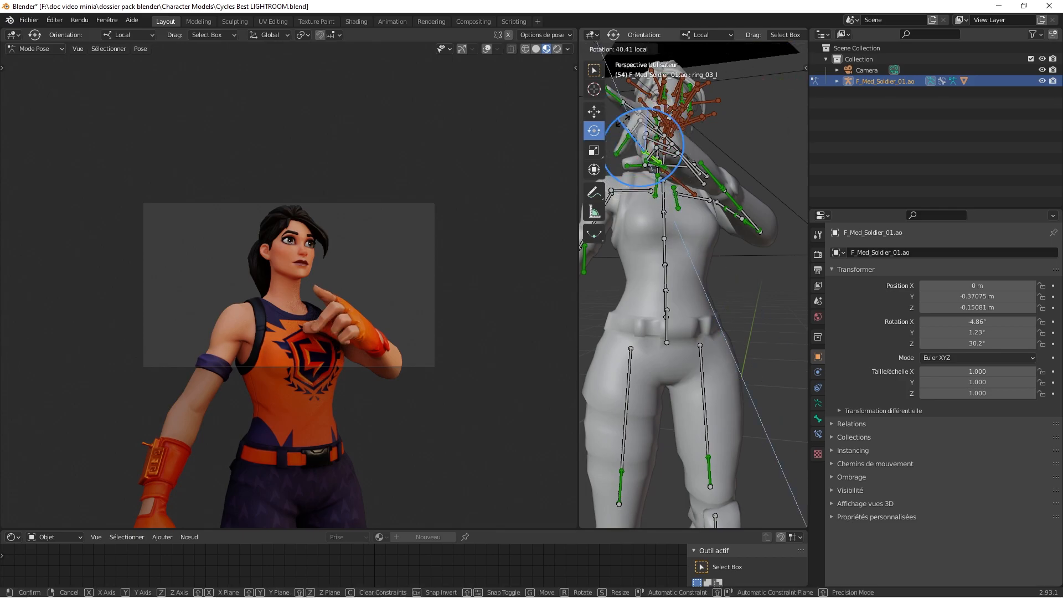
left_click(619, 121)
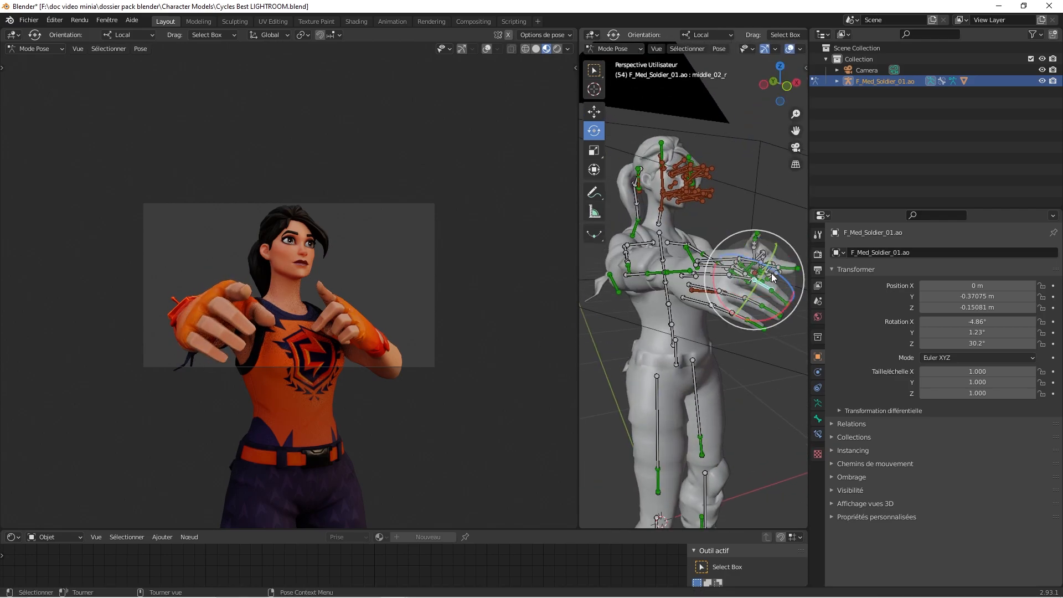
Step: Curl the right hand's middle, ring and pinky finger bones, leaving the index finger extended
left_click_drag(731, 279, 715, 310)
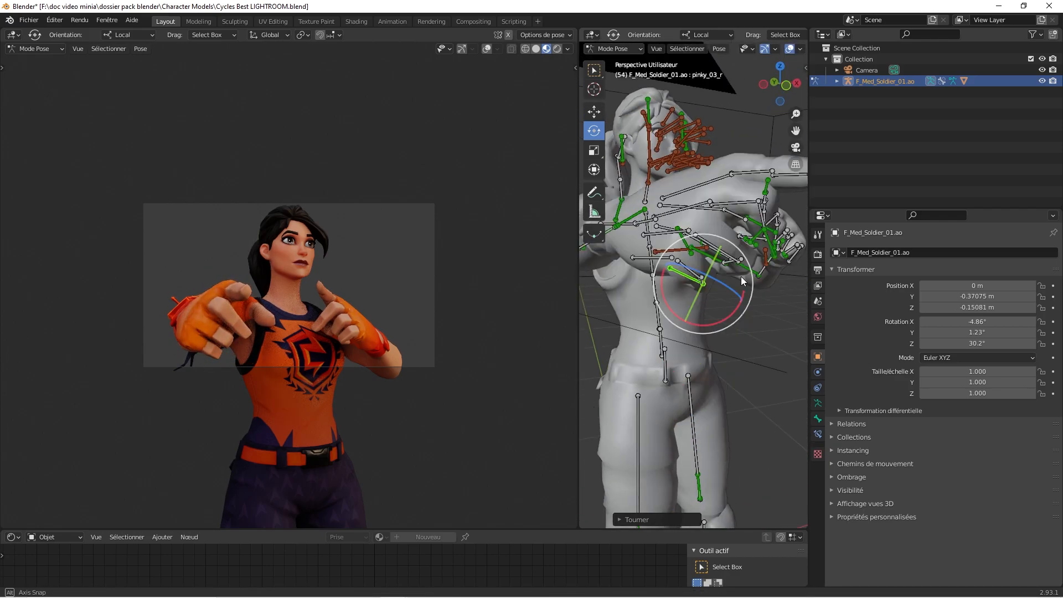
left_click_drag(740, 276, 715, 261)
left_click(720, 258)
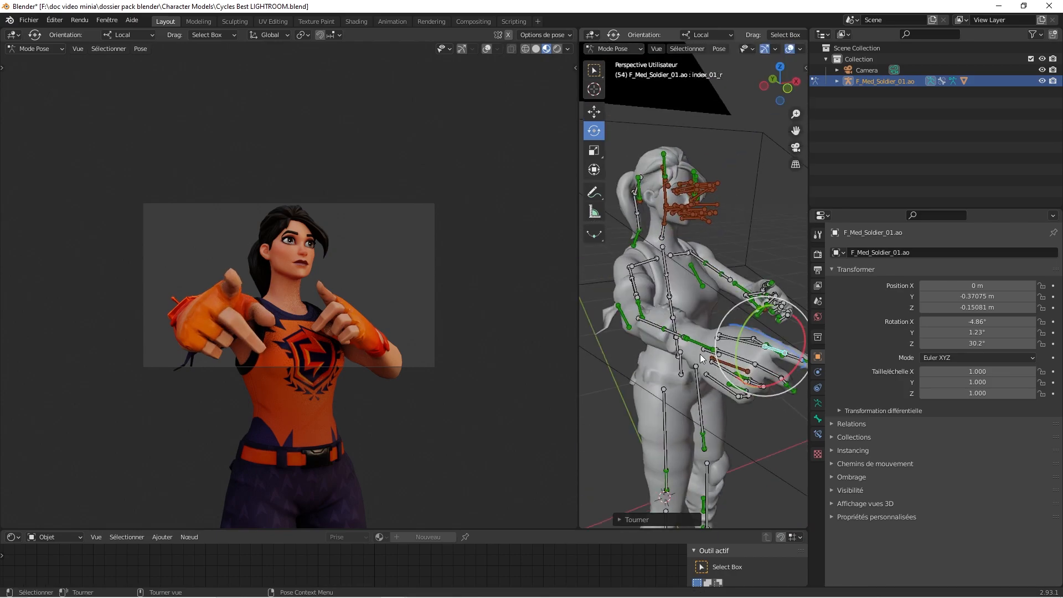
Step: Rotate the right arm and hand bones with free trackball rotation so the hand points toward the camera
left_click(699, 344)
left_click_drag(630, 354, 642, 329)
left_click(643, 329)
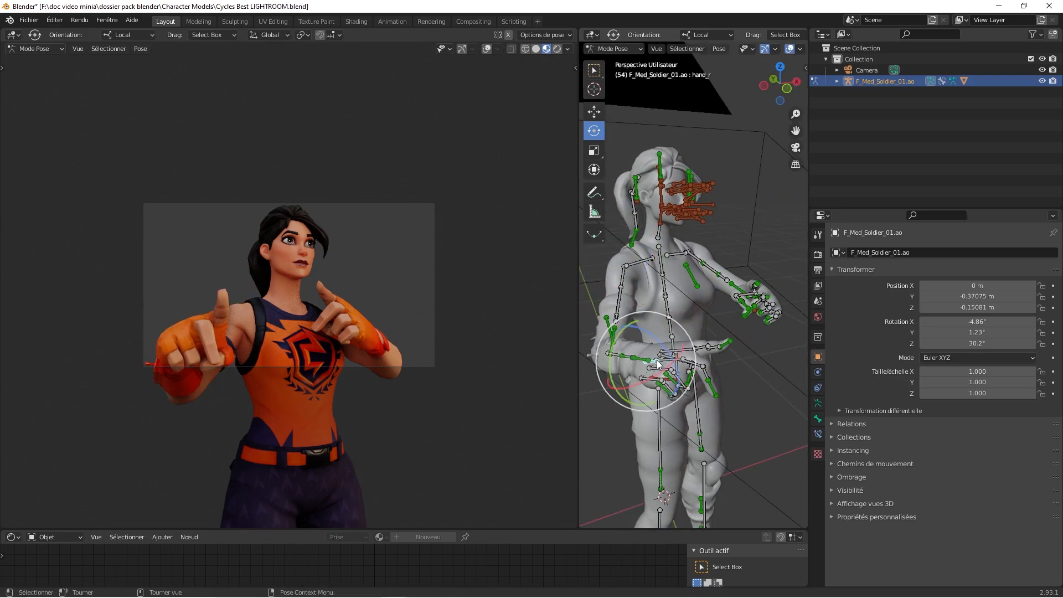
key("r")
key("r")
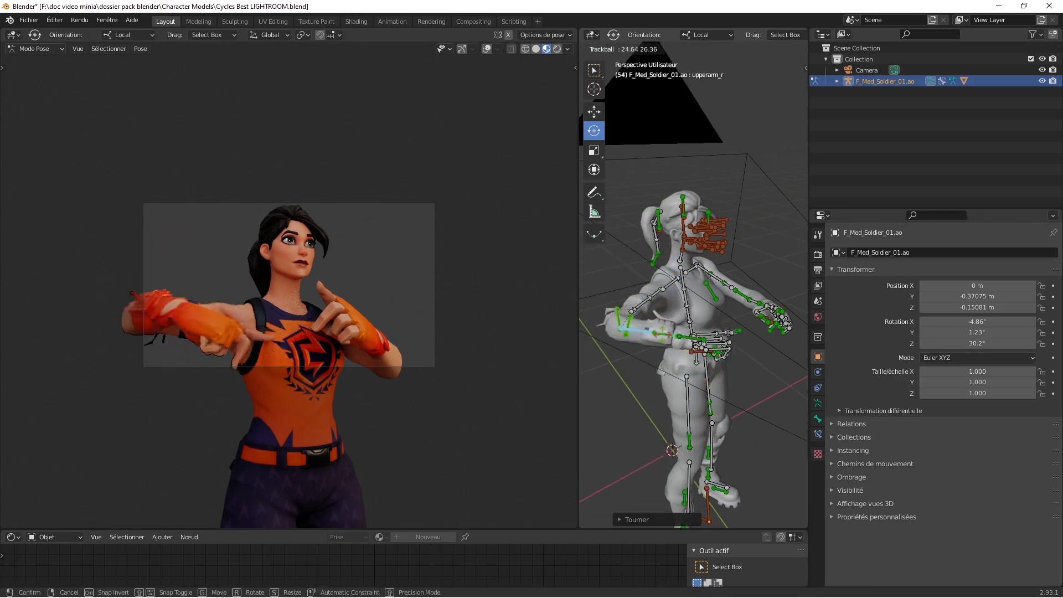
key("r")
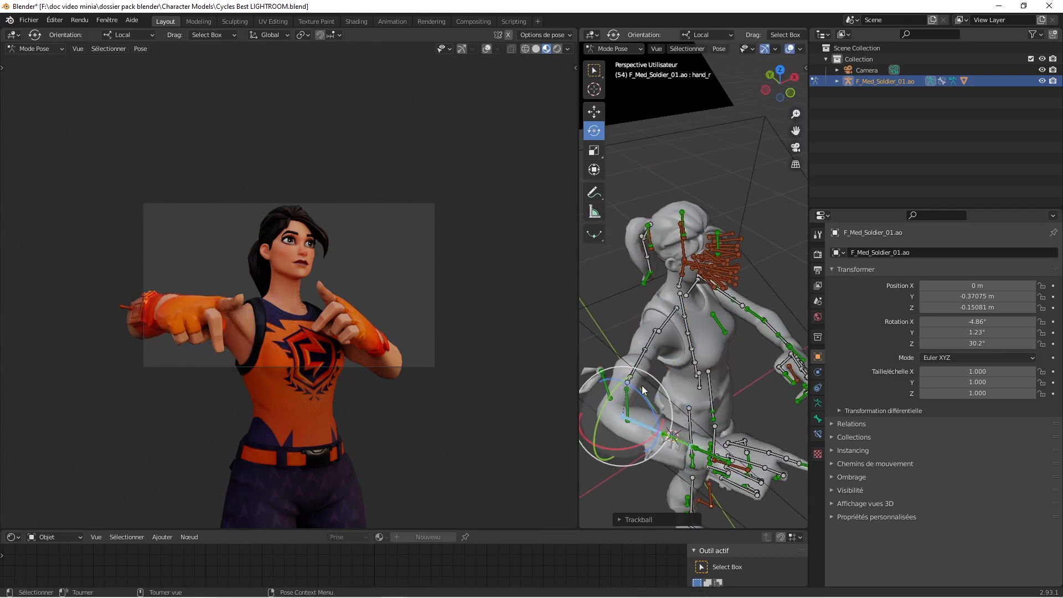
left_click(690, 441)
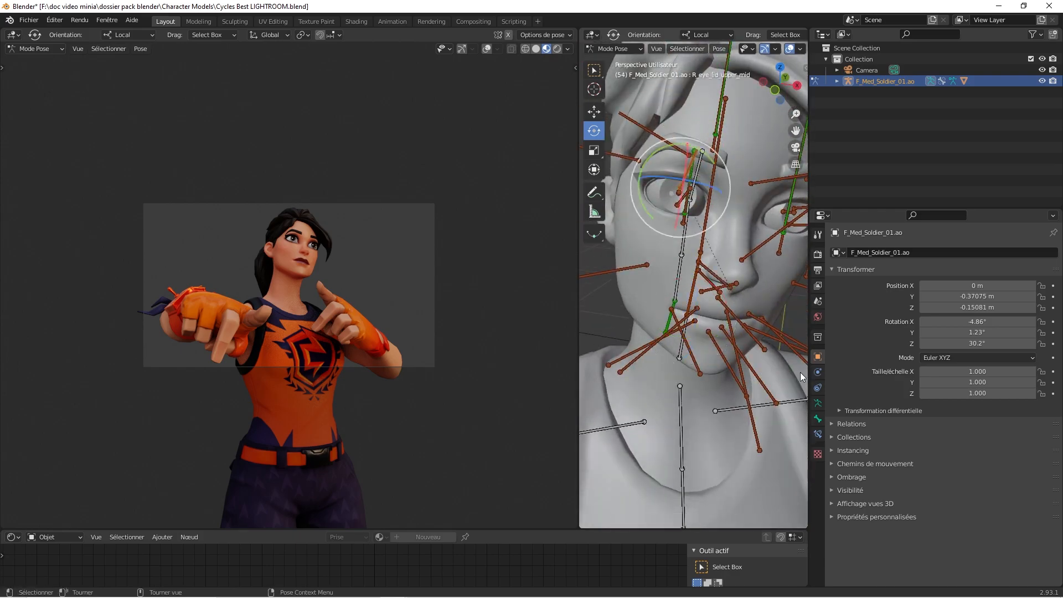
Step: Move the facial bones to shape the eyes, eyebrows and mouth into a confident smirk
left_click(817, 418)
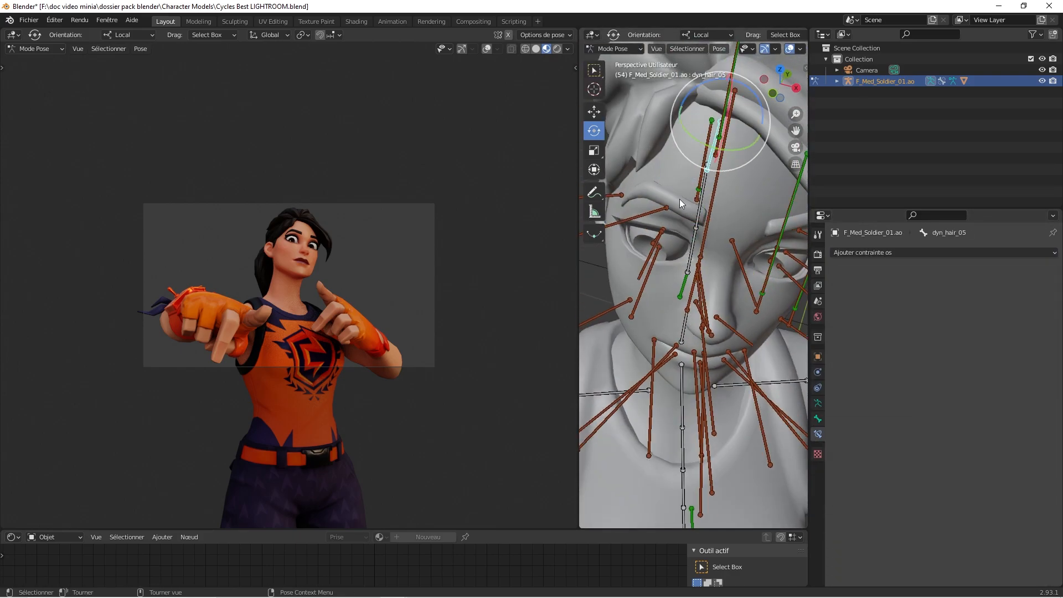
key("g")
left_click(679, 214)
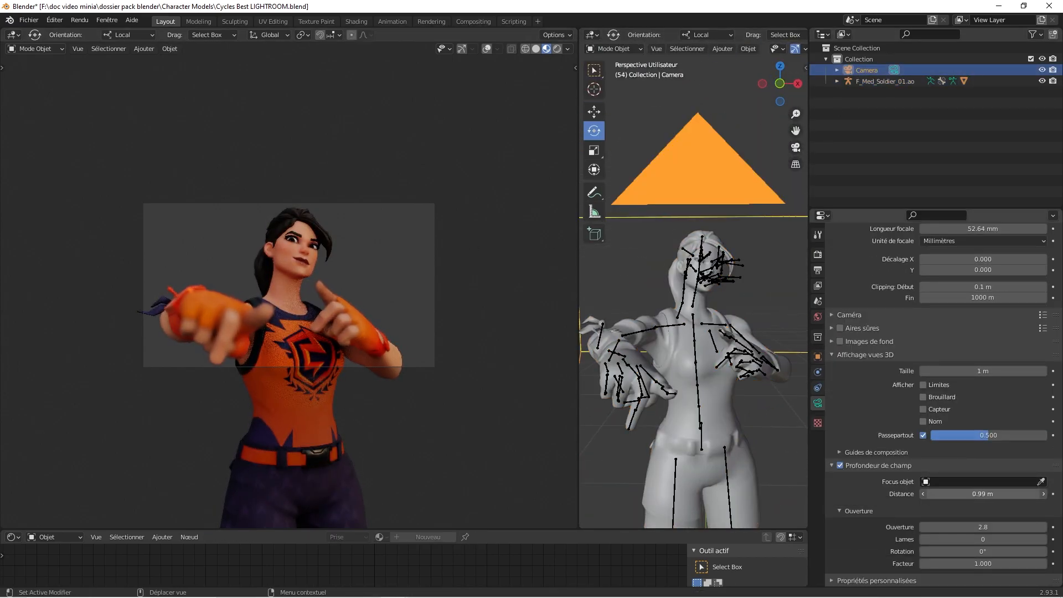
Step: Set the camera's depth-of-field focus object to F_Med_Soldier_01.ao
left_click(981, 482)
left_click(969, 377)
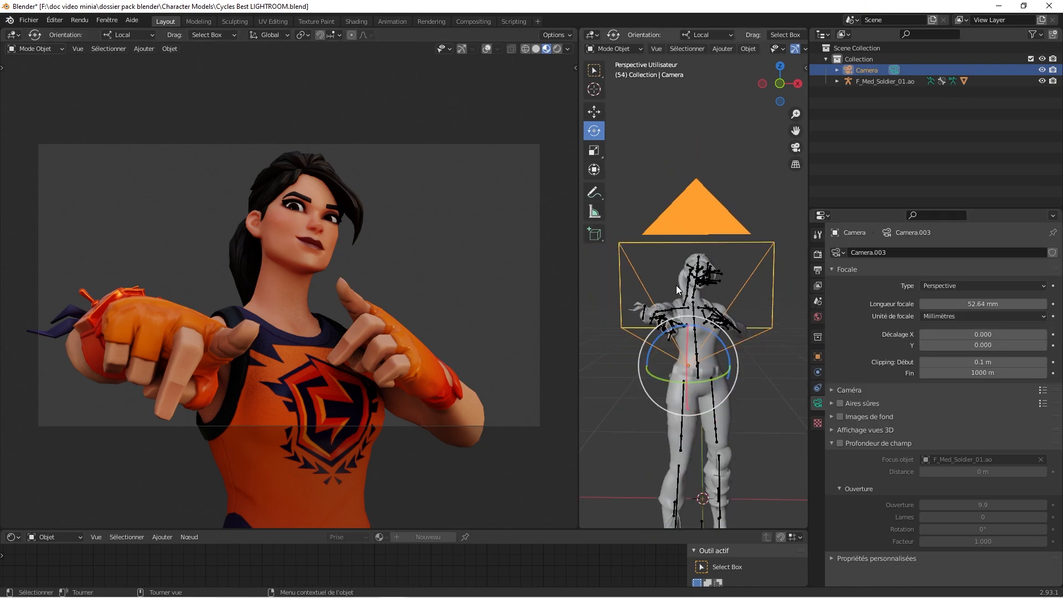
Step: Render the camera view and save the image as render tuto.png in the RENDER 3D BLENDER folder, then close the render window
middle_click_drag(676, 285, 733, 288)
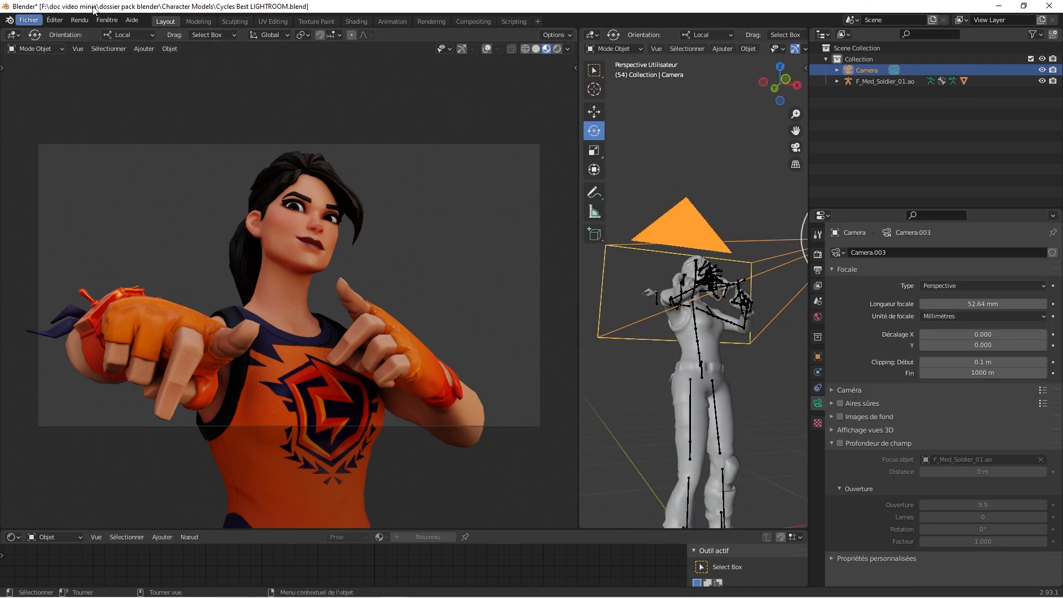
left_click(88, 30)
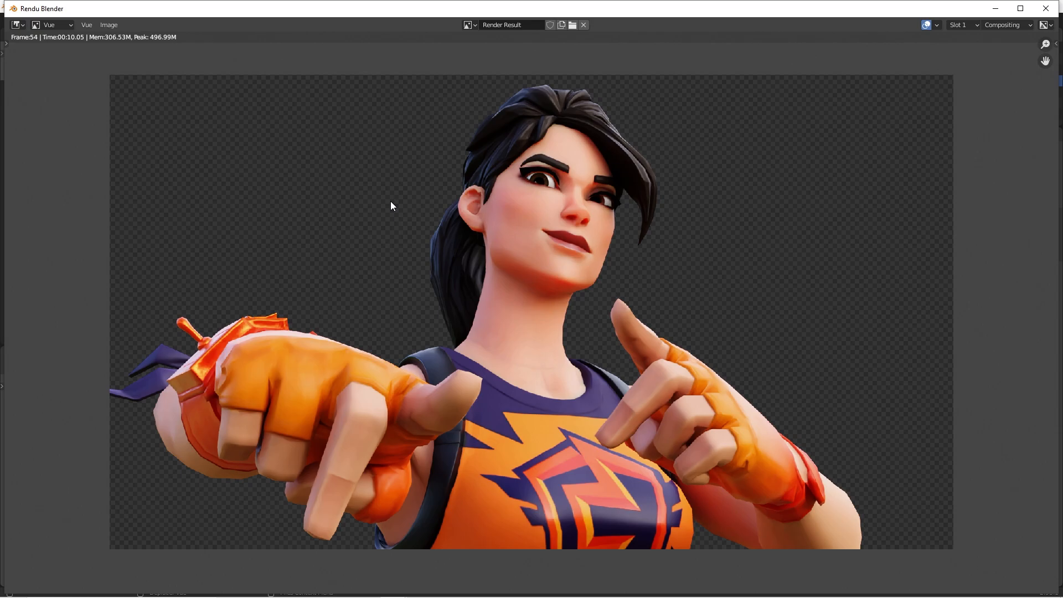
left_click(115, 26)
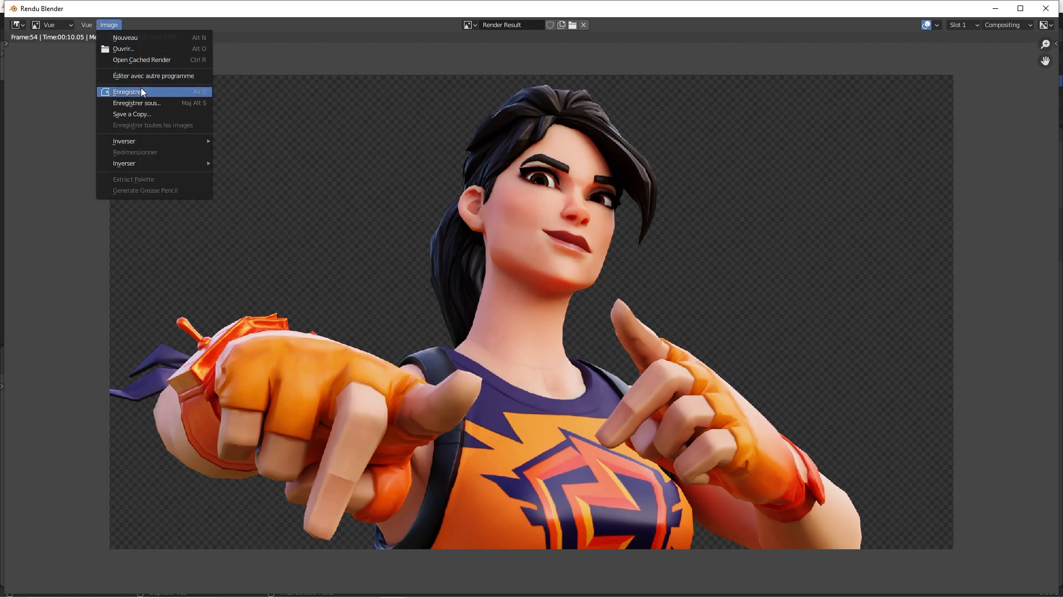
left_click(144, 103)
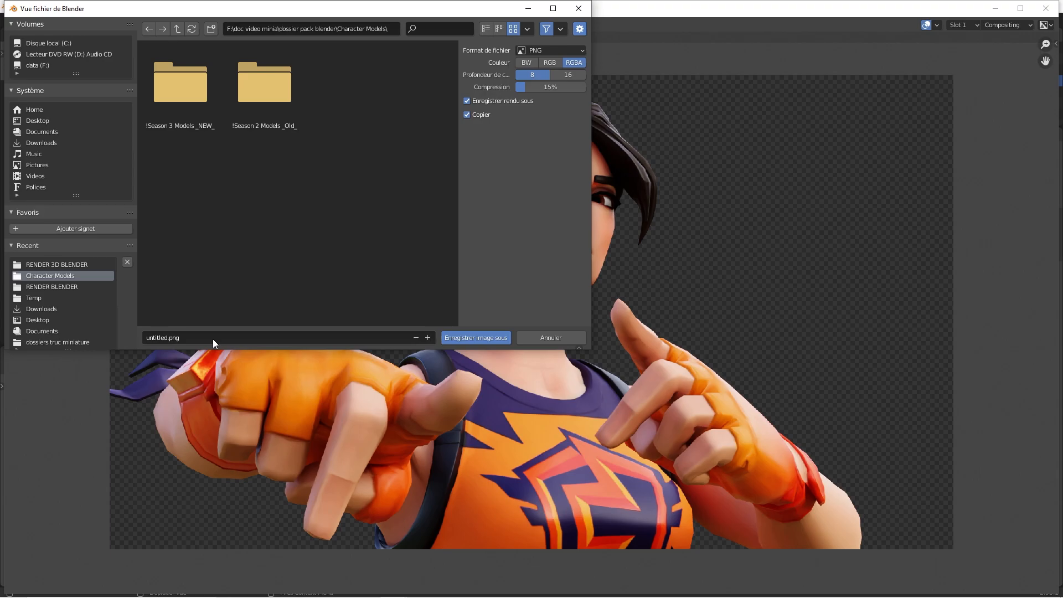
left_click(208, 335)
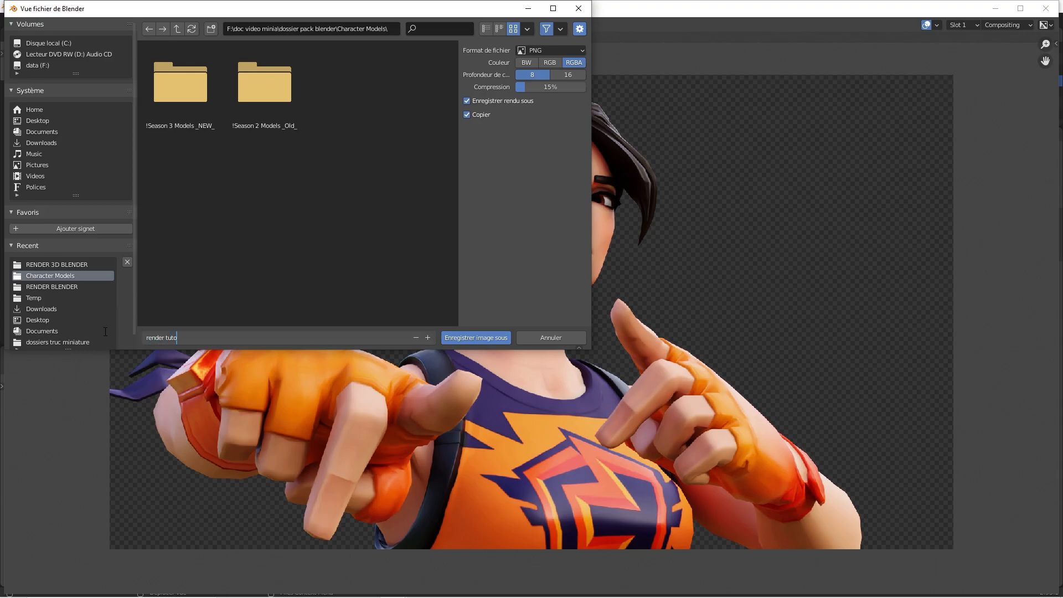
key("Return")
left_click(105, 264)
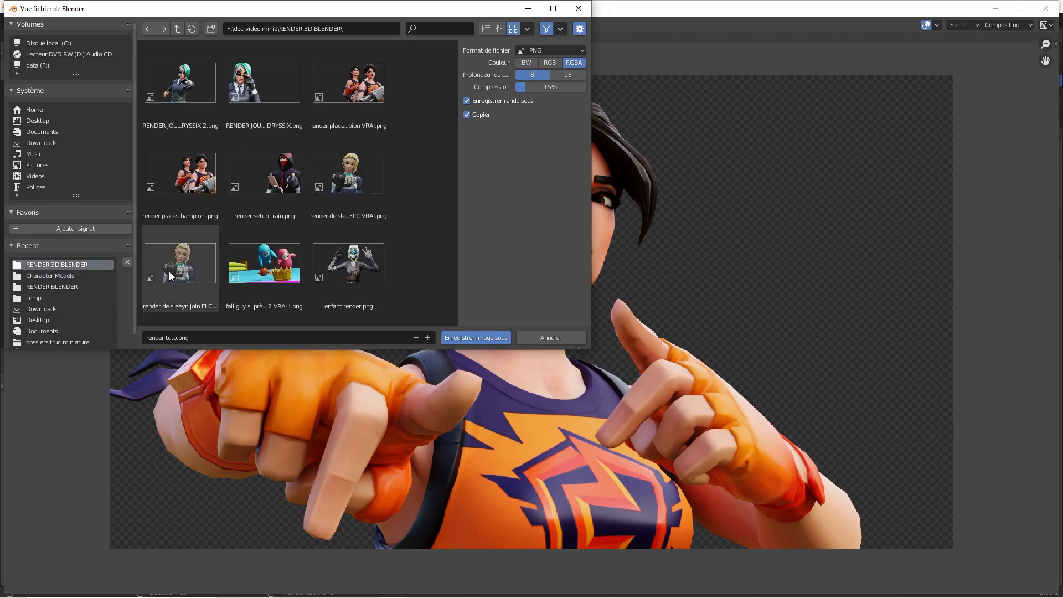
scroll(156, 275, "down", 10)
left_click(481, 341)
left_click(1055, 14)
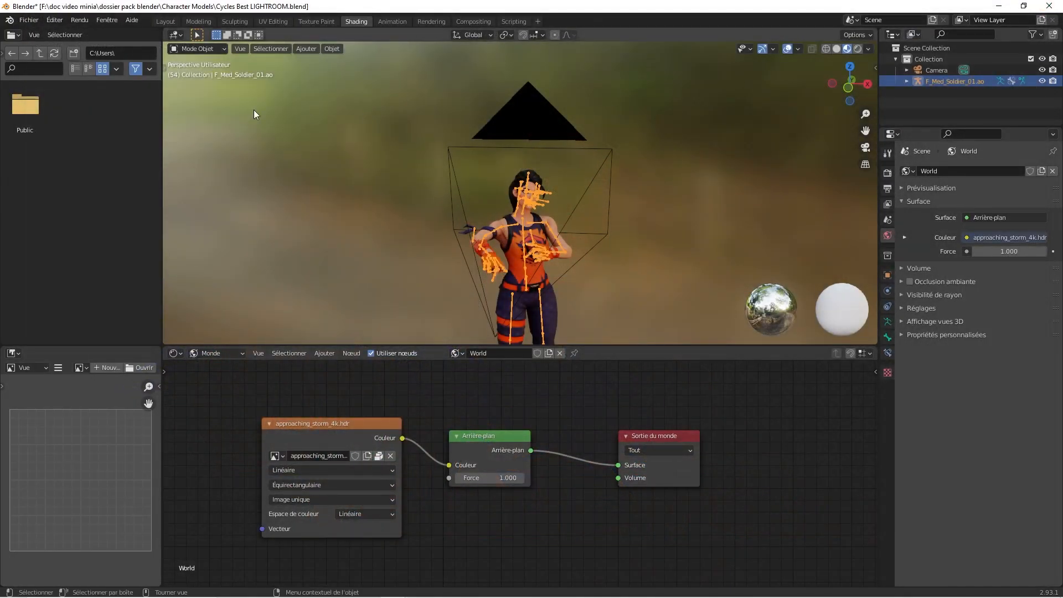
Step: Save a copy of the project in the RENDER BLENDER folder with "tuto" in its file name
left_click(29, 20)
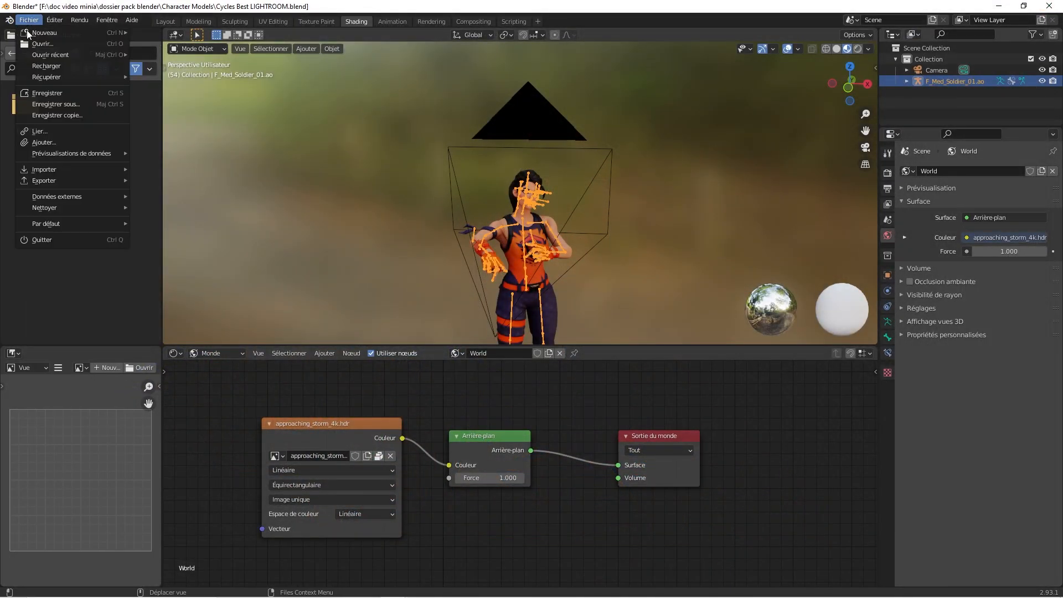
left_click(54, 117)
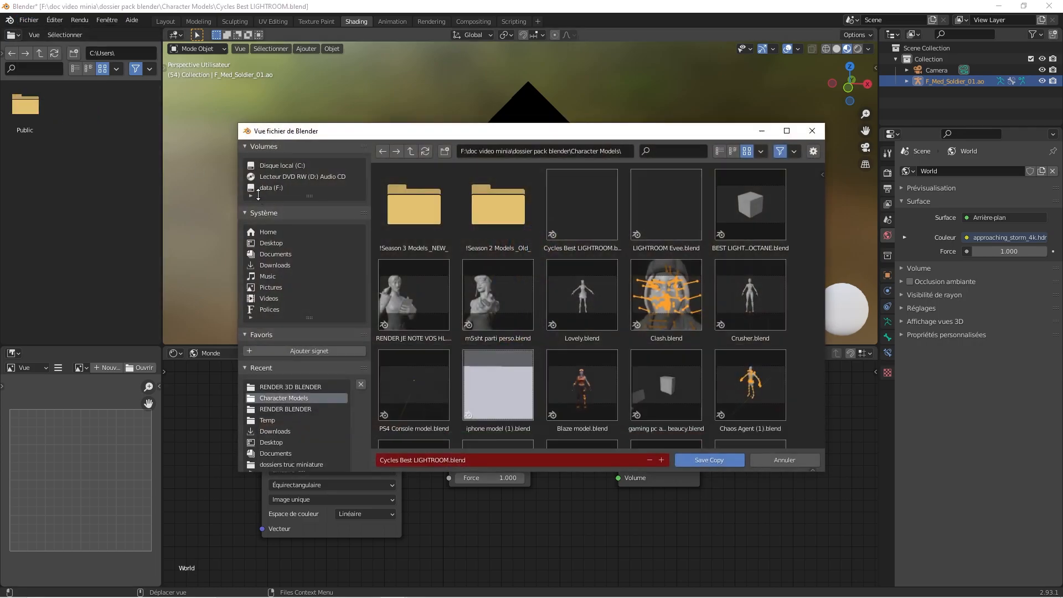
left_click(487, 463)
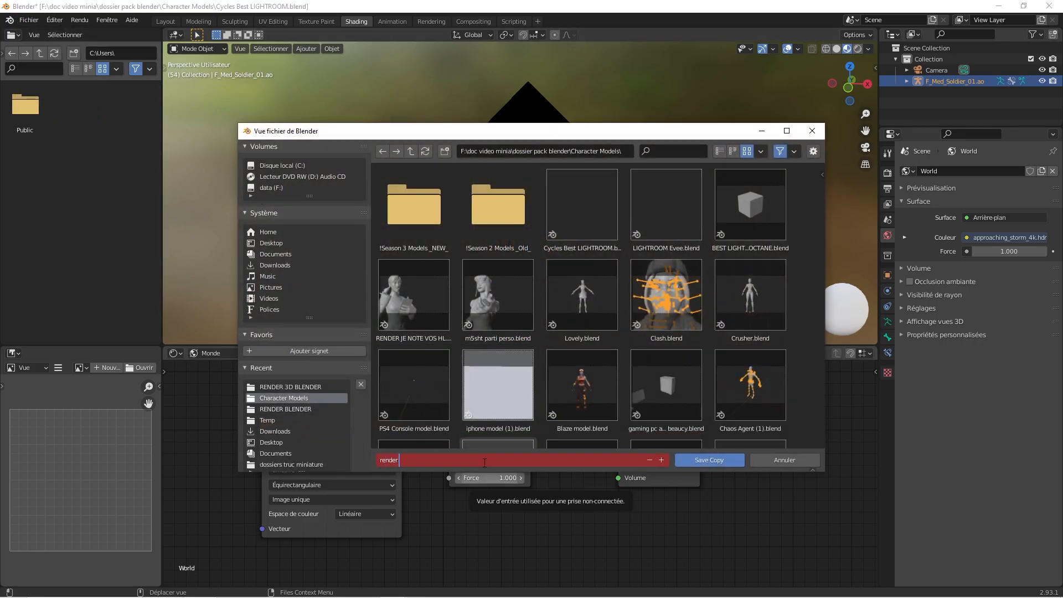
key("Return")
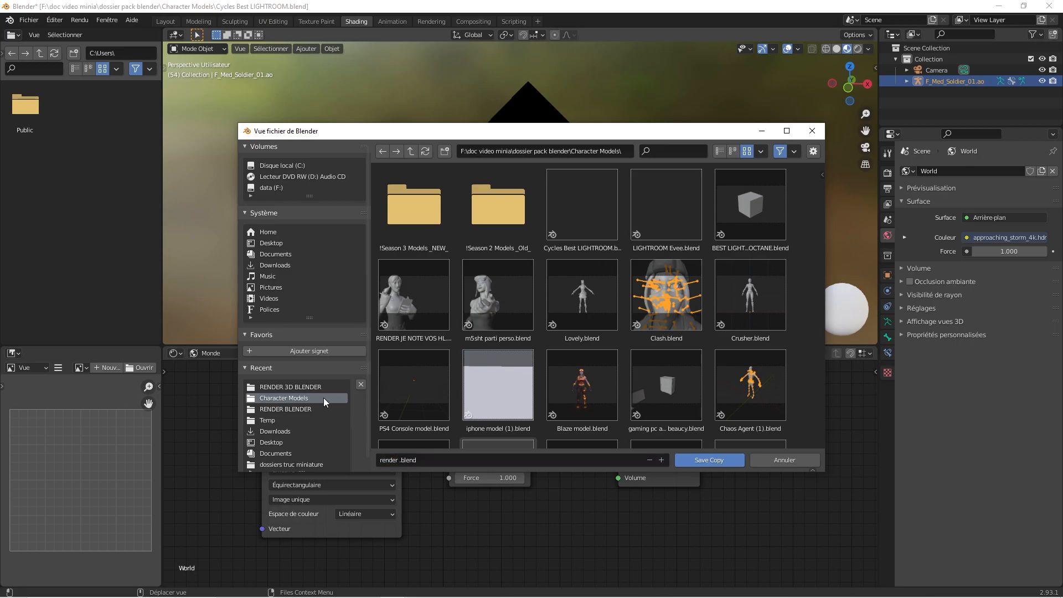
left_click(325, 389)
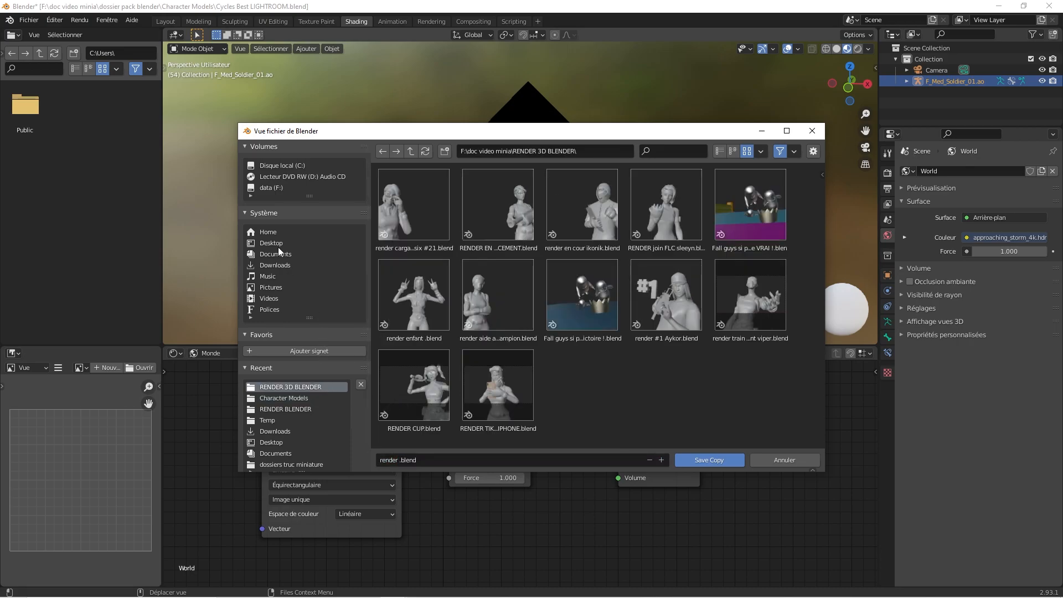
left_click(276, 188)
left_click(309, 409)
left_click(408, 459)
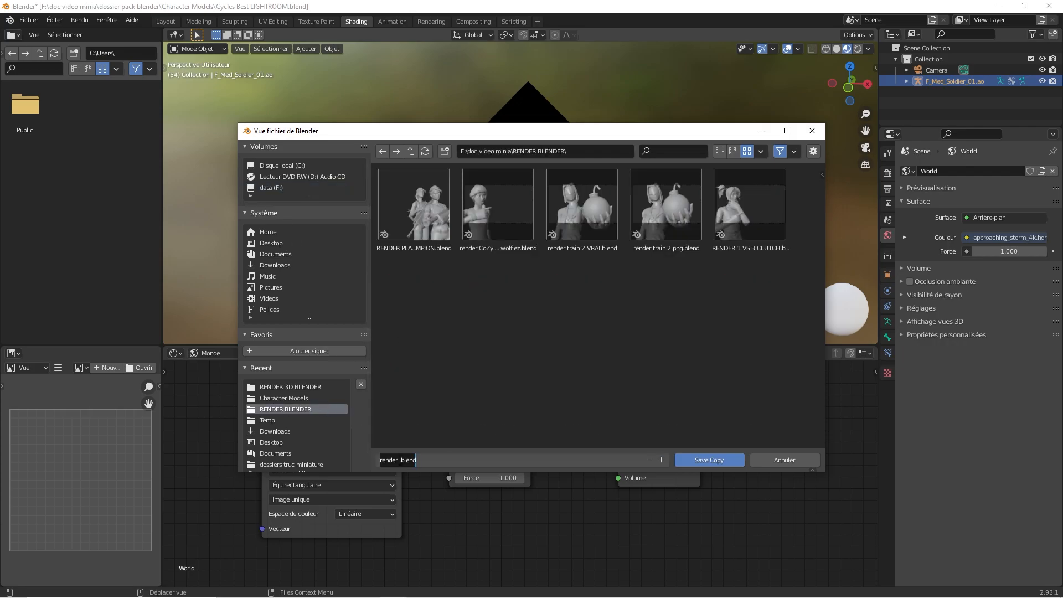
type("tuto")
key("Return")
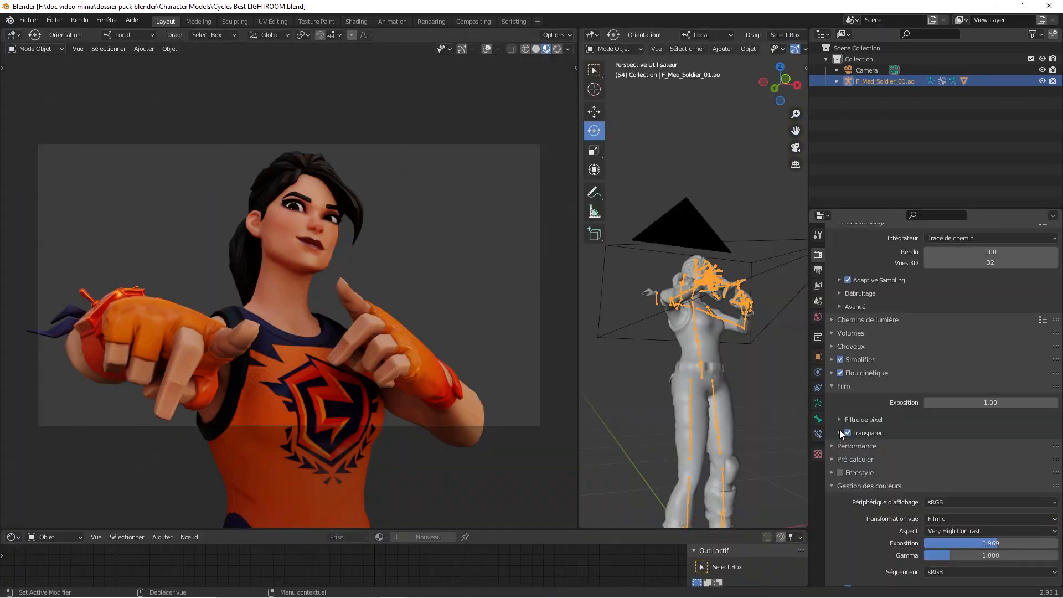
Step: Review the Film section's transparent background options and the Performance section in the render settings
left_click(839, 431)
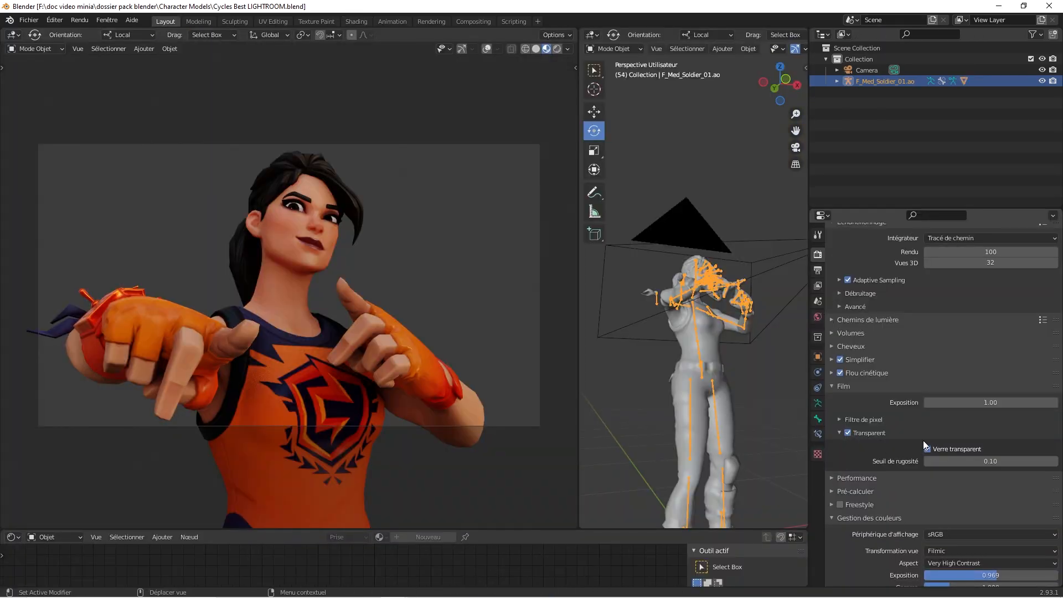
left_click(838, 432)
left_click(832, 386)
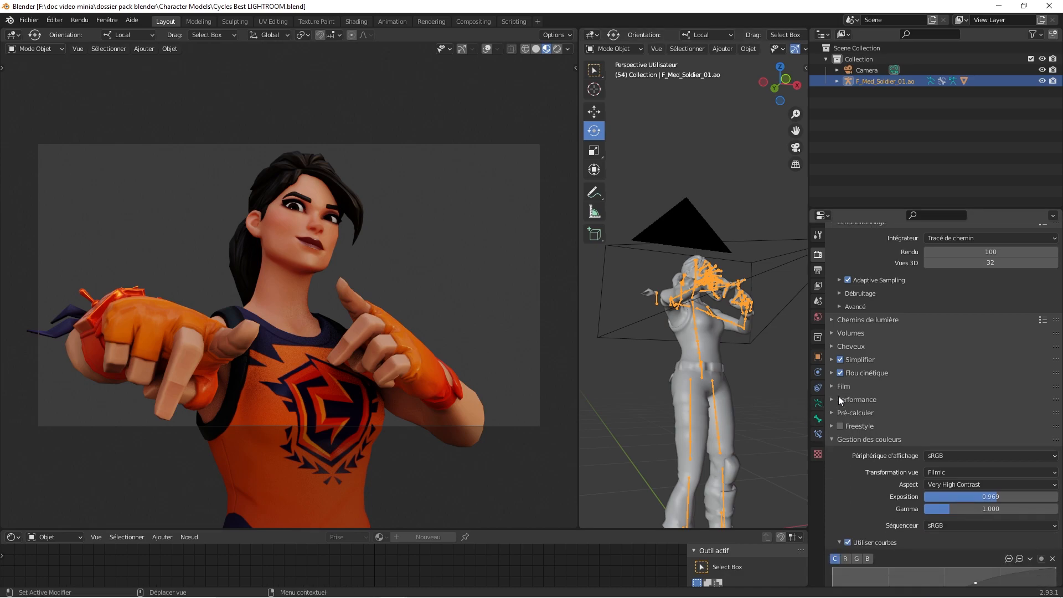
left_click(835, 400)
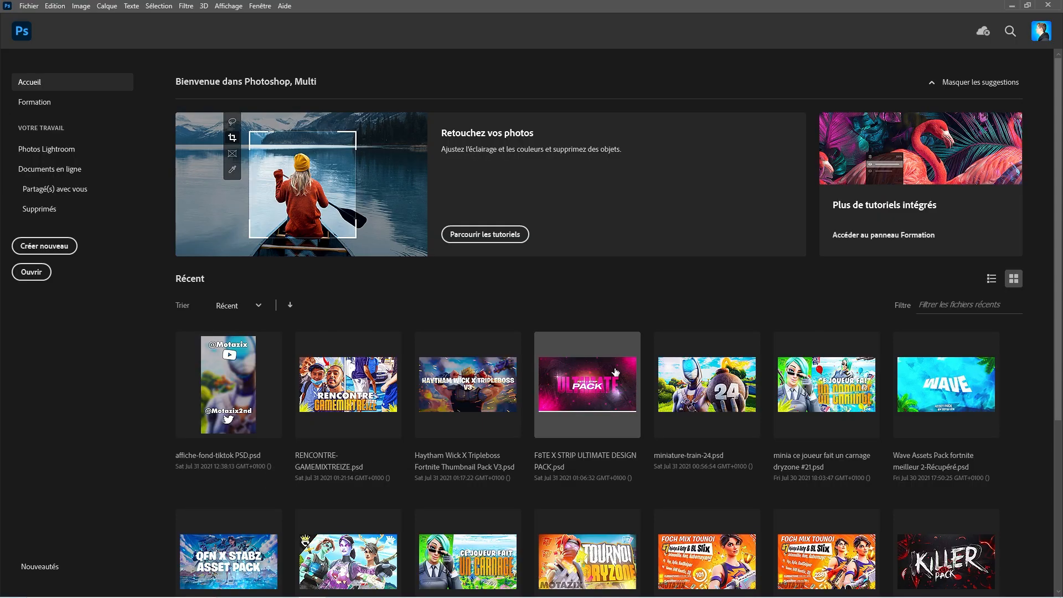
Step: In Photoshop, create a new 1920 x 1080 px document at 600 pixels/cm, RGB 8-bit, with a white background
scroll(559, 347, "down", 3)
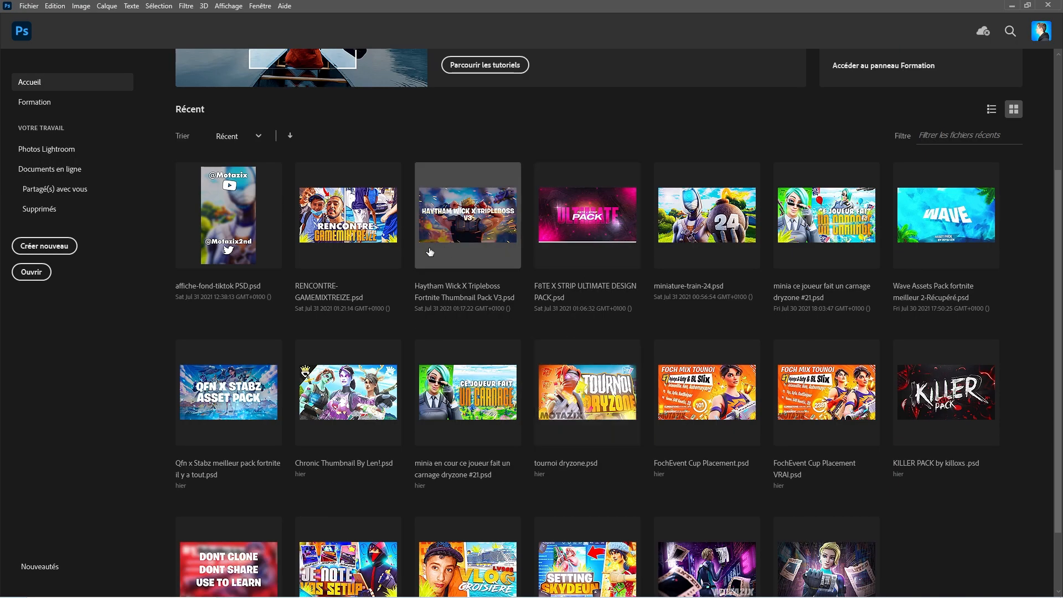
scroll(135, 289, "up", 3)
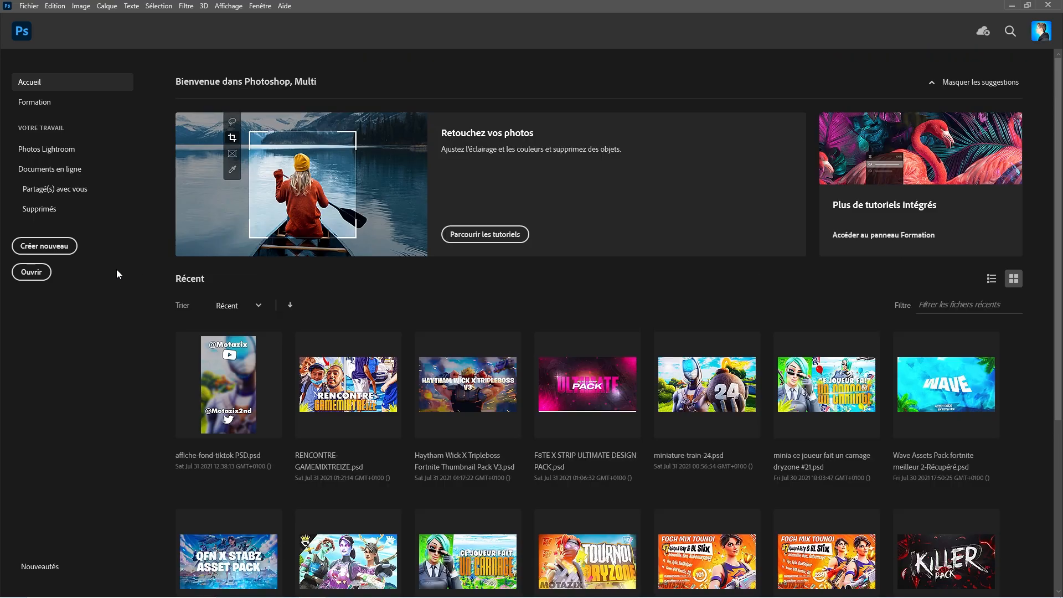
left_click(76, 242)
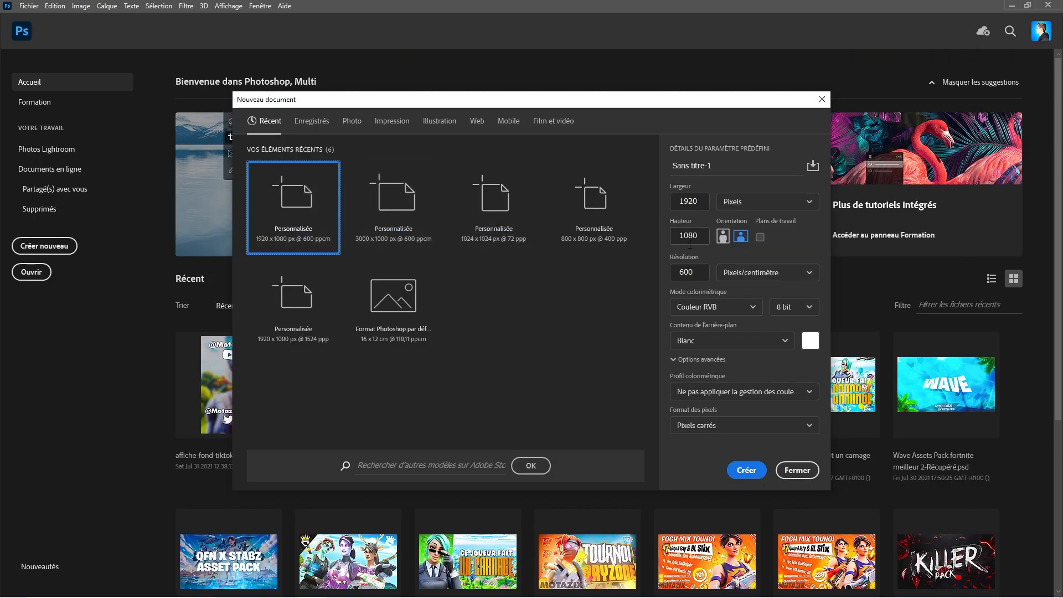
left_click(731, 346)
left_click(726, 338)
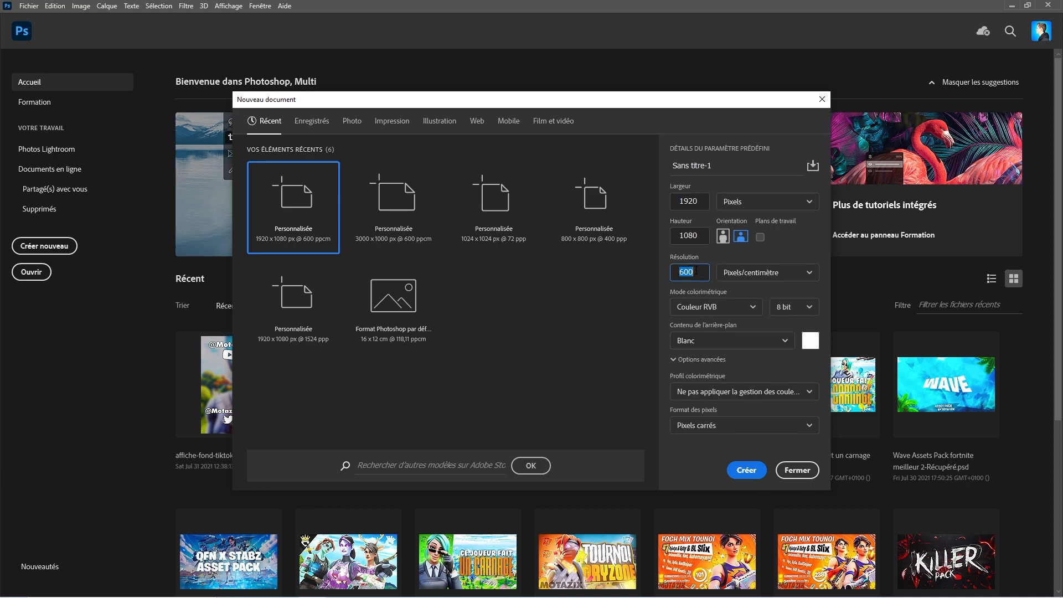
left_click(798, 306)
left_click(717, 306)
left_click(715, 307)
left_click(715, 341)
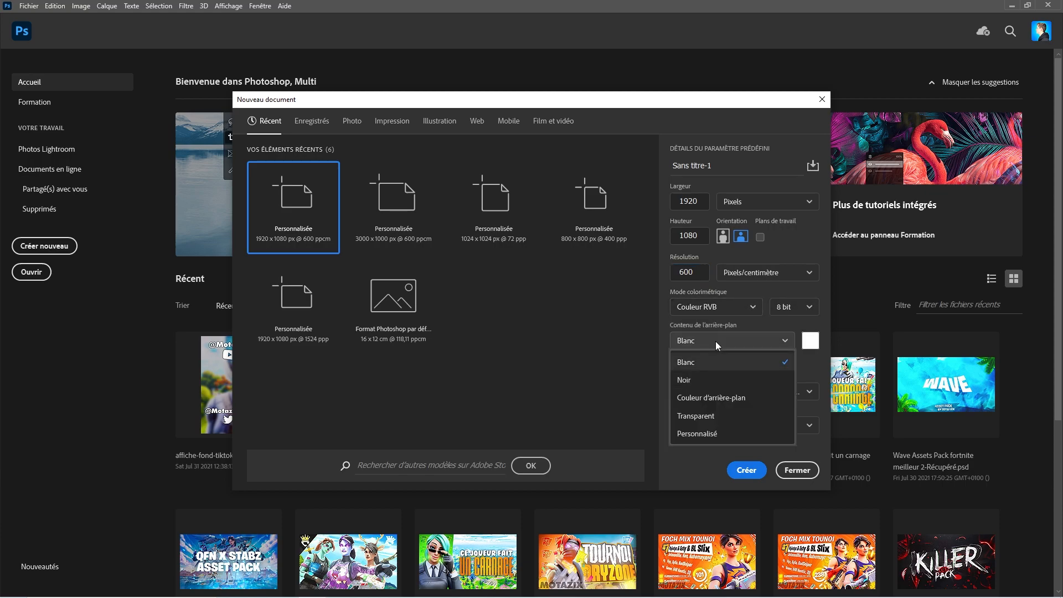
left_click(727, 347)
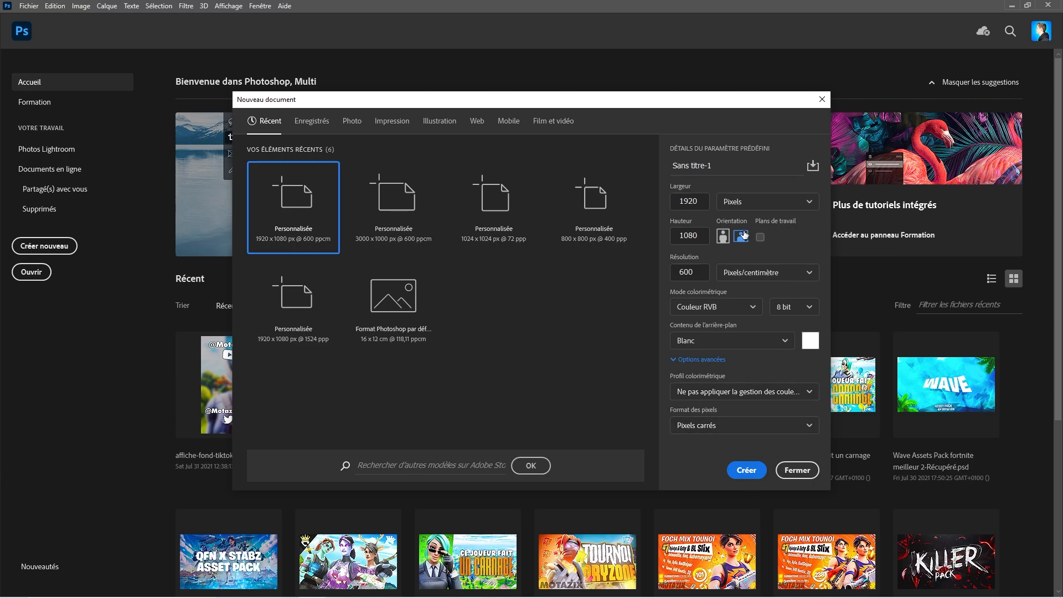
left_click(757, 272)
left_click(755, 202)
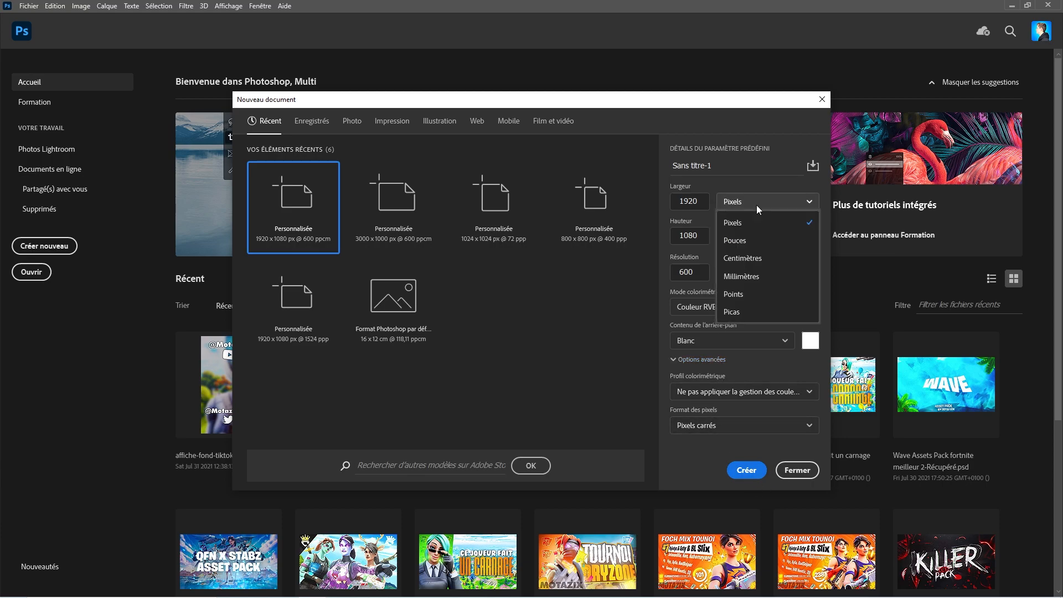
left_click(754, 202)
left_click(739, 474)
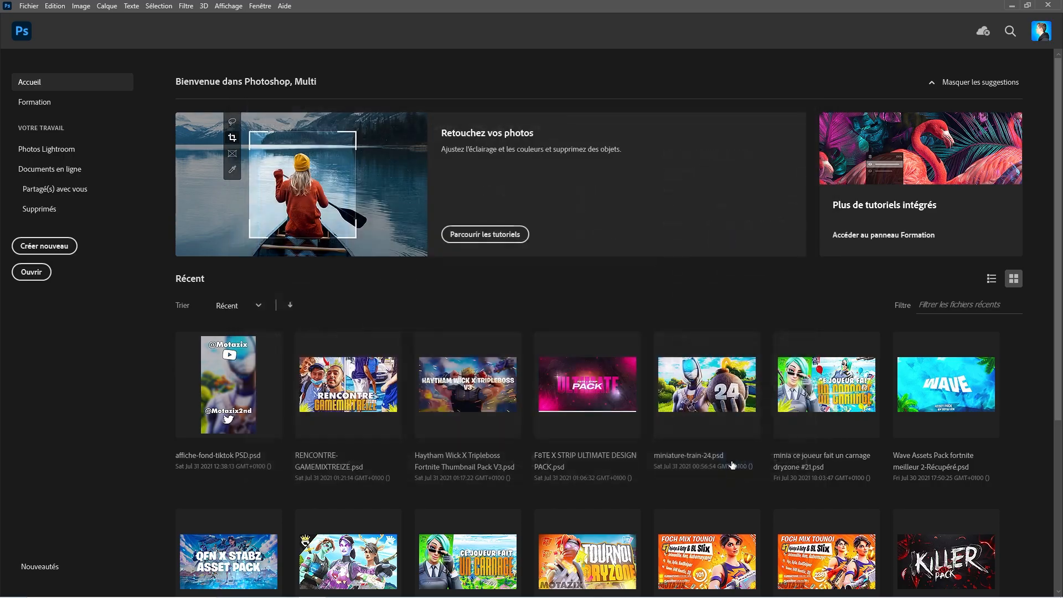
scroll(419, 302, "down", 1, "alt")
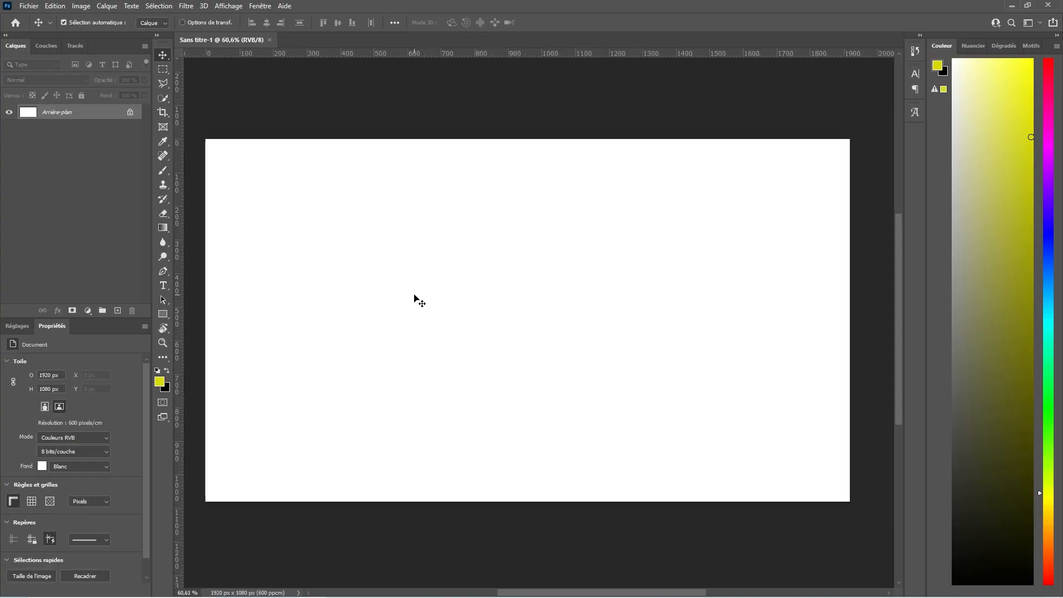
scroll(404, 299, "up", 3, "alt")
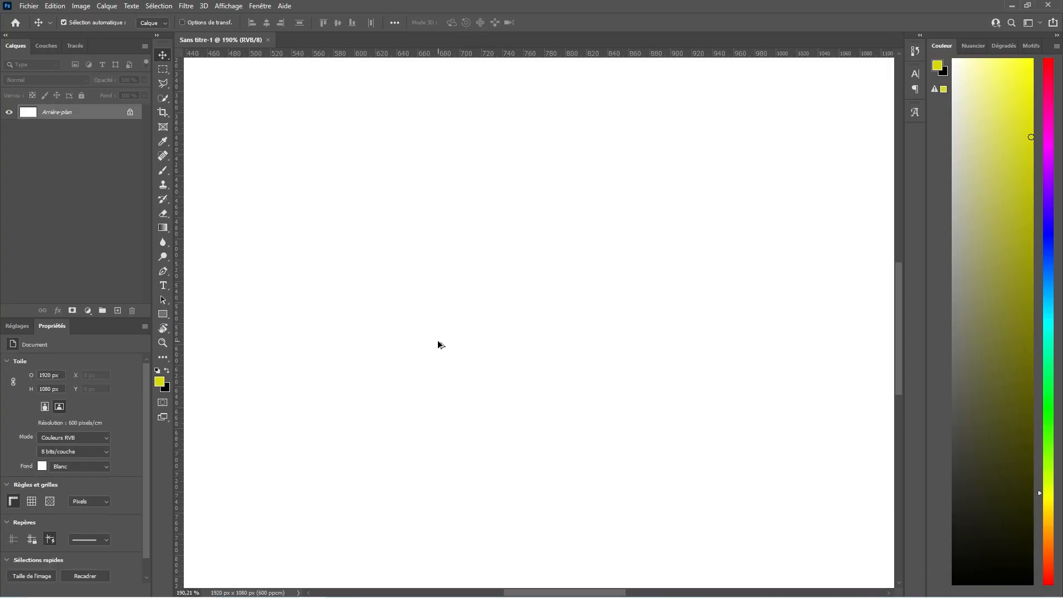
scroll(426, 335, "down", 4, "alt")
scroll(421, 331, "down", 2, "alt")
scroll(408, 327, "up", 5, "alt")
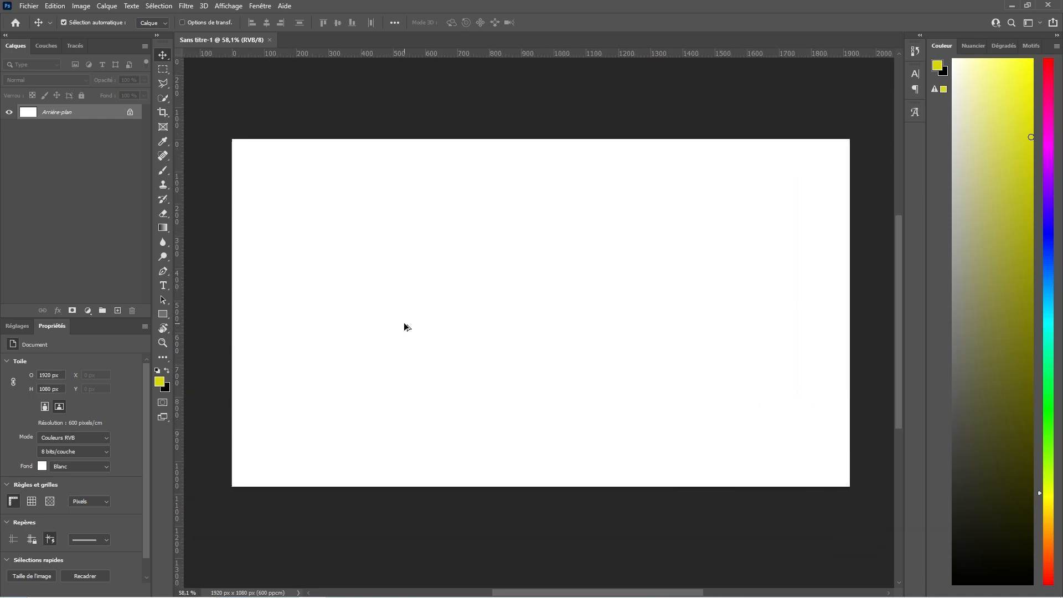
scroll(404, 326, "down", 1, "alt")
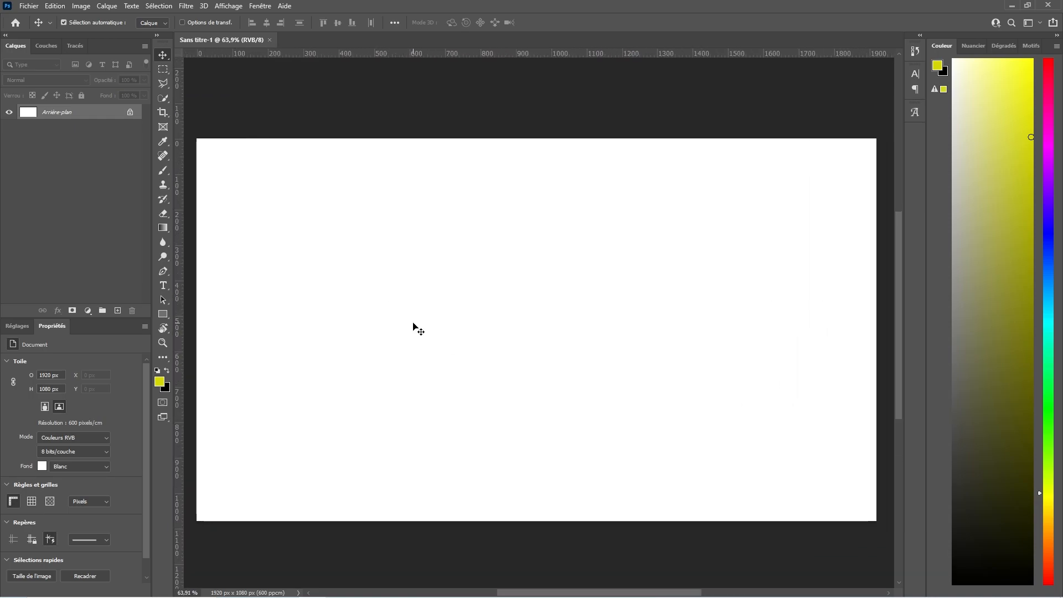
Step: Place render tuto.png as an embedded image filling the canvas
left_click(67, 247)
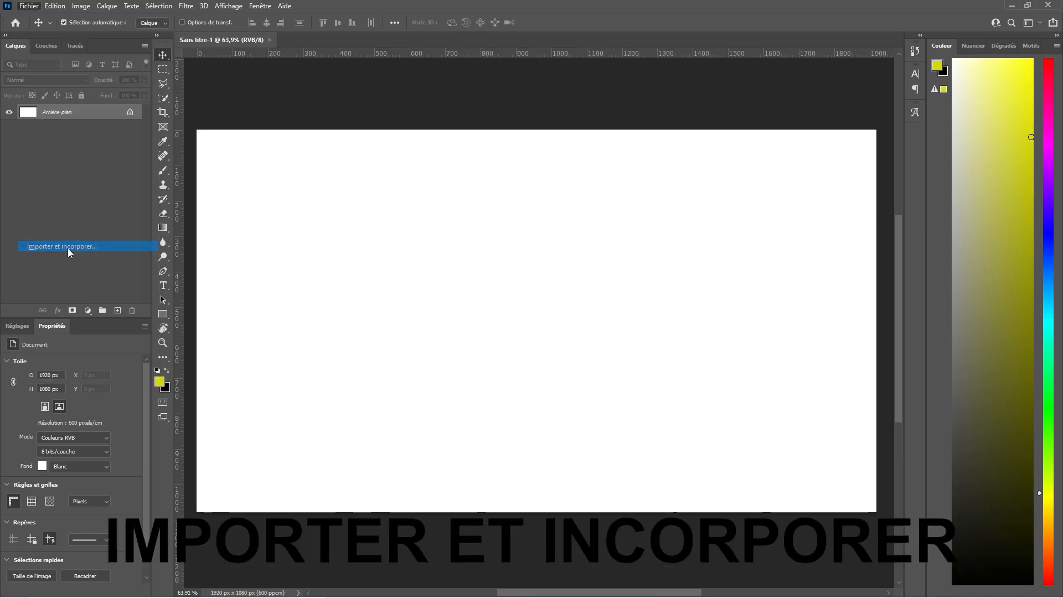
left_click(169, 29)
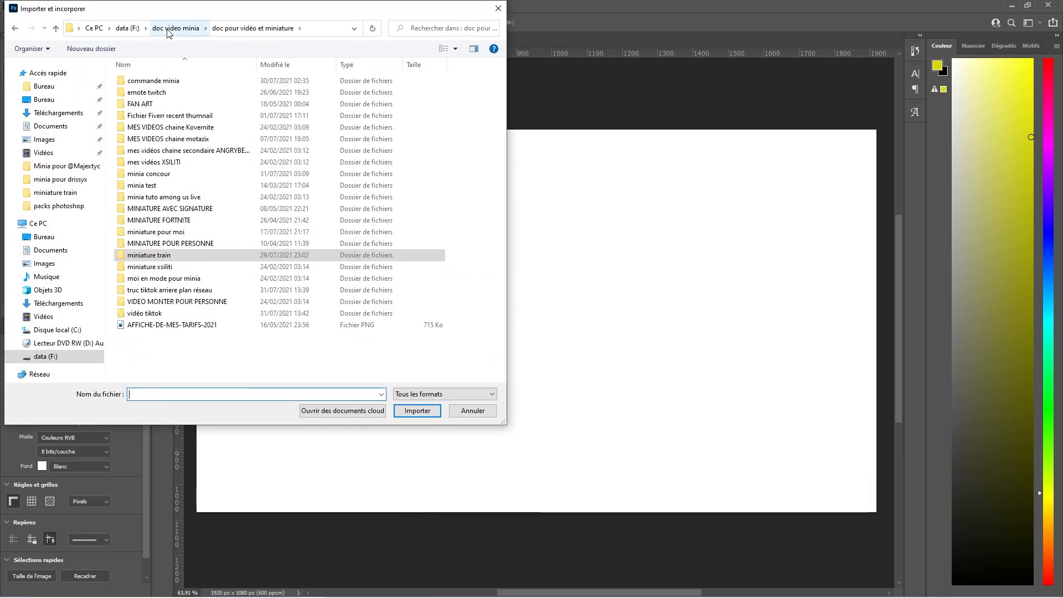
double_click(183, 264)
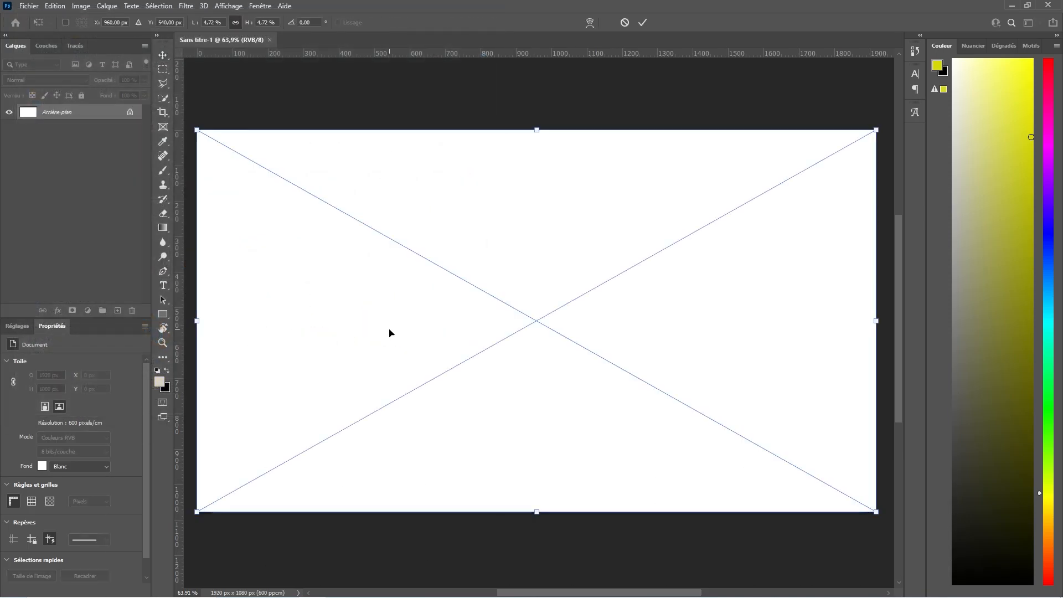
key("Return")
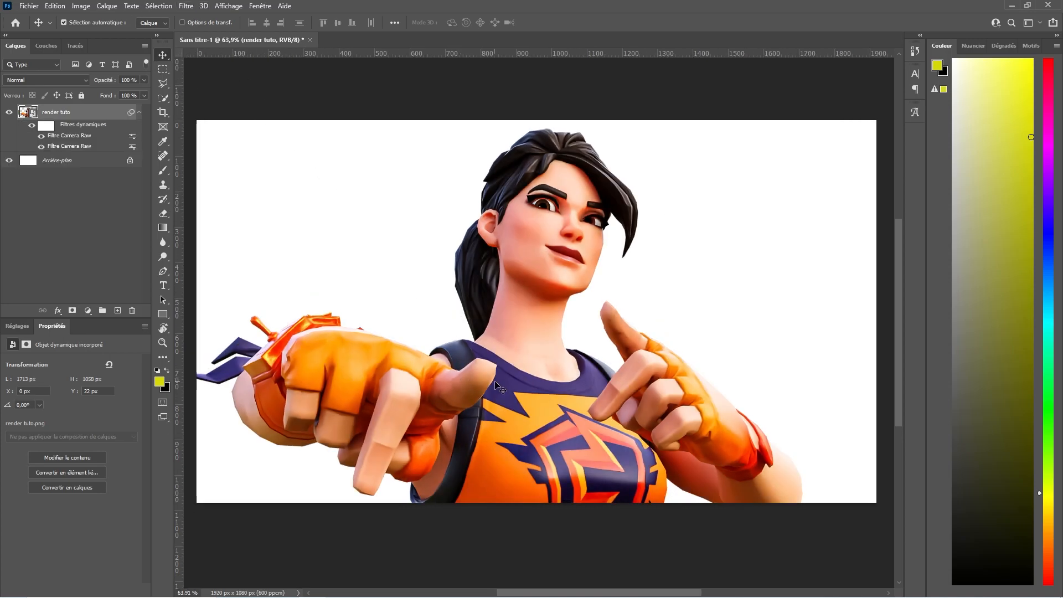
Step: Compare the character render with its Camera Raw smart filters turned off and on
scroll(504, 375, "down", 3, "alt")
scroll(505, 381, "up", 2, "alt")
scroll(505, 382, "down", 4, "alt")
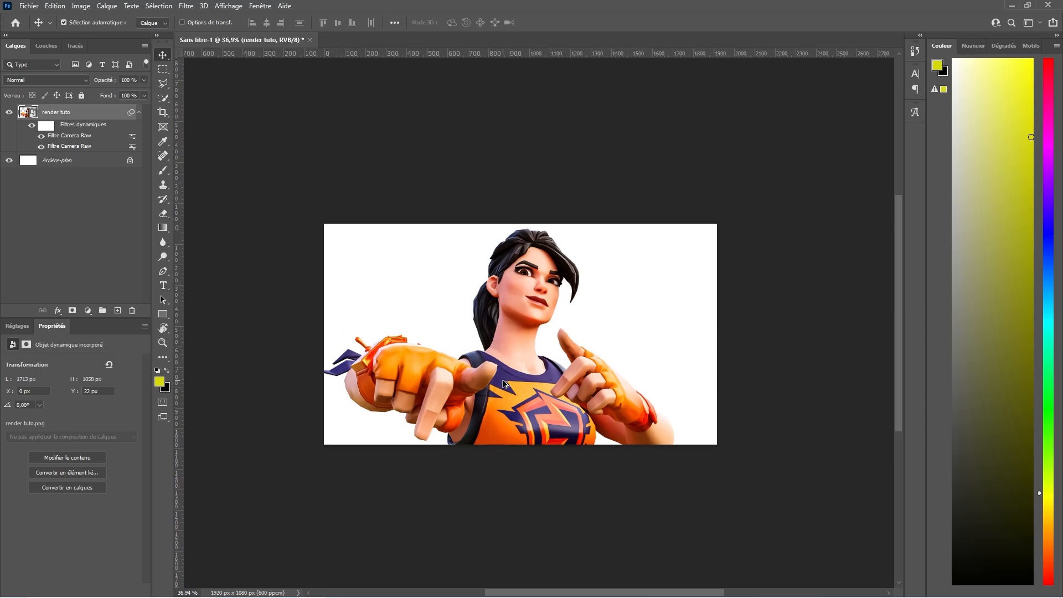
scroll(504, 382, "up", 3, "alt")
scroll(503, 381, "left", 1, "ctrl")
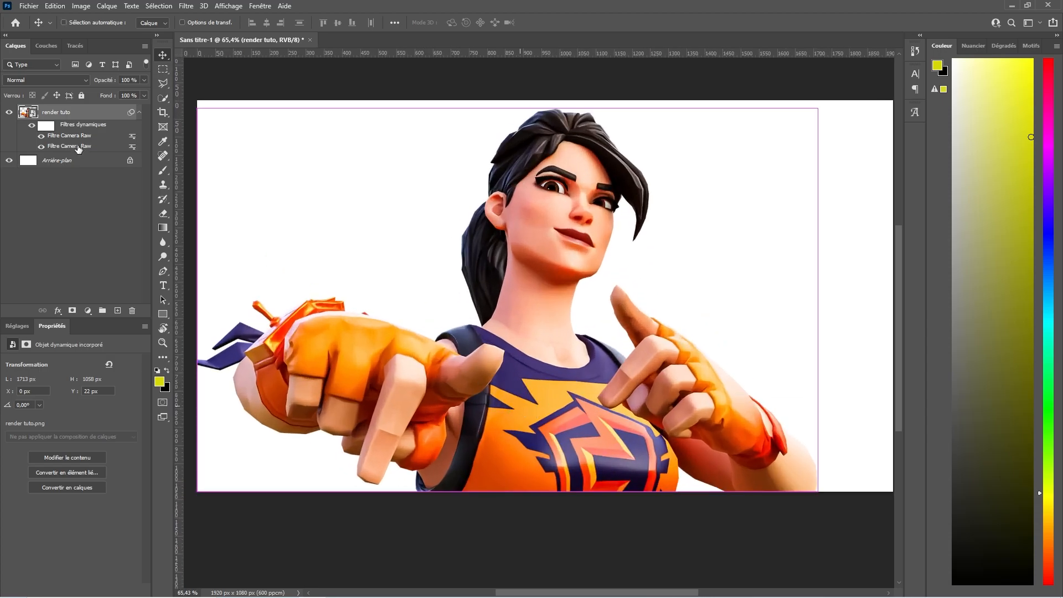
left_click(40, 145)
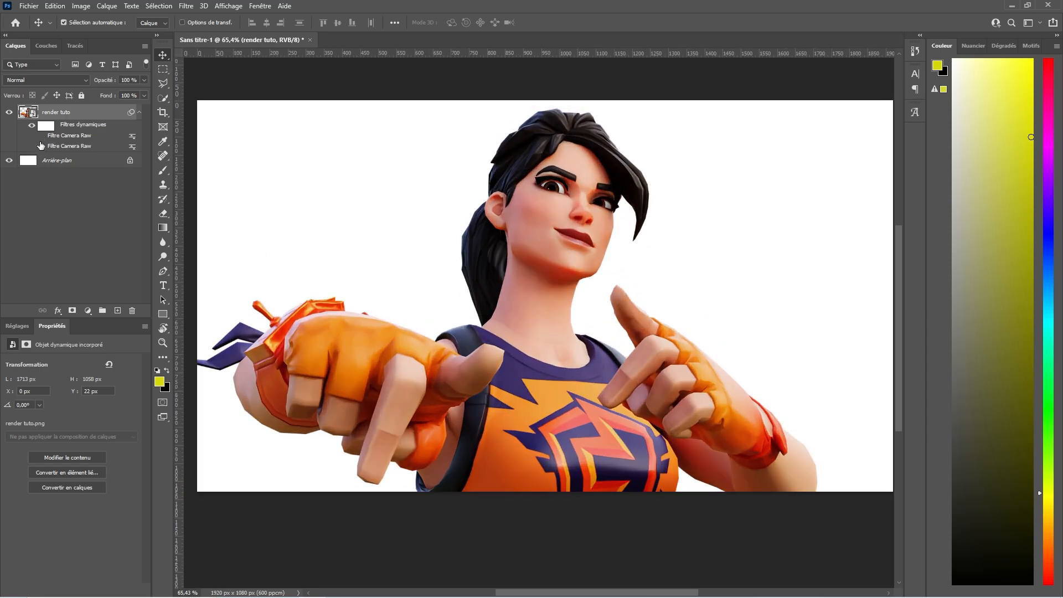
left_click(41, 145)
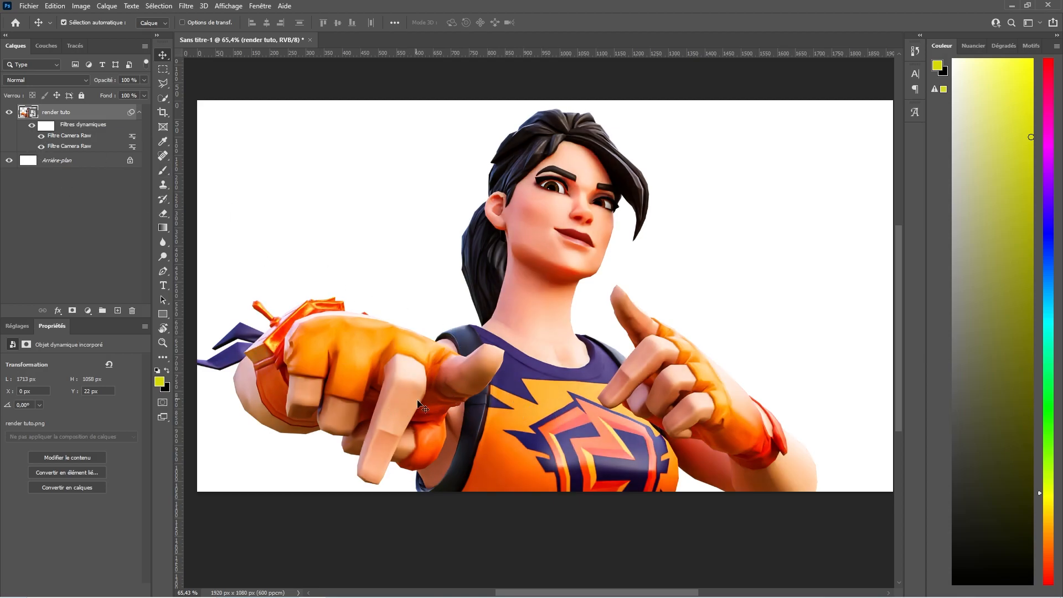
Step: Apply another Camera Raw filter to the render tuto layer after viewing its presets, and delete the layer
left_click(204, 6)
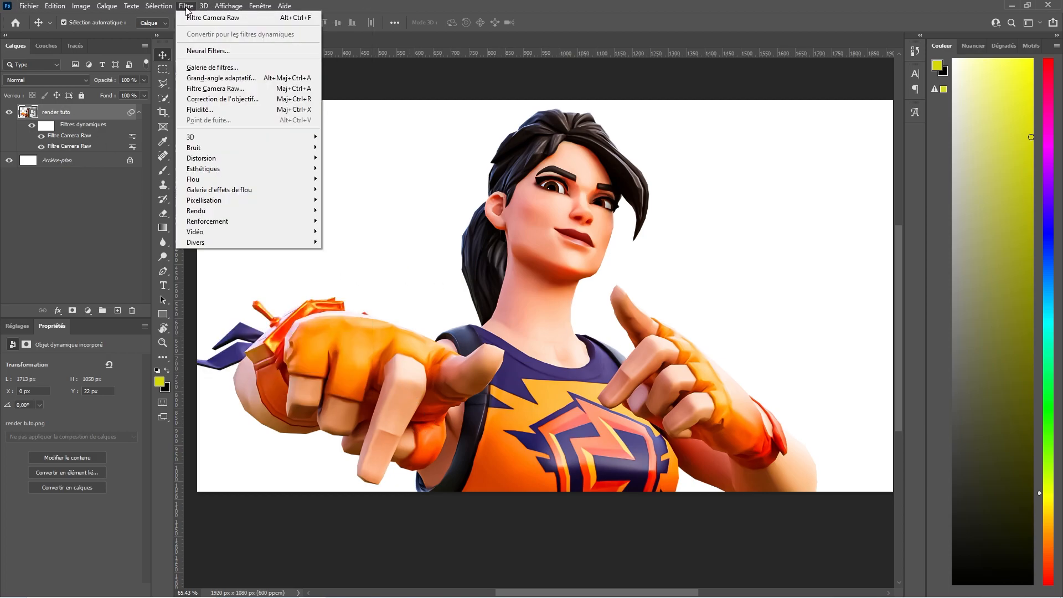
left_click(227, 89)
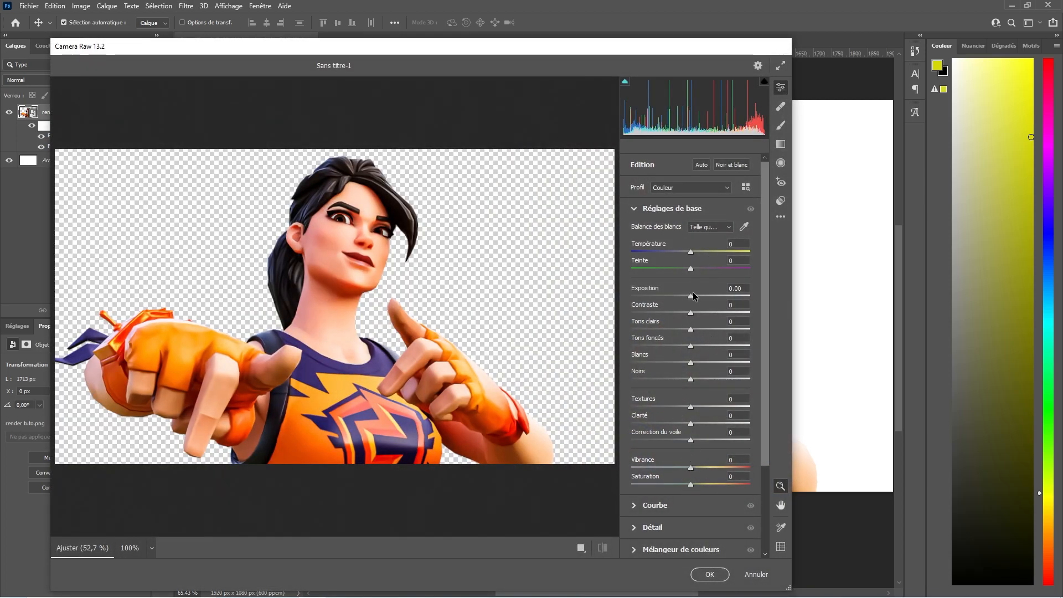
left_click(781, 200)
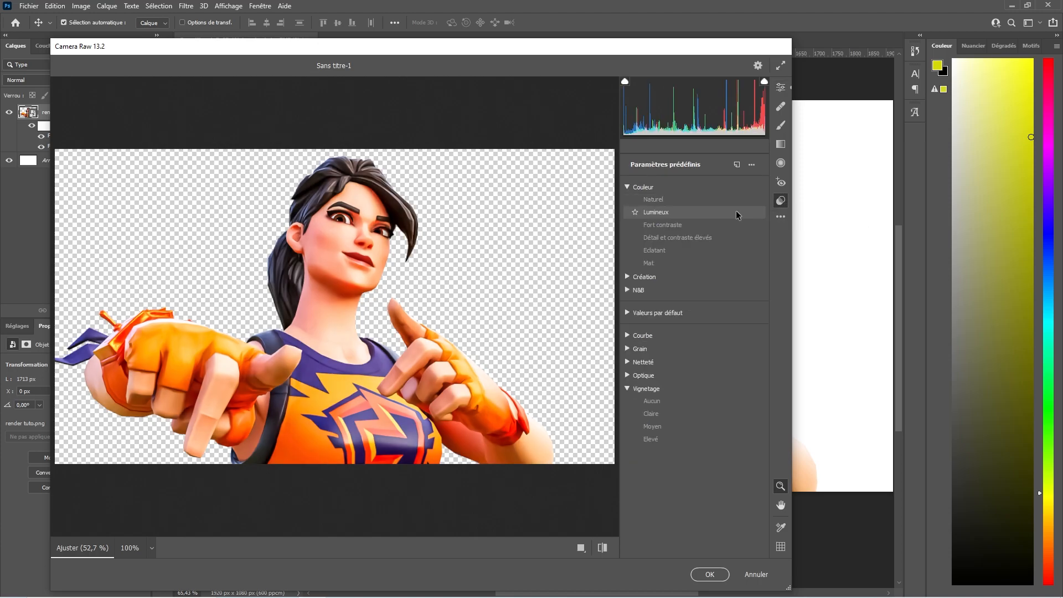
left_click(710, 574)
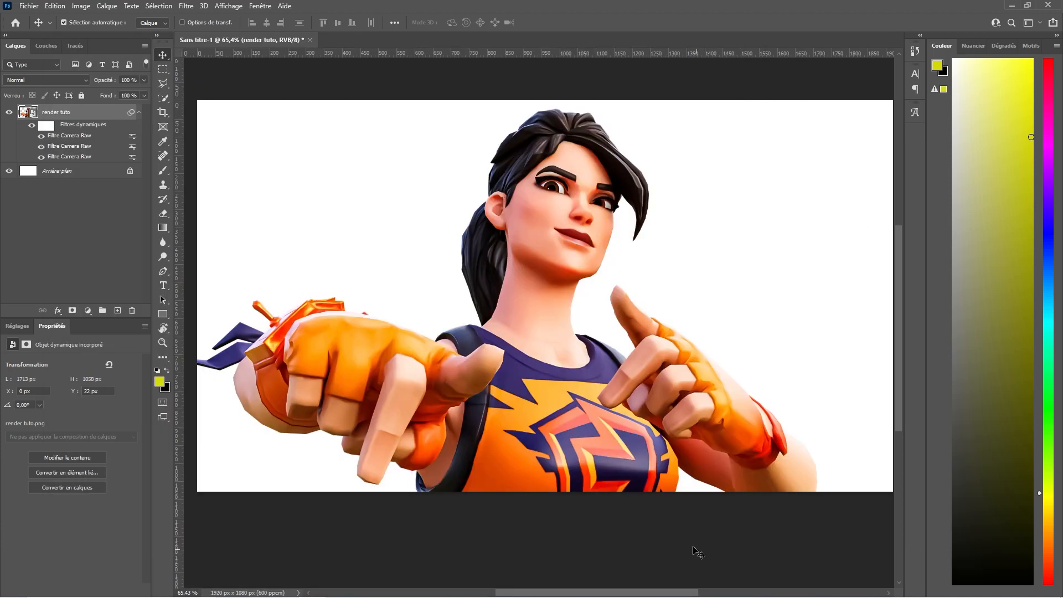
key("Delete")
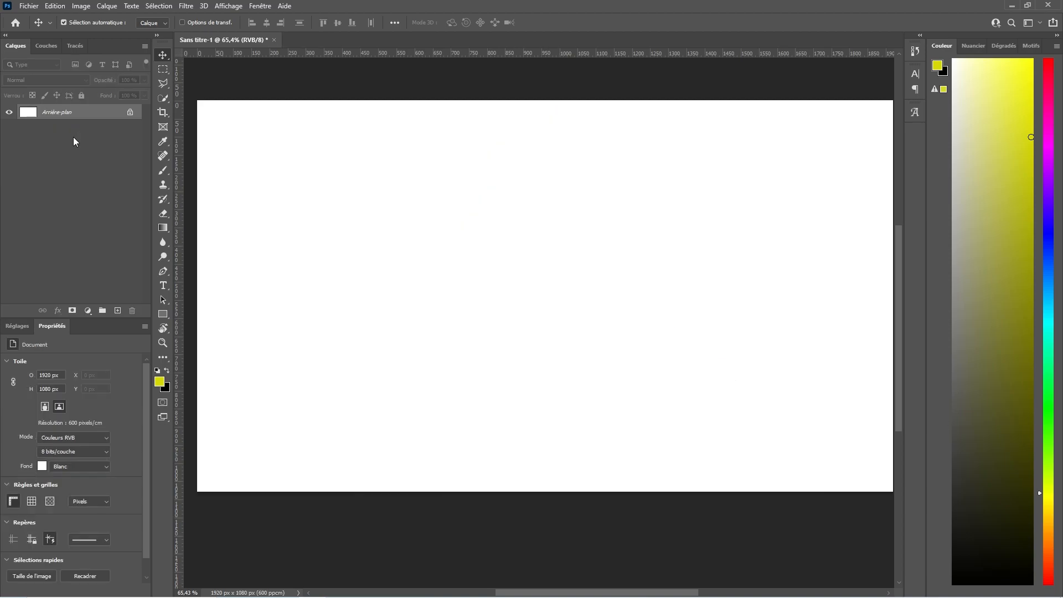
Step: Restore the deleted render tuto layer with its smart filters and rasterize it
key("ctrl+z")
key("ctrl+z")
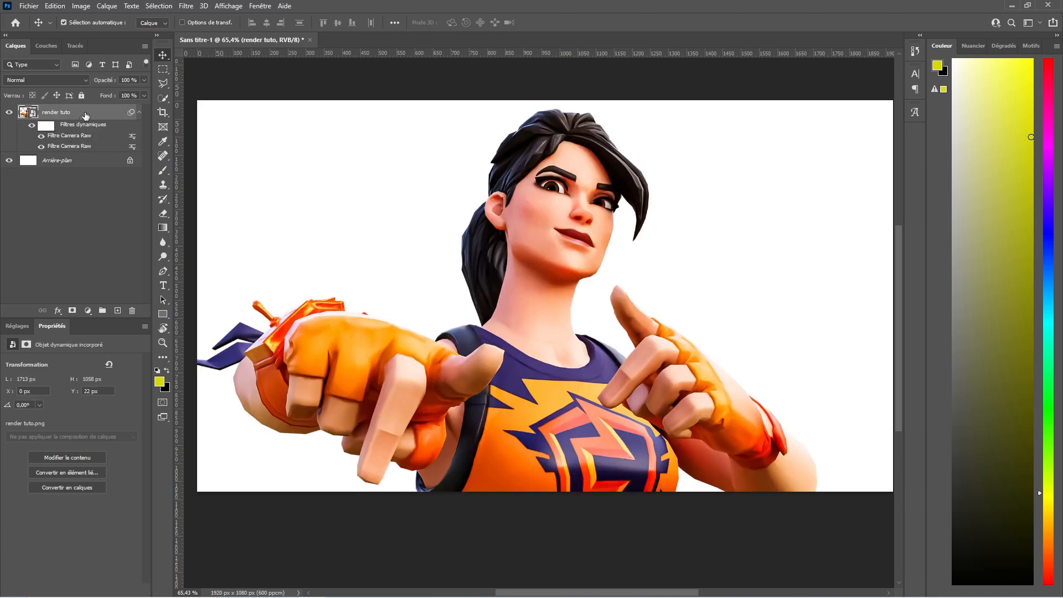
right_click(86, 116)
left_click(119, 300)
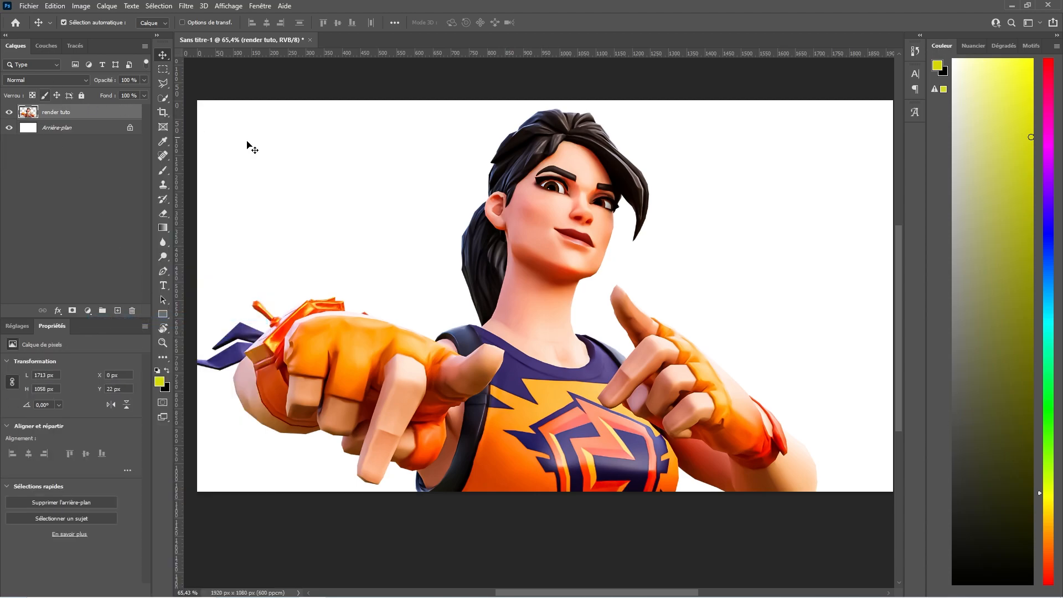
scroll(487, 216, "down", 2, "alt")
scroll(419, 201, "up", 1, "ctrl")
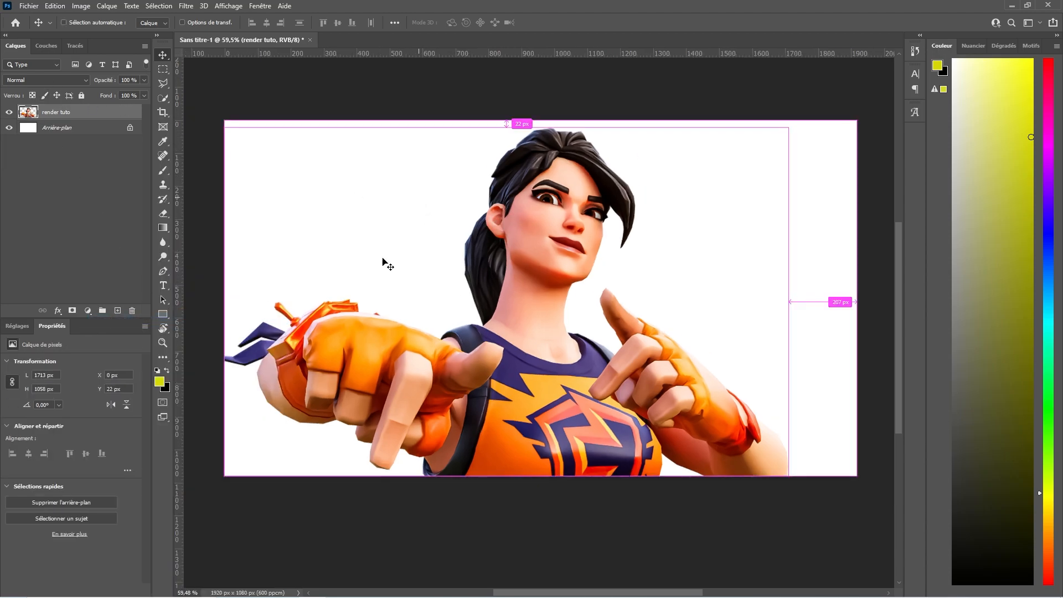
Step: Place the downloaded Fortnite Screenshot 2021.06.08 - 19.48.18.75.png from the browser into the Photoshop document, directly beneath the render tuto layer
left_click(285, 586)
key("ctrl+t")
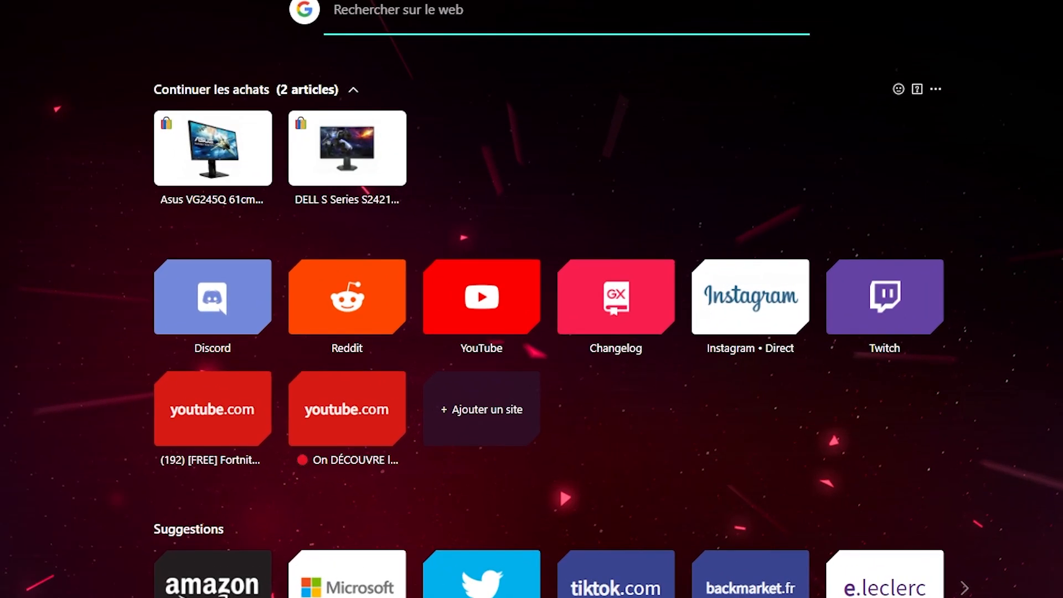
left_click(11, 11)
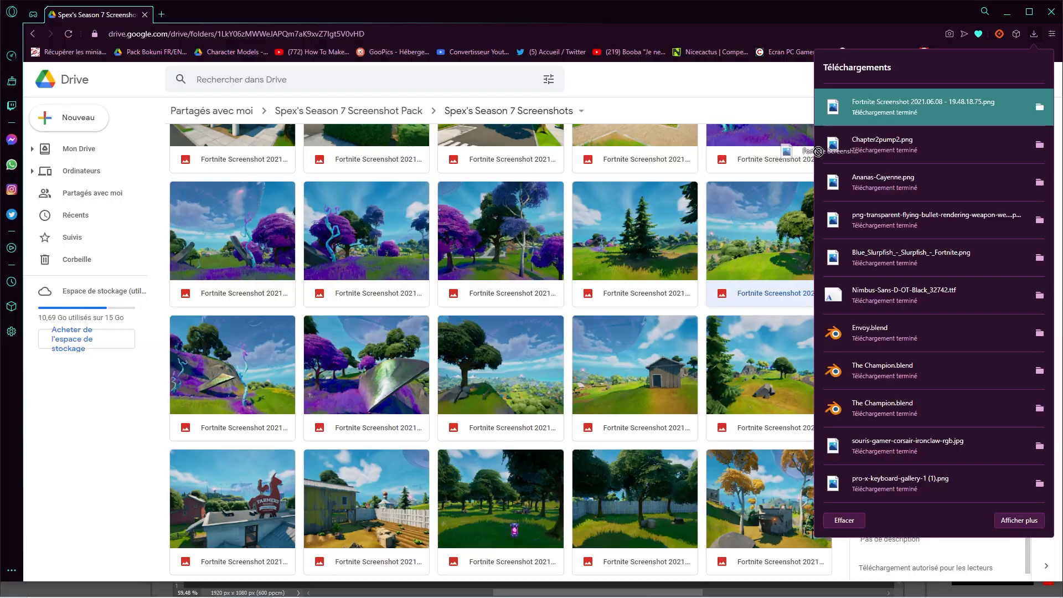
key("alt+Tab")
left_click_drag(818, 151, 567, 287)
left_click_drag(109, 123, 111, 135)
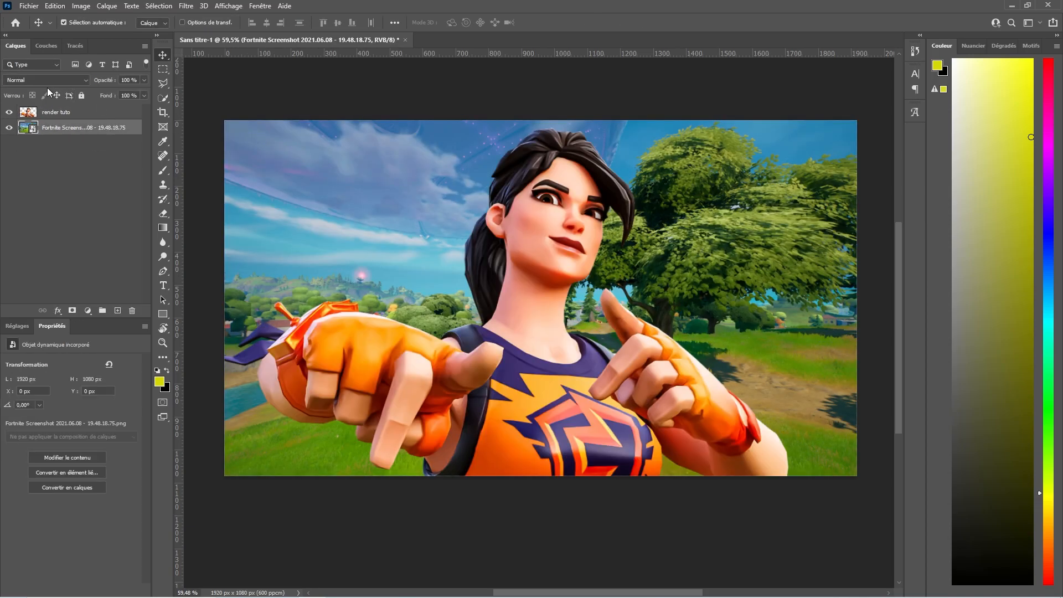
Step: Apply a Camera Raw filter with the Lumineux colour preset to the Fortnite screenshot layer
left_click(186, 6)
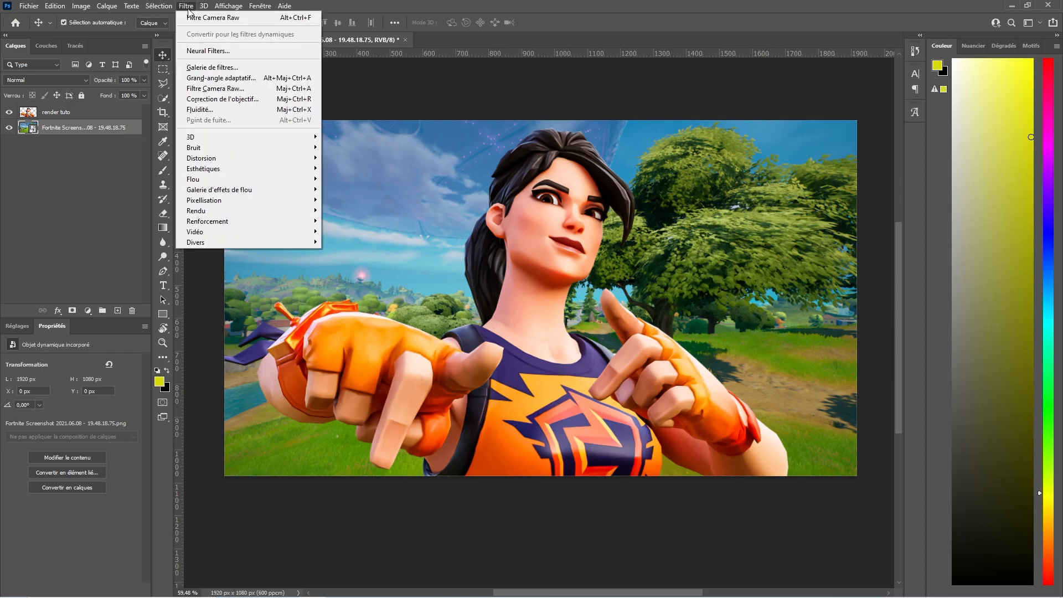
left_click(221, 89)
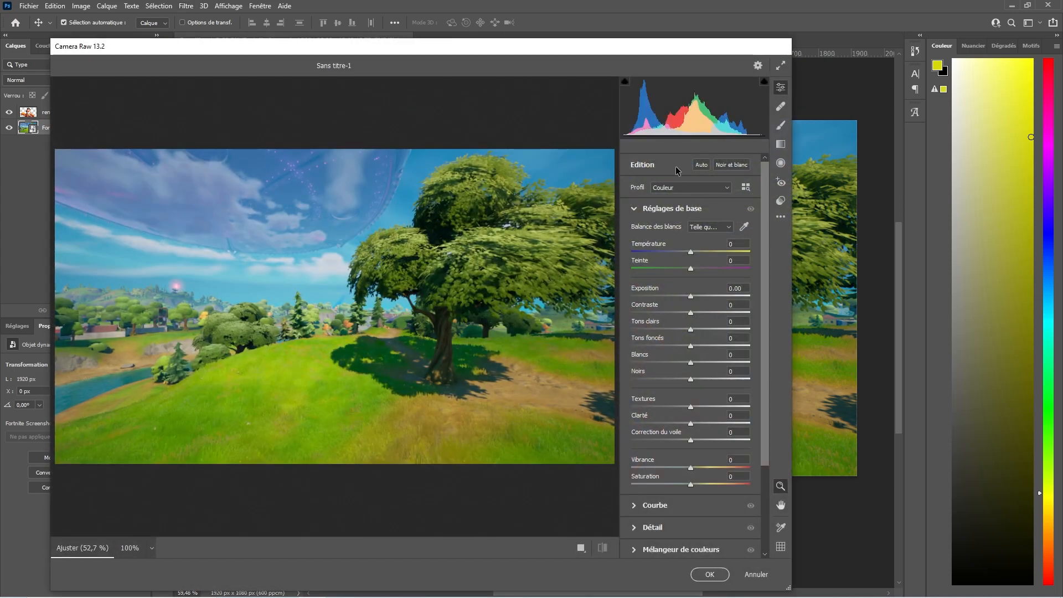
left_click(780, 201)
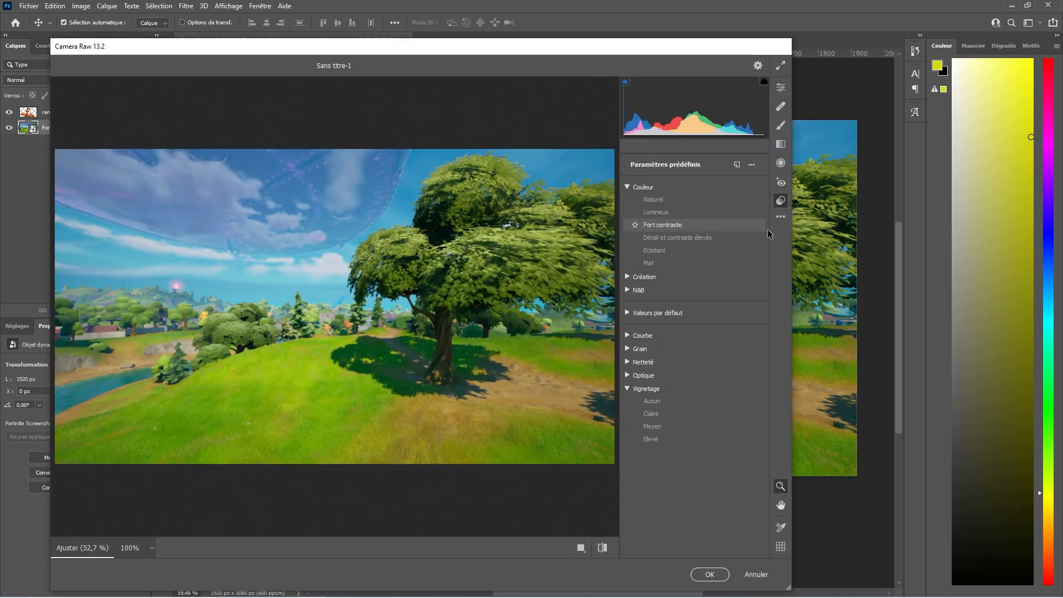
left_click(753, 217)
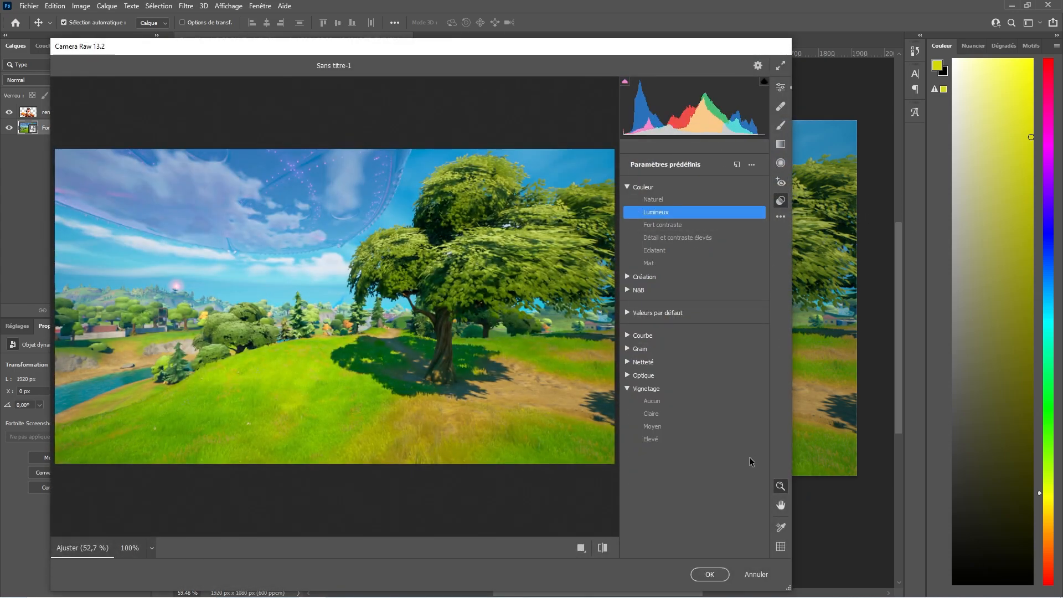
left_click(708, 573)
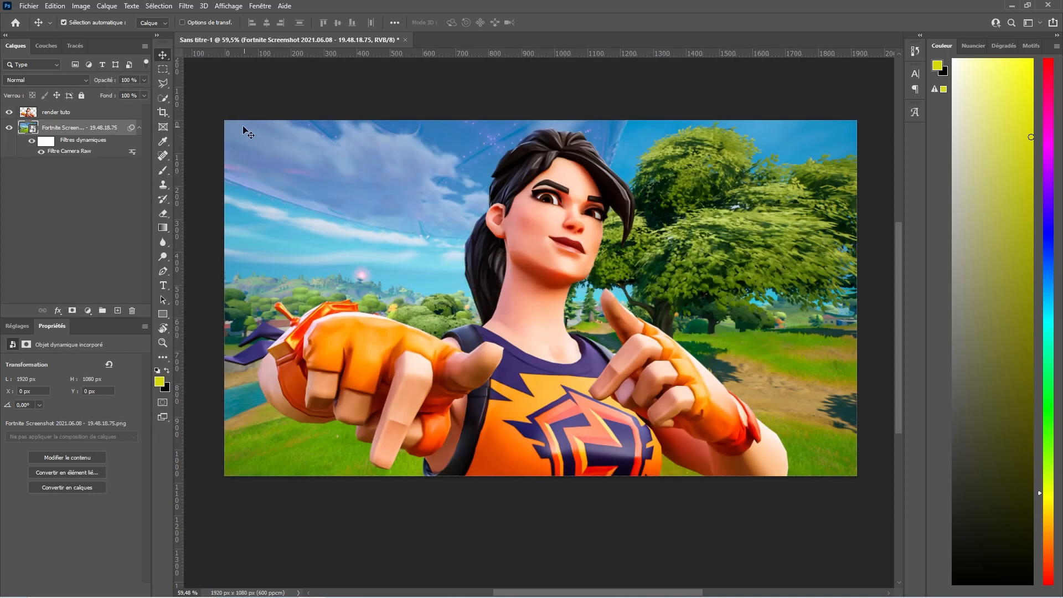
Step: Apply a second Camera Raw filter to the screenshot: Contraste +11, Tons clairs +9, Tons foncés +30, Blancs +6, Noirs +100, Textures +33, Clarté +5, Saturation +17
left_click(186, 6)
left_click(235, 88)
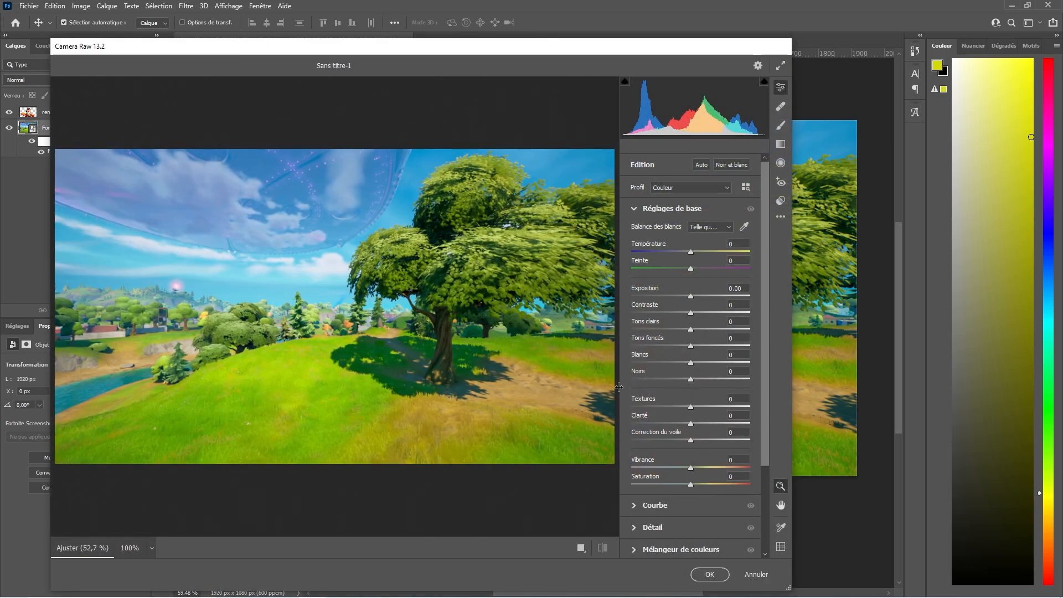
left_click_drag(490, 47, 663, 54)
left_click_drag(862, 483, 872, 483)
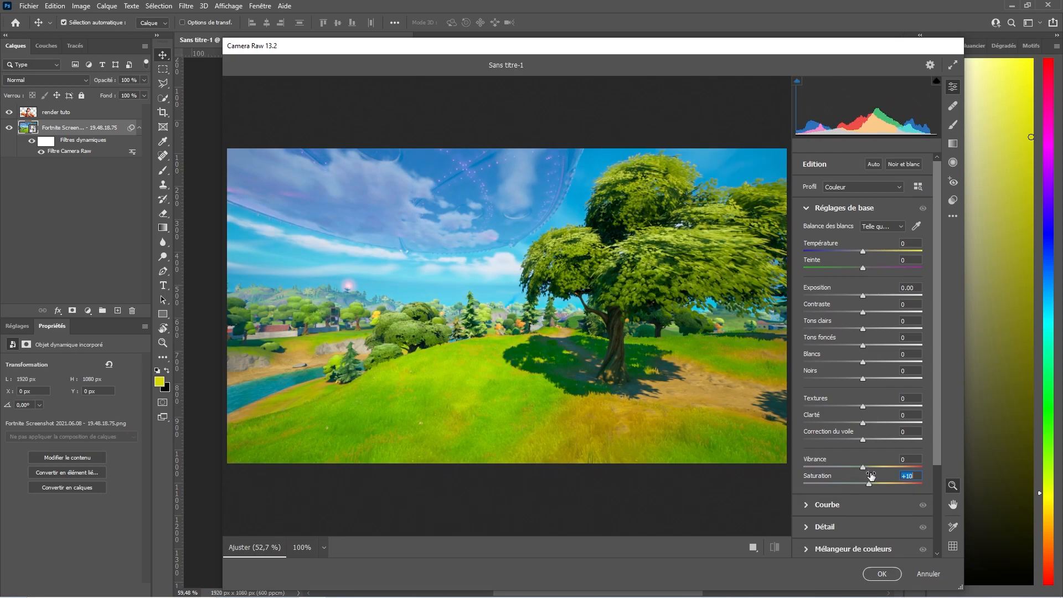
left_click_drag(863, 407, 943, 413)
left_click_drag(865, 379, 944, 383)
left_click_drag(864, 362, 871, 320)
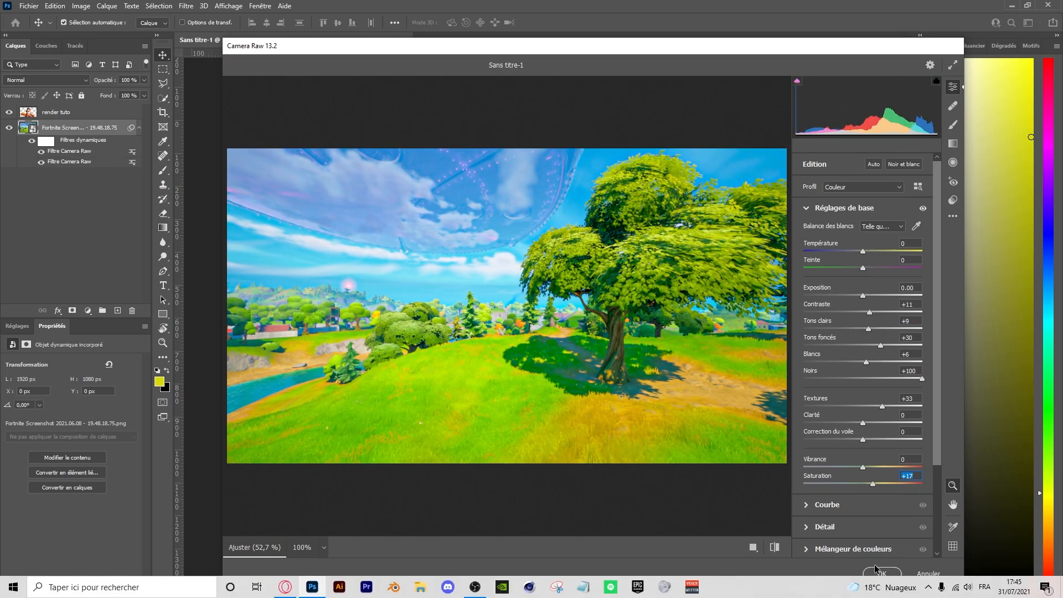
left_click_drag(862, 423, 868, 423)
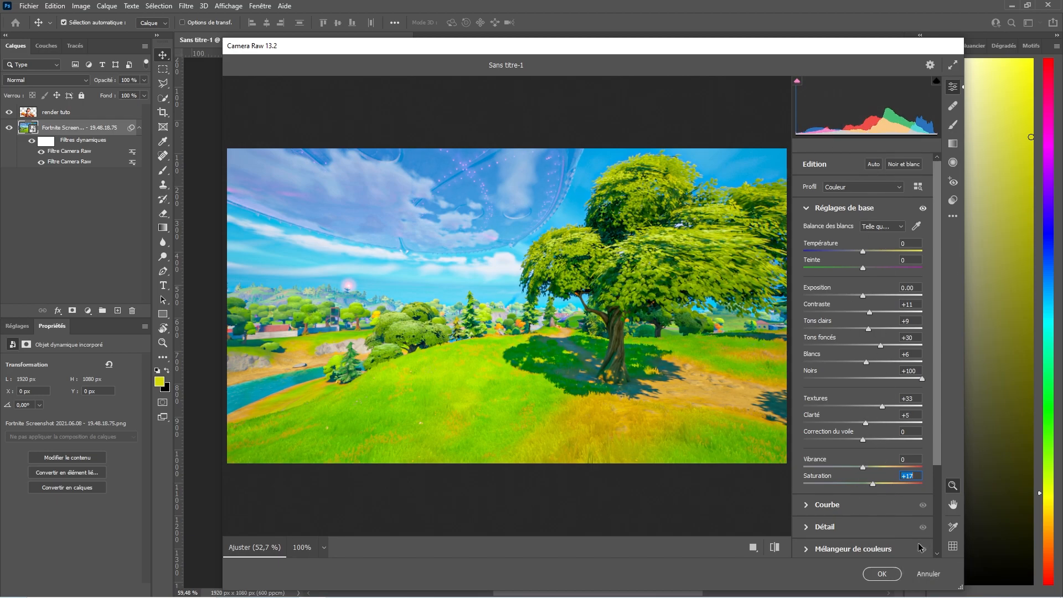
left_click(879, 573)
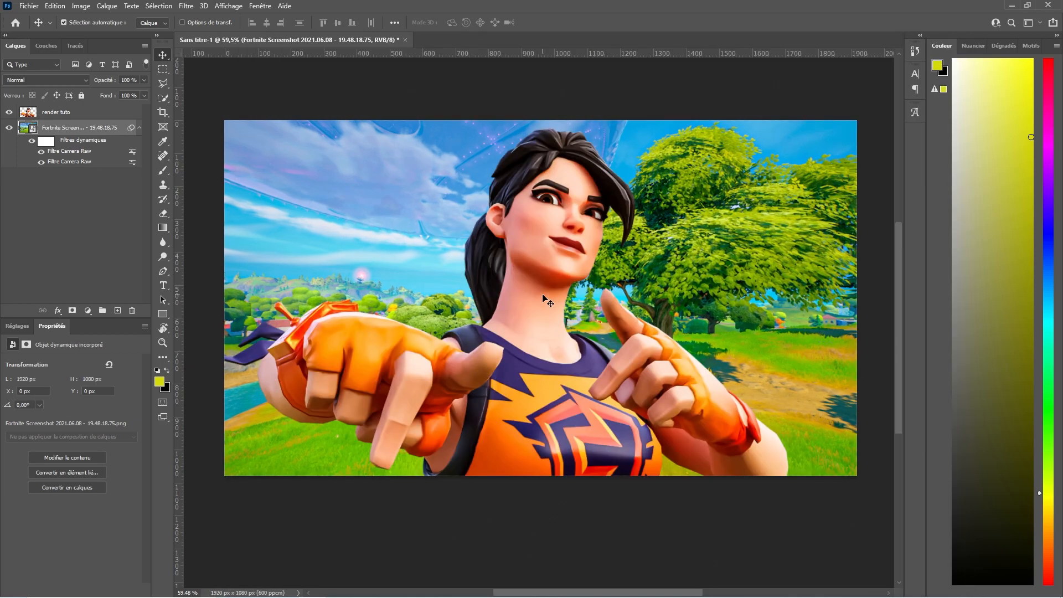
Step: Add an empty layer above the screenshot and ready the Brush tool with a bright sky blue based on a colour sampled from the sky
left_click(118, 310)
left_click(163, 170)
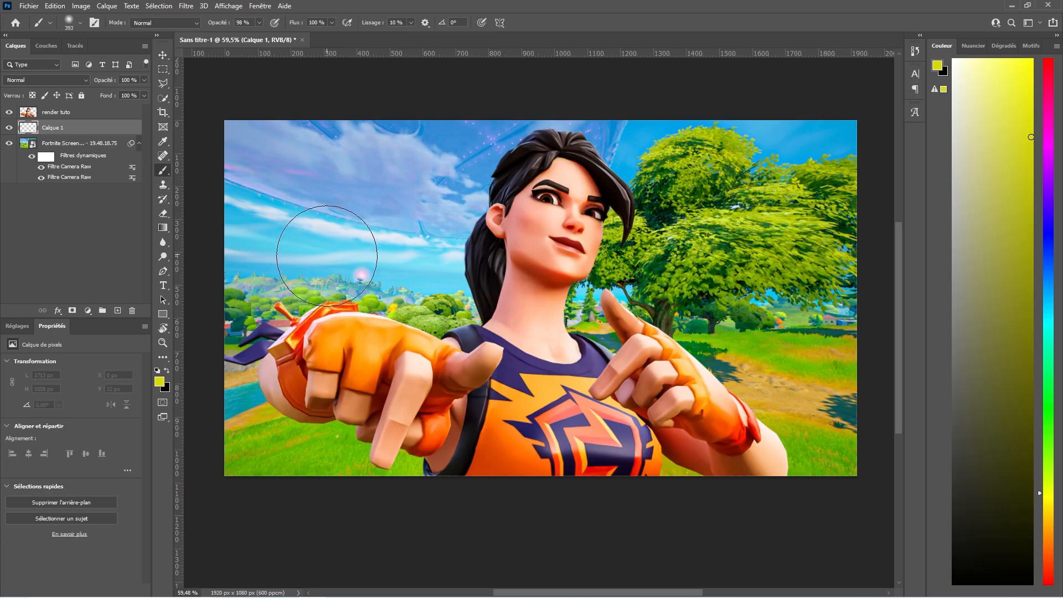
left_click(276, 231, "alt")
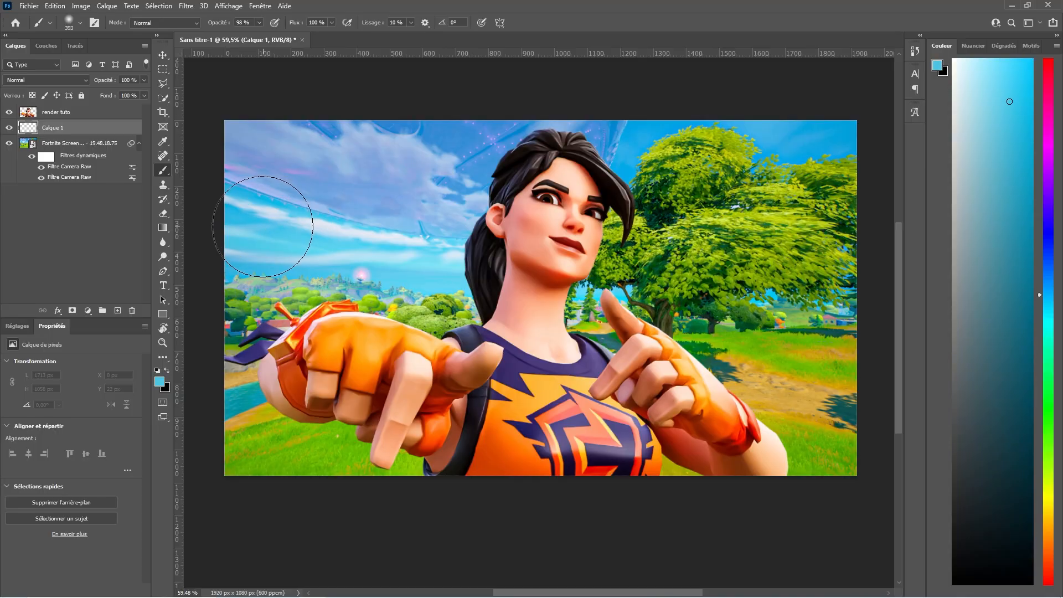
right_click(163, 170)
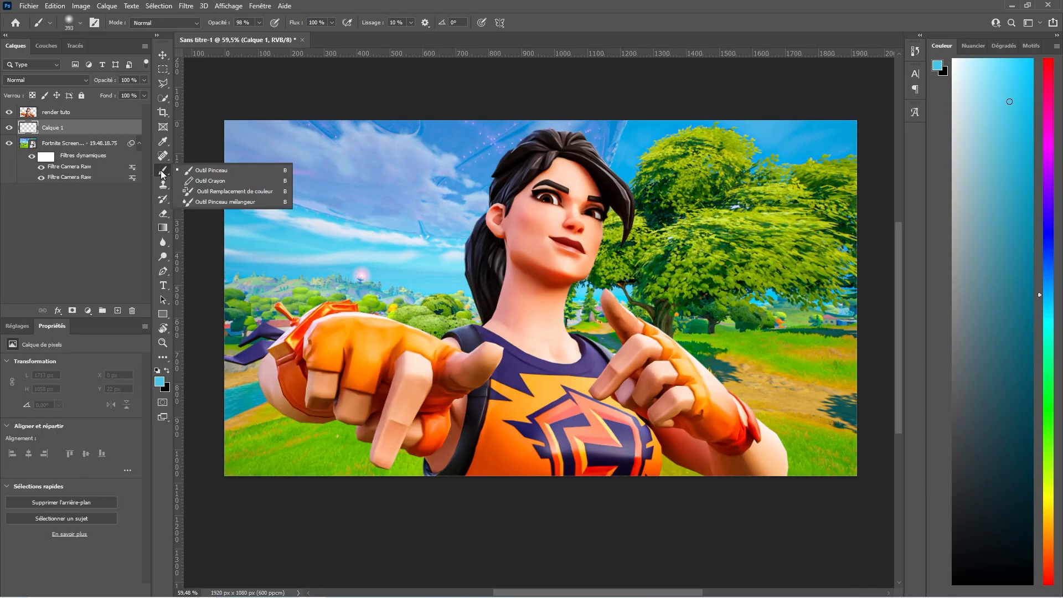
left_click(203, 170)
left_click(160, 381)
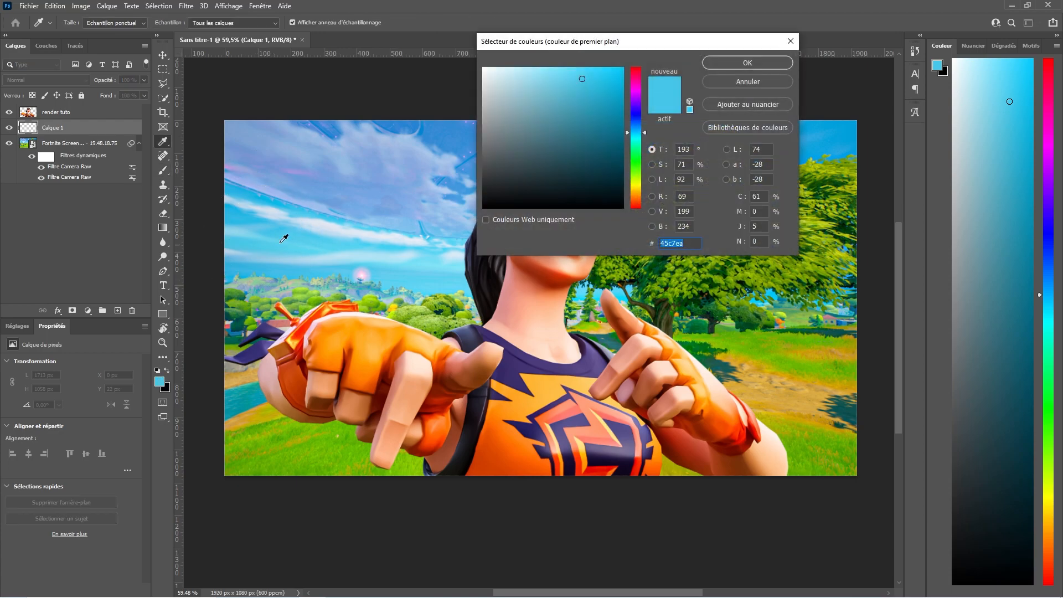
left_click(747, 63)
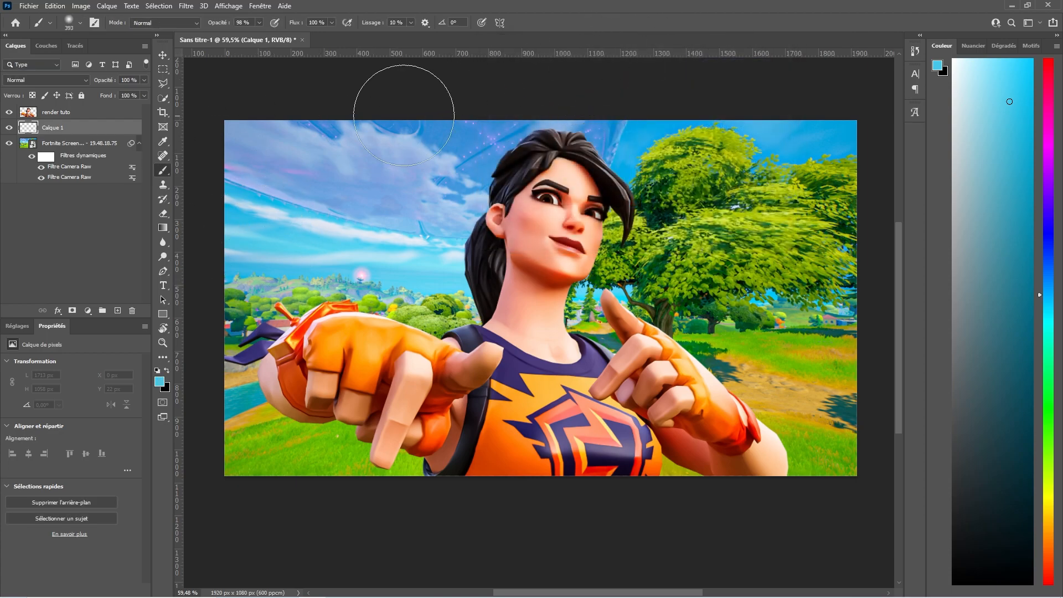
left_click(66, 80)
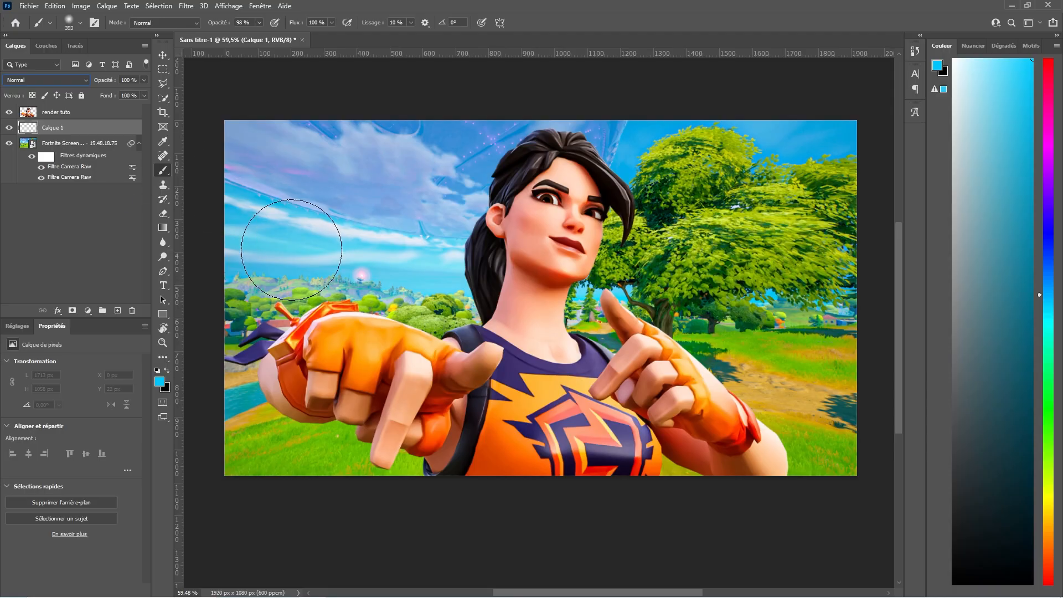
Step: Paint soft blue strokes over the sky beside the character and along the image's upper edge, and reduce the brush size to 91 px
left_click(254, 235)
left_click(330, 248)
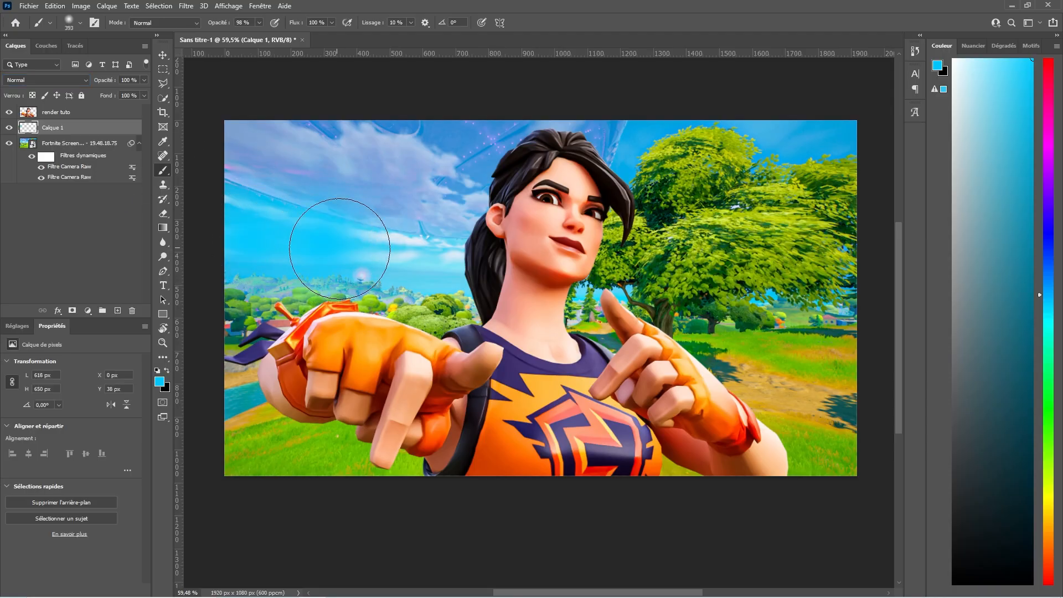
left_click_drag(334, 246, 410, 252)
mouse_move(839, 114)
left_mouse_down()
mouse_move(806, 94)
mouse_move(780, 98)
mouse_move(808, 95)
mouse_move(733, 88)
left_mouse_up()
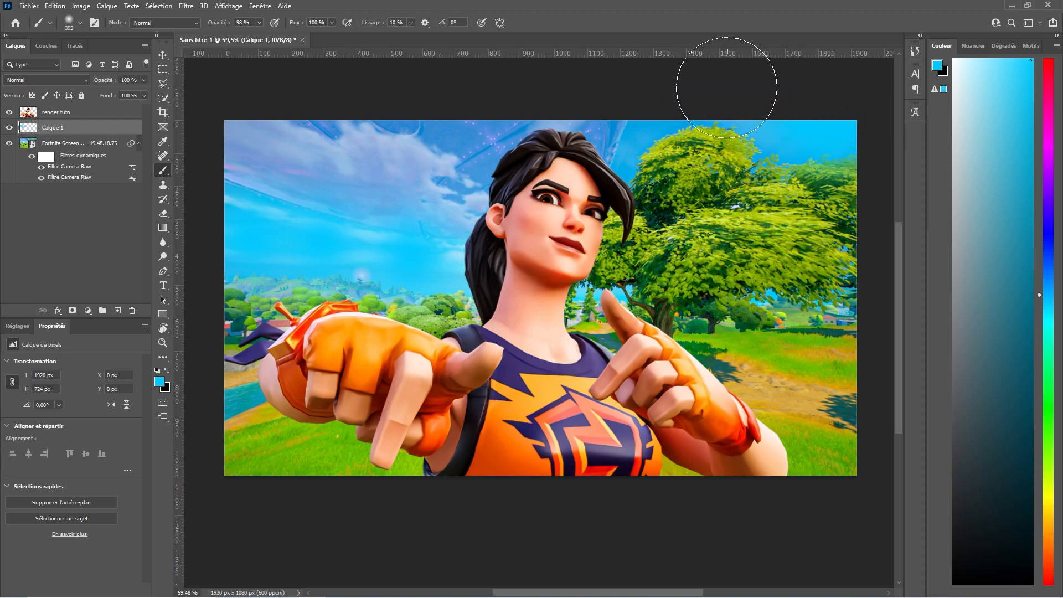
mouse_move(667, 131)
right_mouse_down("alt")
mouse_move(627, 138)
mouse_move(757, 158)
mouse_move(633, 160)
right_mouse_up("alt")
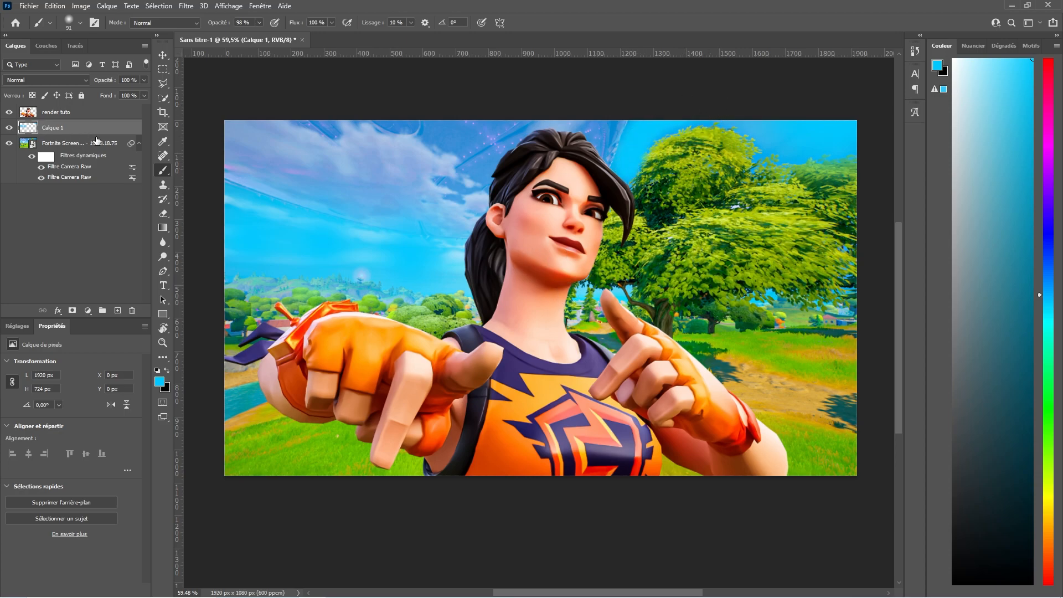
Step: Set the painted layer's blend mode to Superposition, compare it hidden and shown, and clip it to the screenshot layer
left_click(45, 79)
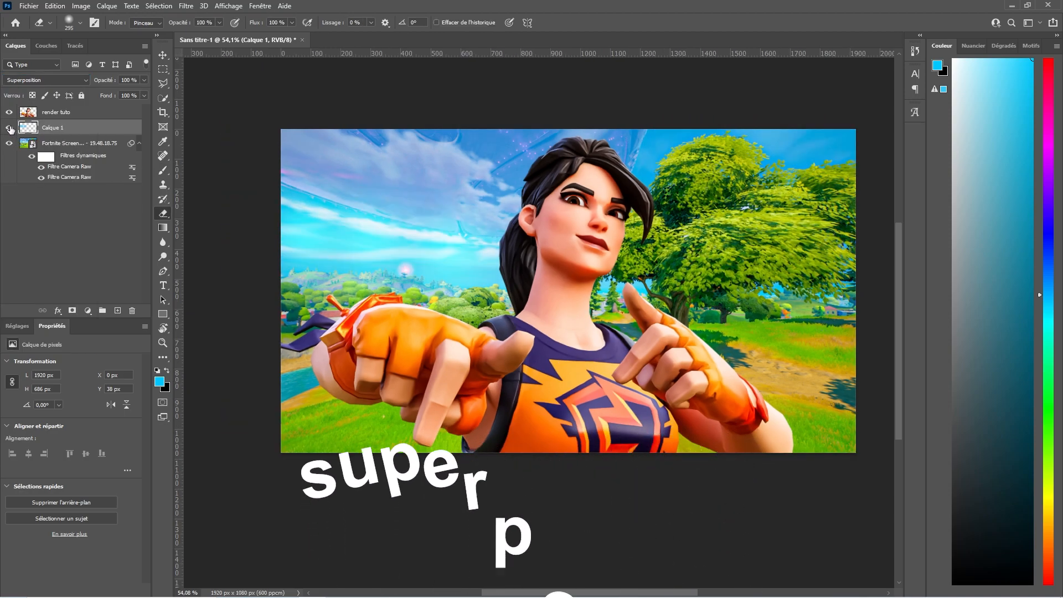
left_click(9, 127)
left_click(10, 128)
right_click(99, 128)
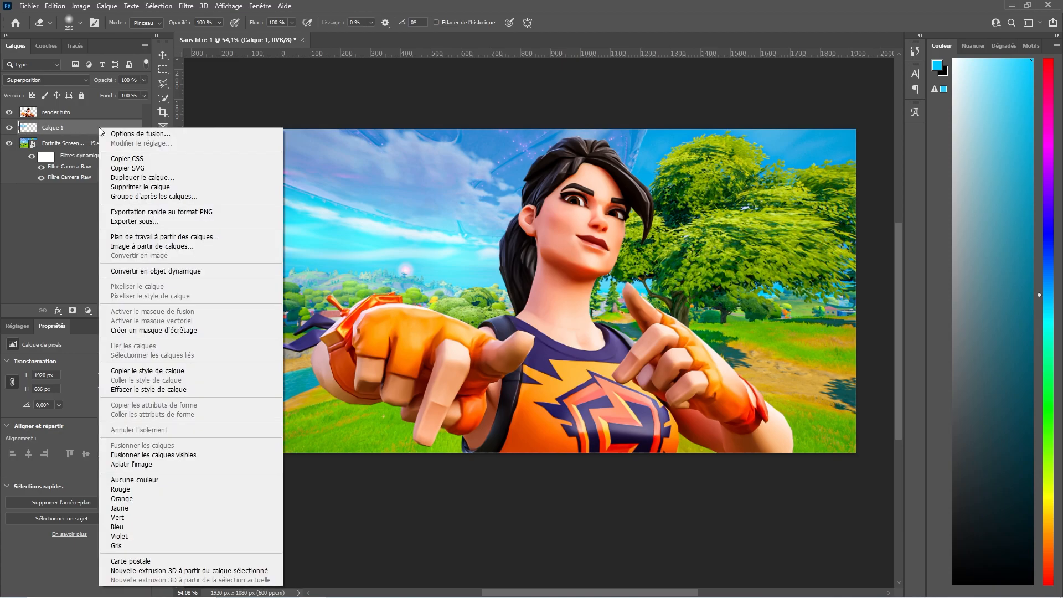
left_click(178, 334)
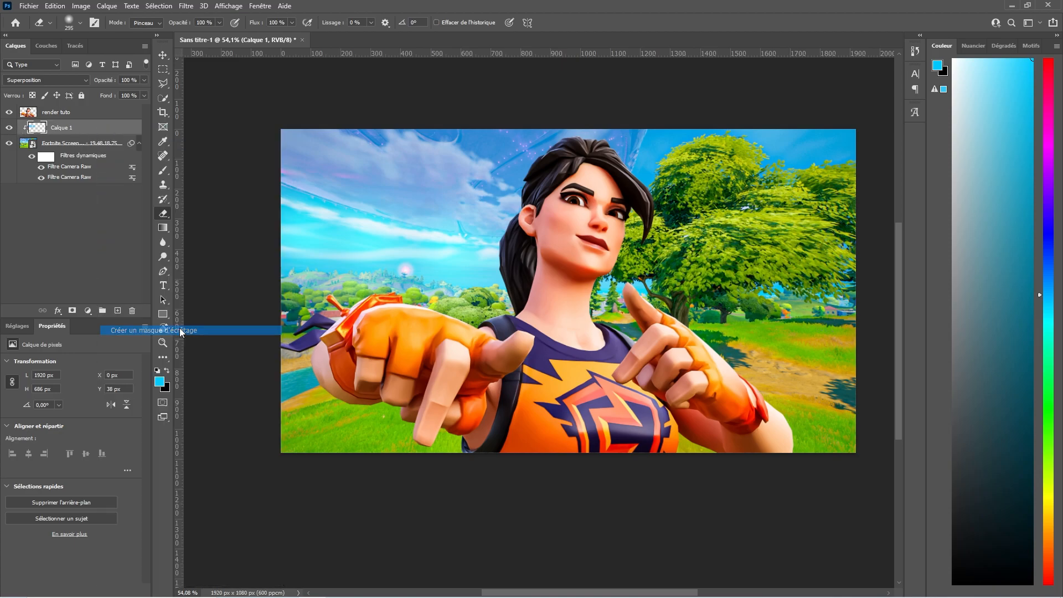
Step: Open Flou de profondeur de champ on the Fortnite screenshot layer and set the central pin's blur to 7 px
key("v")
left_click(87, 113)
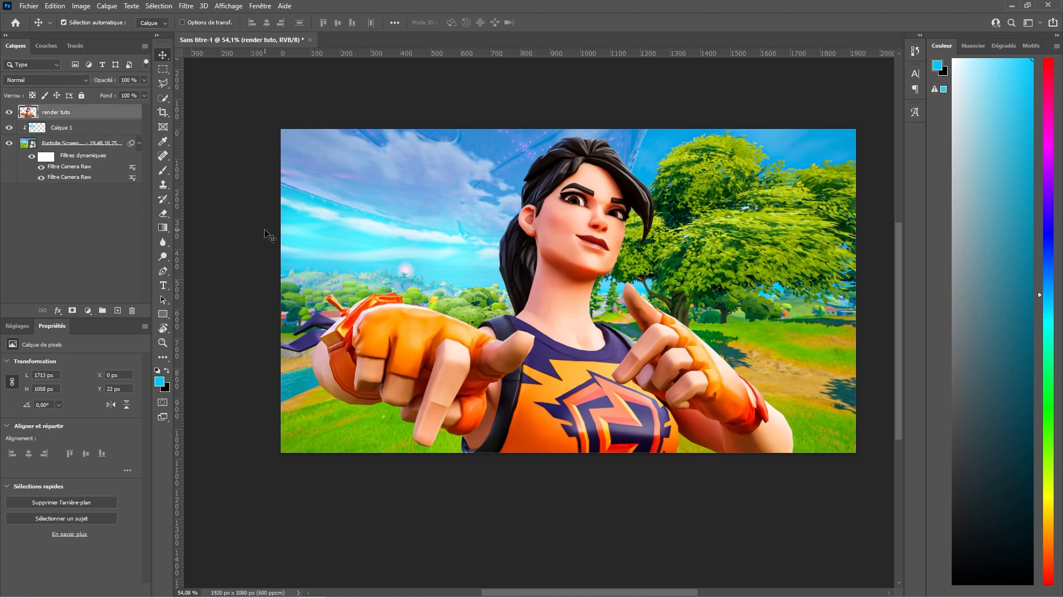
left_click(83, 143)
left_click(186, 5)
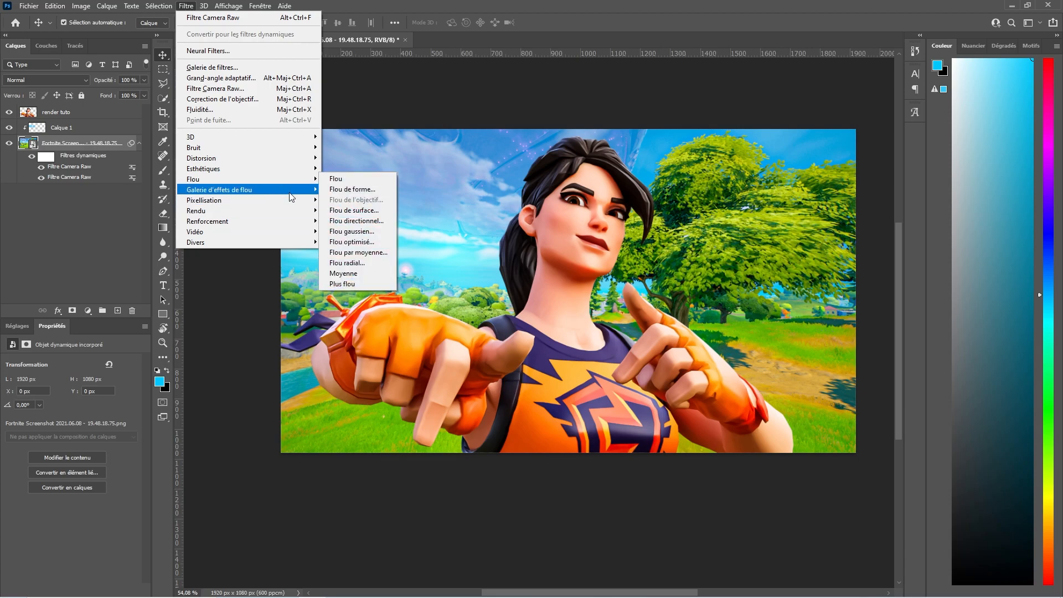
mouse_move(250, 193)
left_click(365, 192)
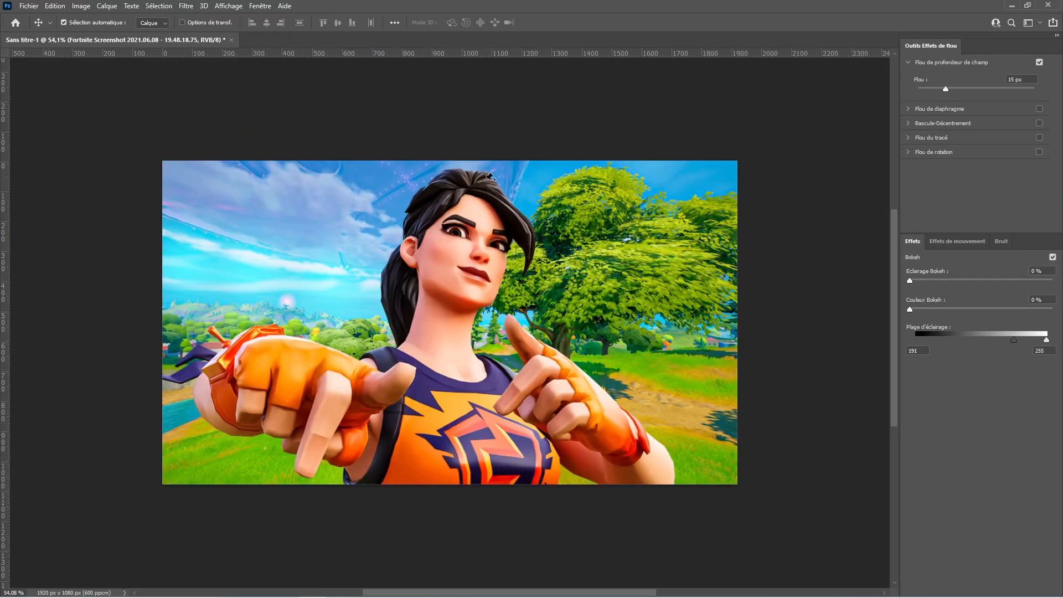
left_click(932, 88)
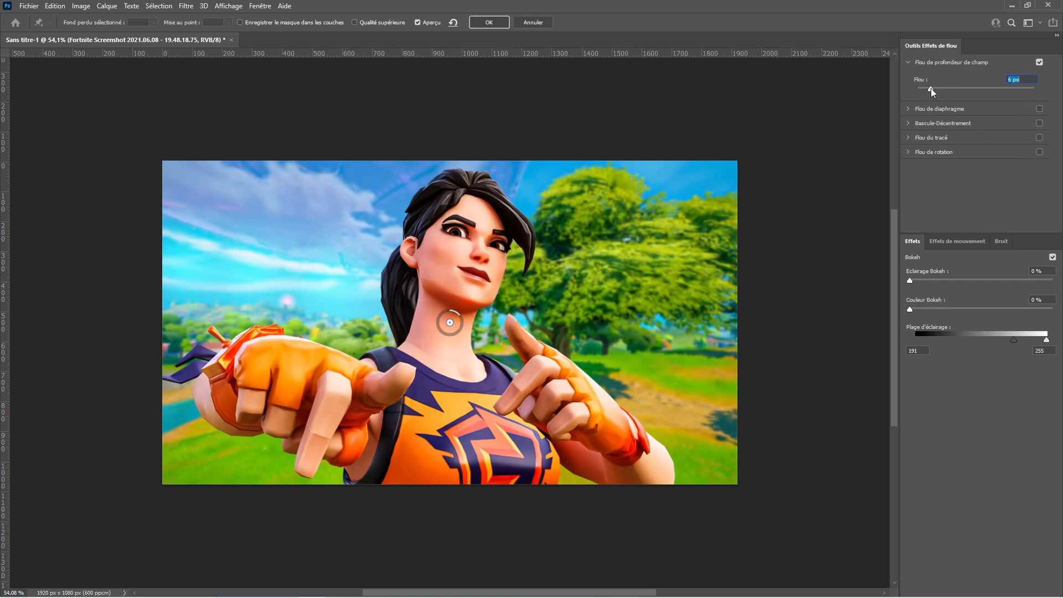
left_click(927, 89)
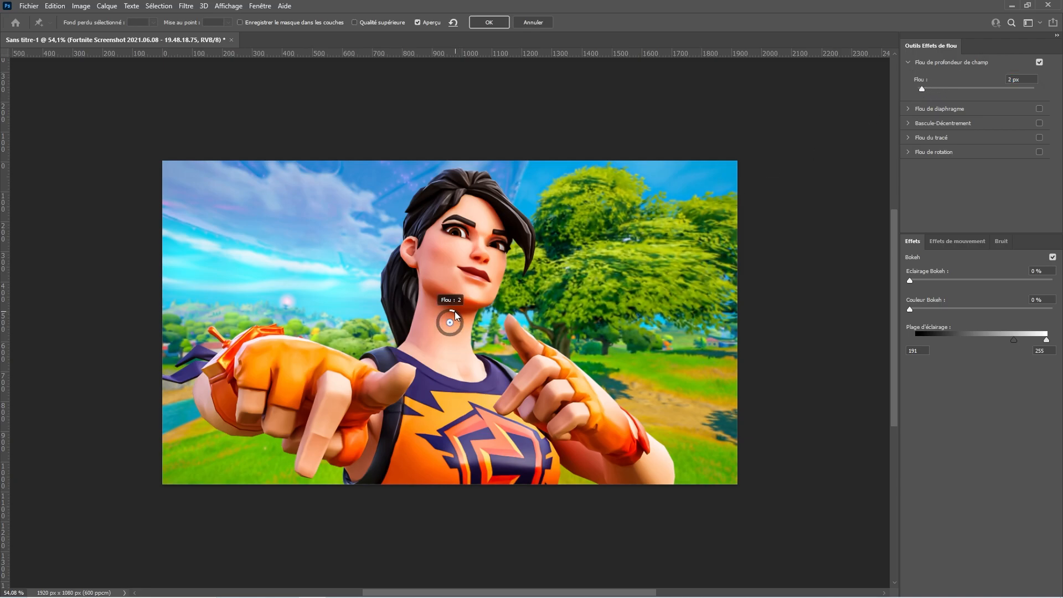
left_click_drag(453, 310, 460, 317)
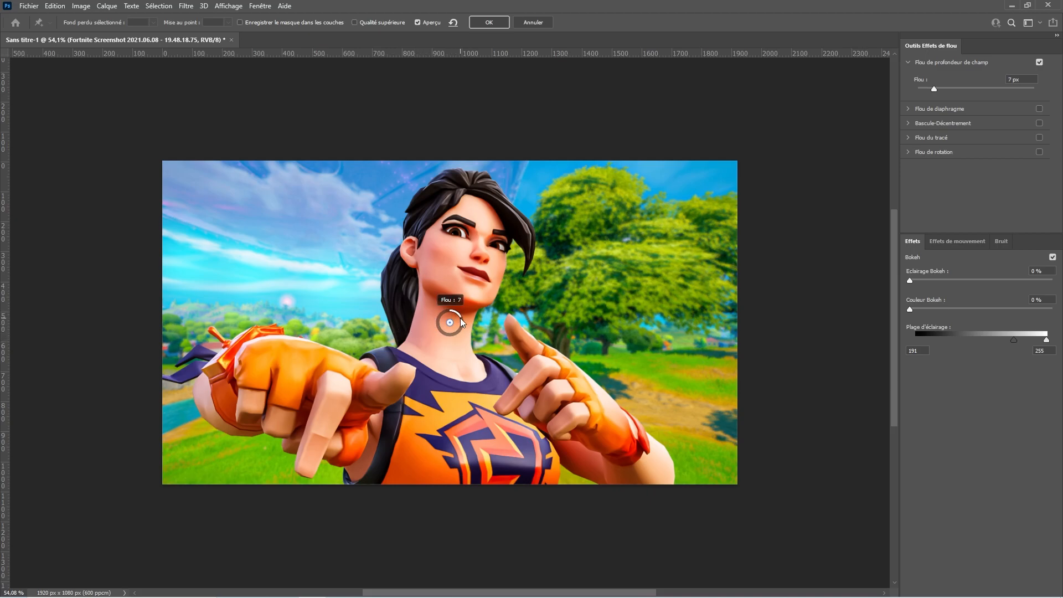
Step: Add blur pins of 3 px in the lower-left grass and 2 px in the lower-right grass, and check the existing pins
left_click(200, 454)
left_click_drag(207, 461, 211, 446)
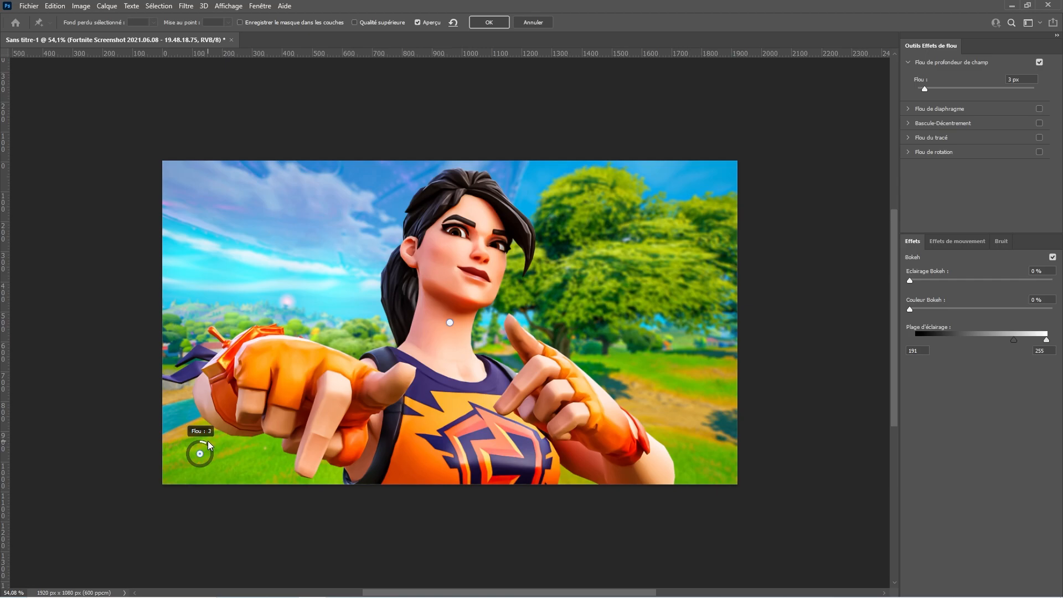
left_click(689, 449)
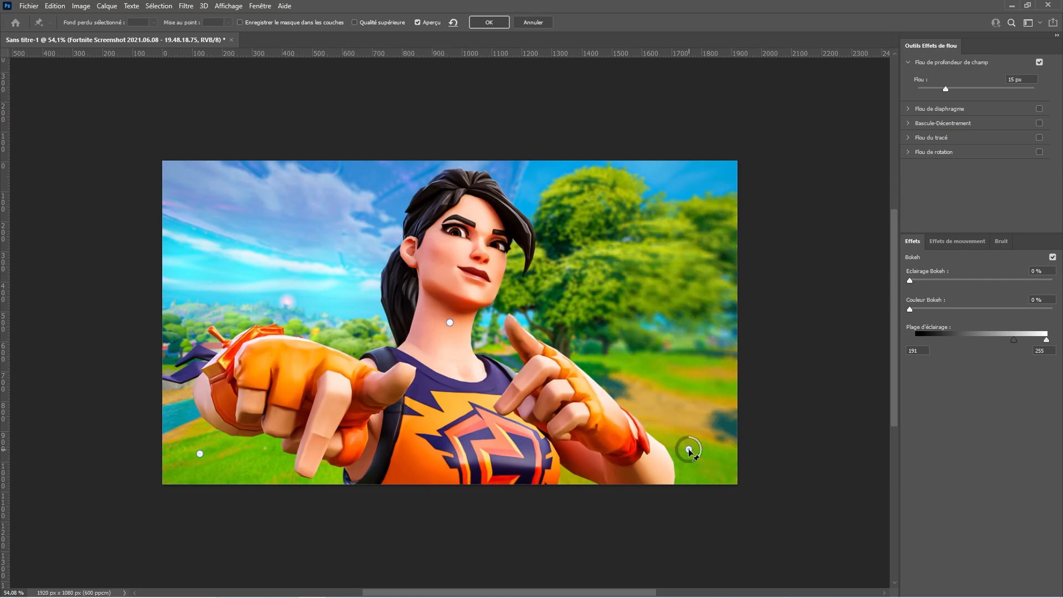
left_click_drag(700, 449, 695, 439)
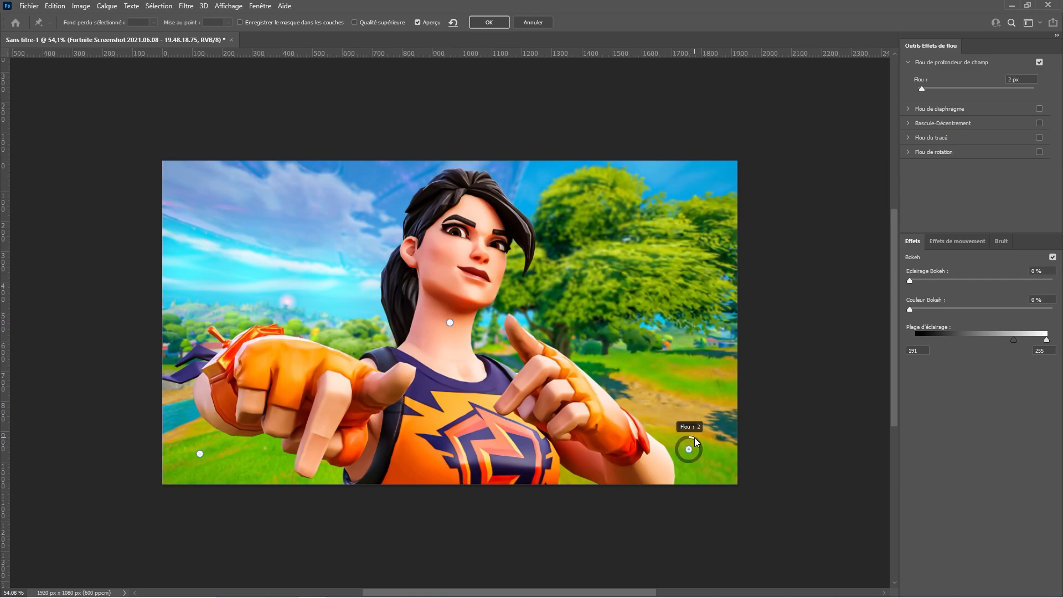
left_click(200, 453)
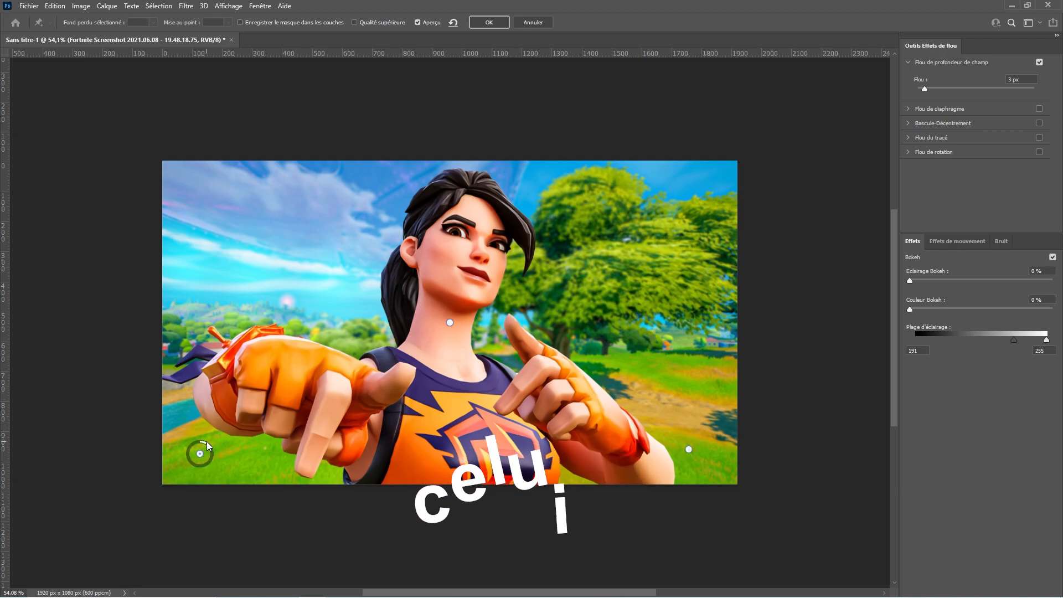
left_click(450, 324)
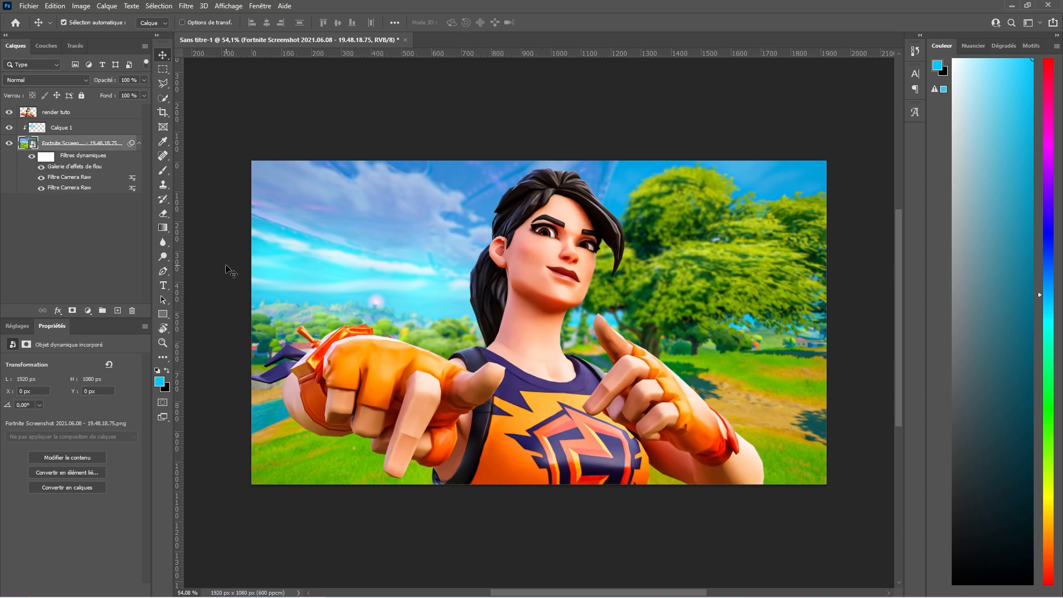
Step: Compare the thumbnail's Champion League card with the original Arena group in Qfn X Stabz 2.psd
scroll(500, 301, "up", 1, "alt")
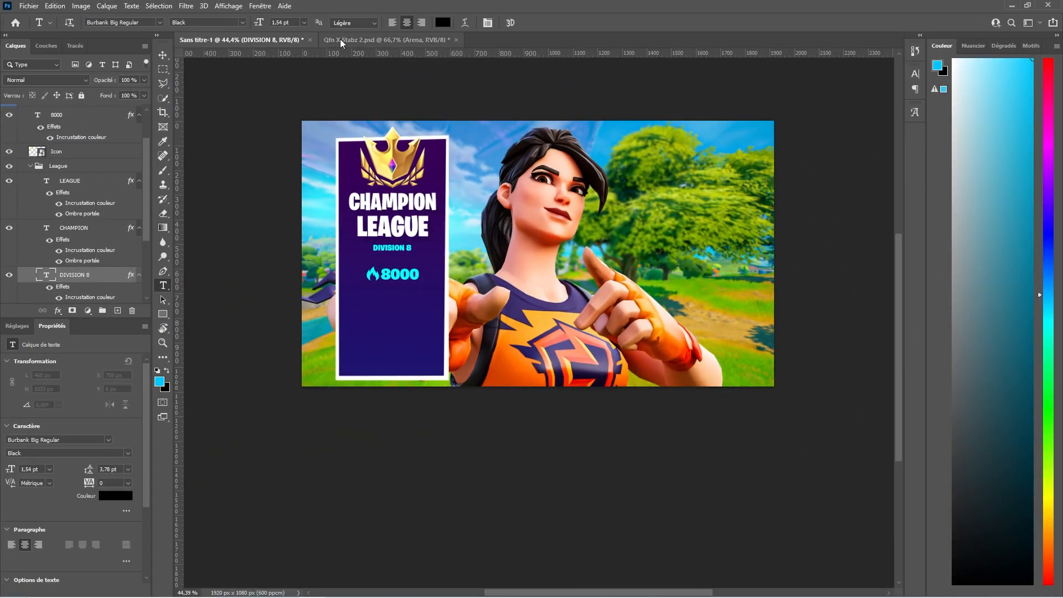
left_click(345, 40)
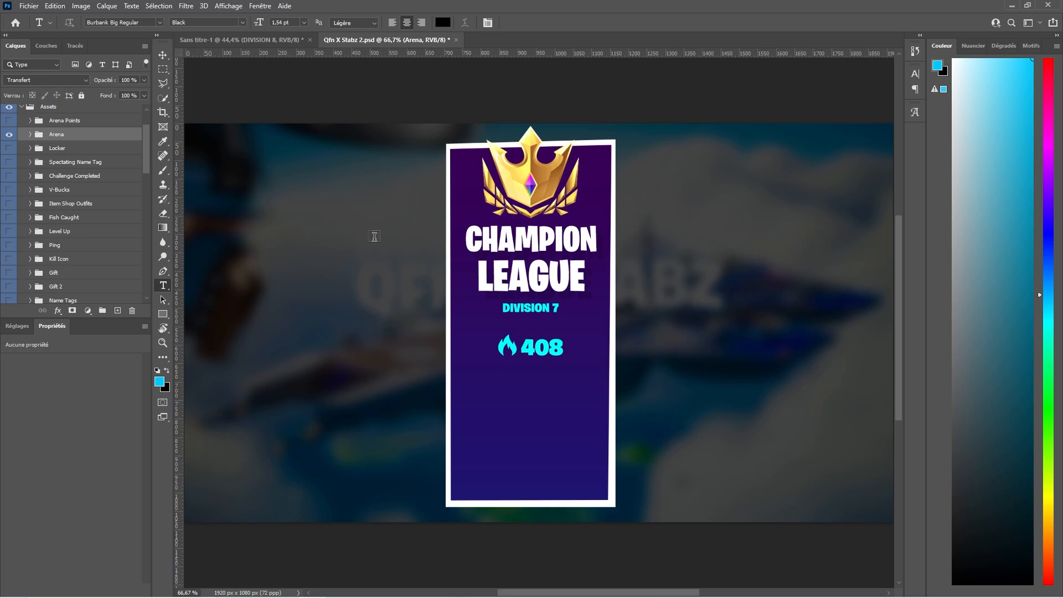
left_click(221, 40)
Step: Set the CHAMPION text's Ombre portée distance to 7 px and check the LEAGUE text's Ombre portée settings
scroll(389, 205, "up", 2, "alt")
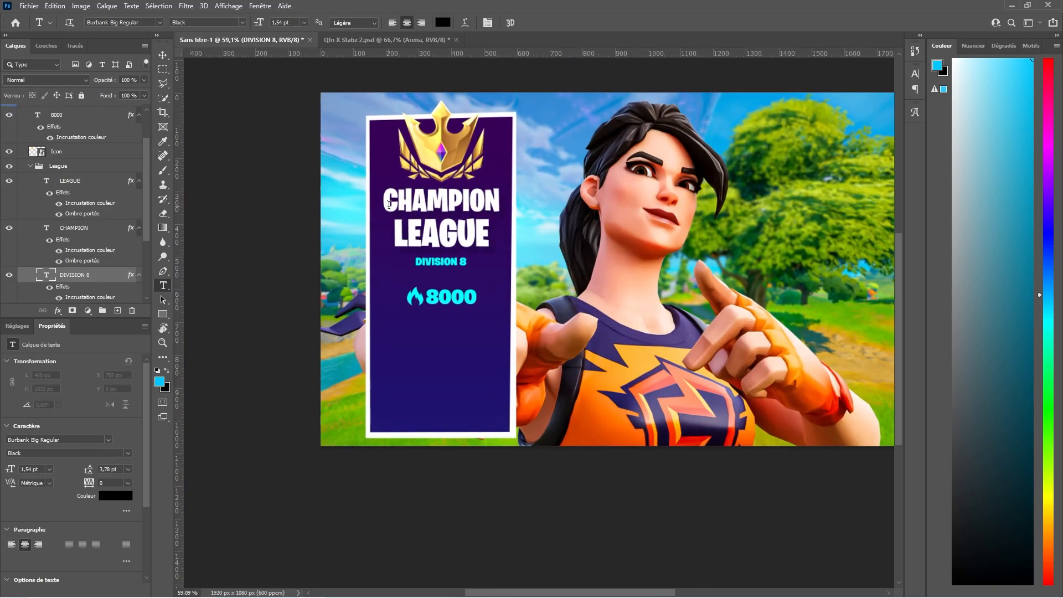
scroll(77, 256, "down", 1)
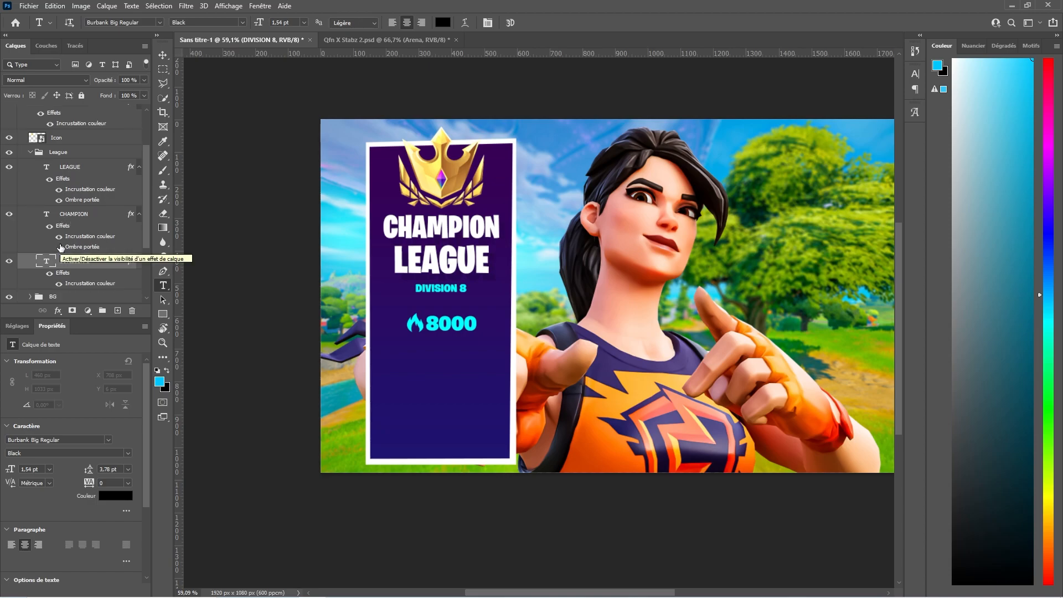
double_click(82, 247)
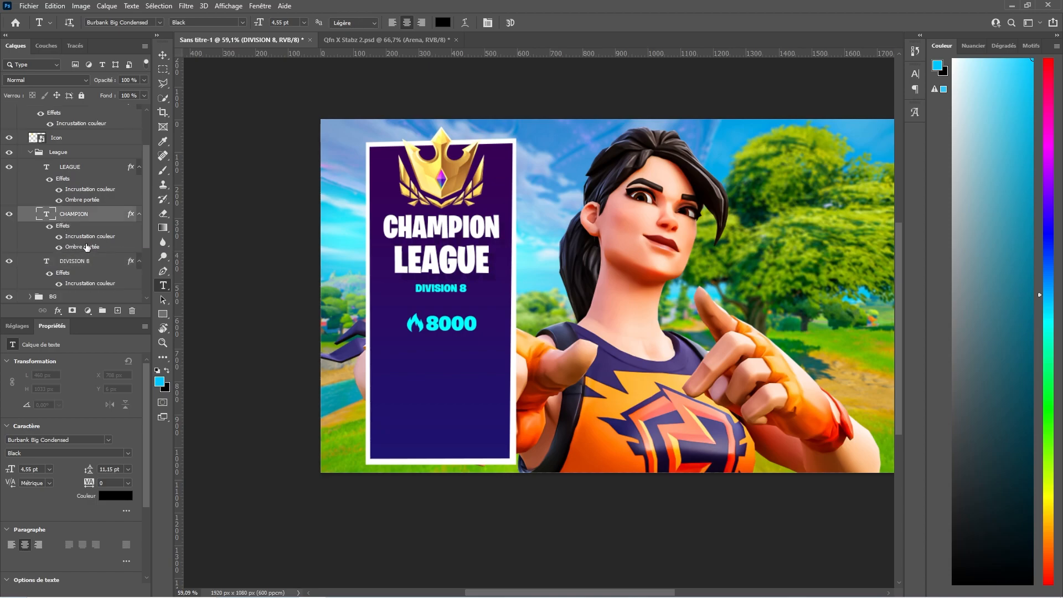
left_click_drag(342, 37, 678, 68)
left_click_drag(638, 161, 627, 161)
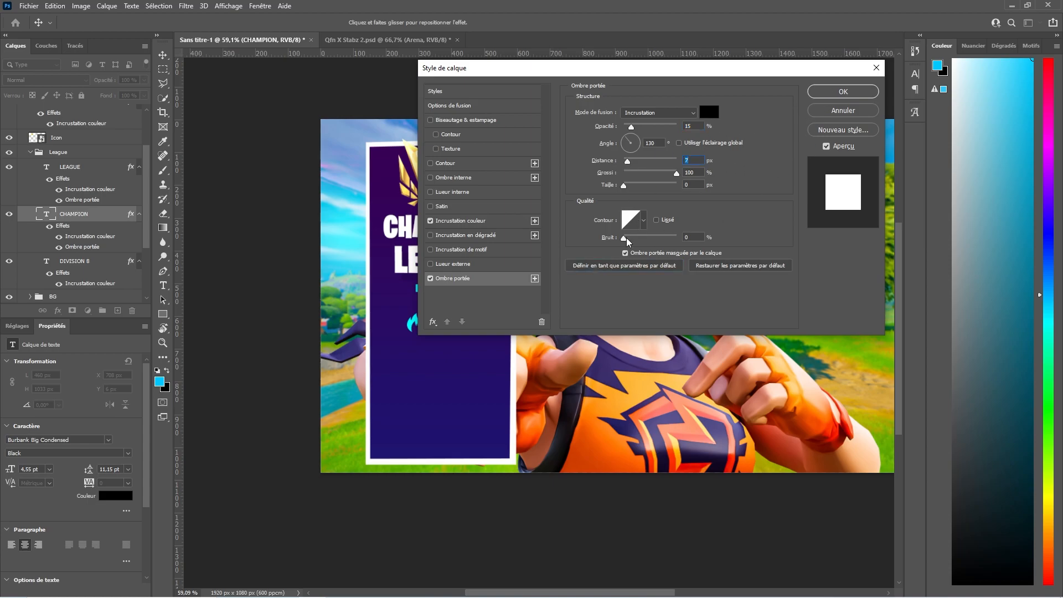
left_click(843, 91)
double_click(82, 199)
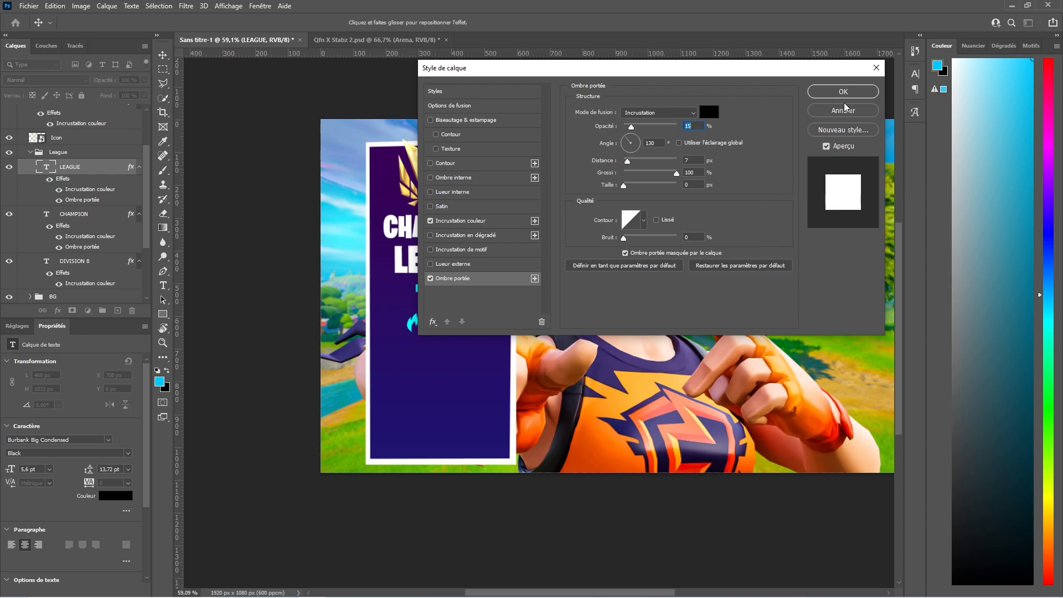
left_click(856, 91)
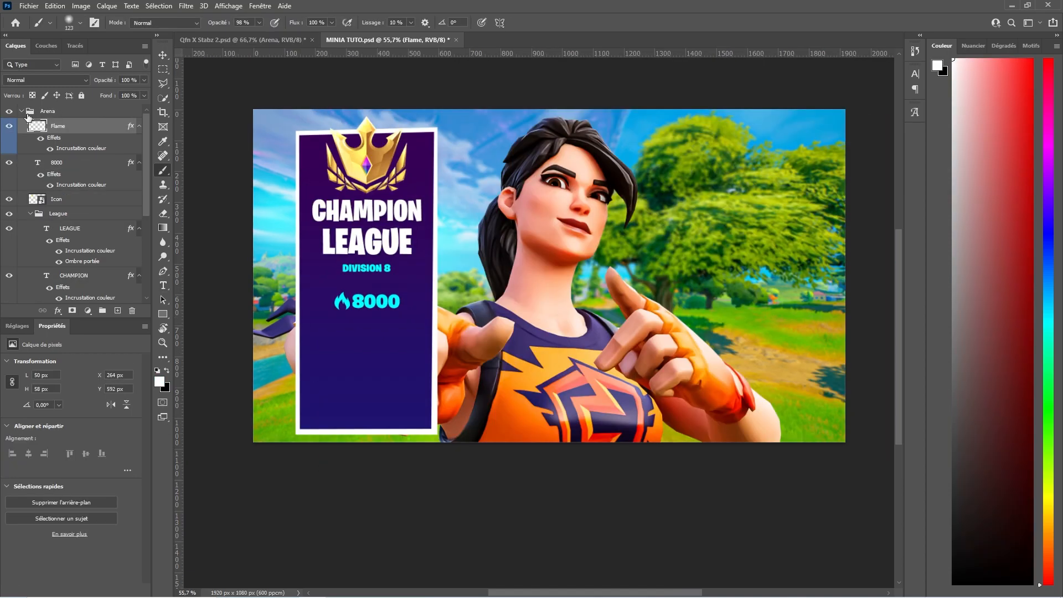
Step: Keep a hidden duplicate of the Arena group at the bottom of the layer stack and merge the original group into one layer
left_click(21, 111)
left_click(56, 111)
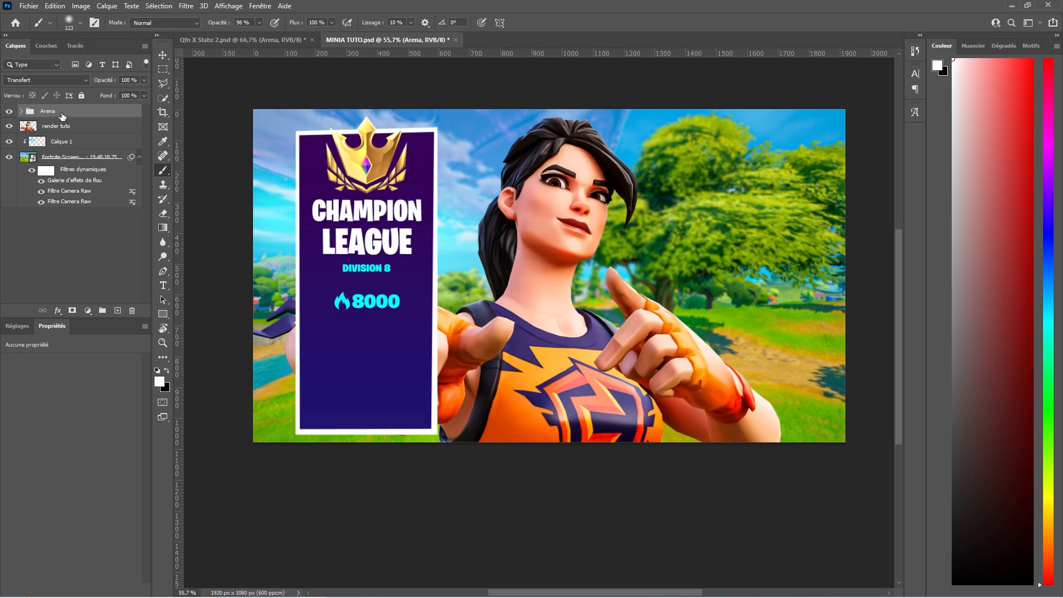
key("ctrl+j")
left_click_drag(67, 115, 83, 227)
left_click(10, 215)
left_click(48, 112)
key("ctrl+e")
Step: Enlarge and widen the merged Arena card with a free transform, and distort its corners so it recedes in perspective
key("ctrl+t")
left_click_drag(373, 135, 338, 142)
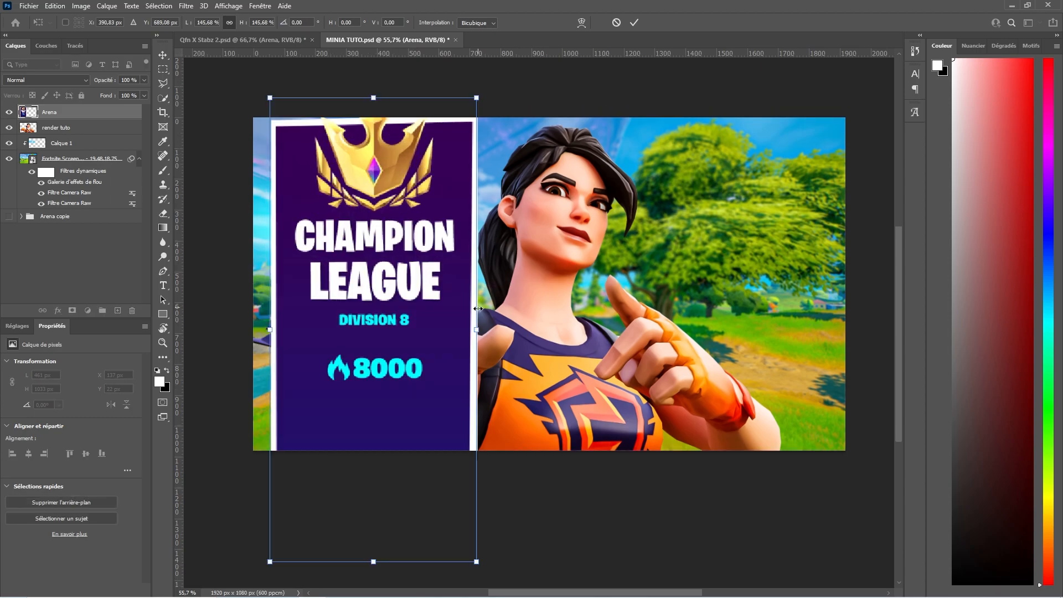
left_click_drag(477, 308, 523, 308)
mouse_move(446, 186)
left_mouse_down()
mouse_move(429, 224)
mouse_move(439, 191)
left_mouse_up()
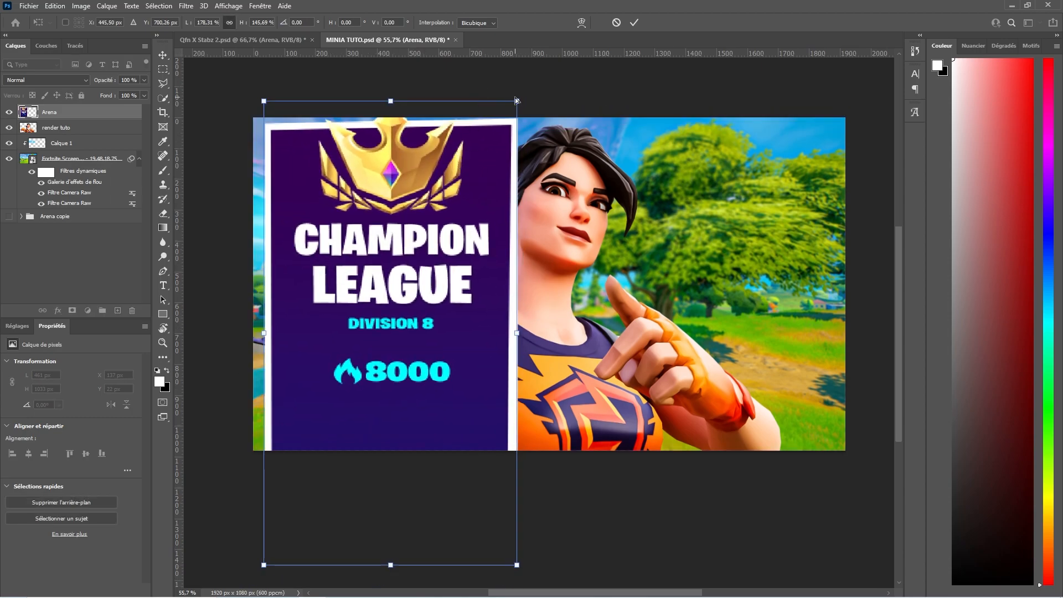
left_click_drag(518, 102, 471, 128, "ctrl")
left_click_drag(516, 563, 488, 521, "ctrl")
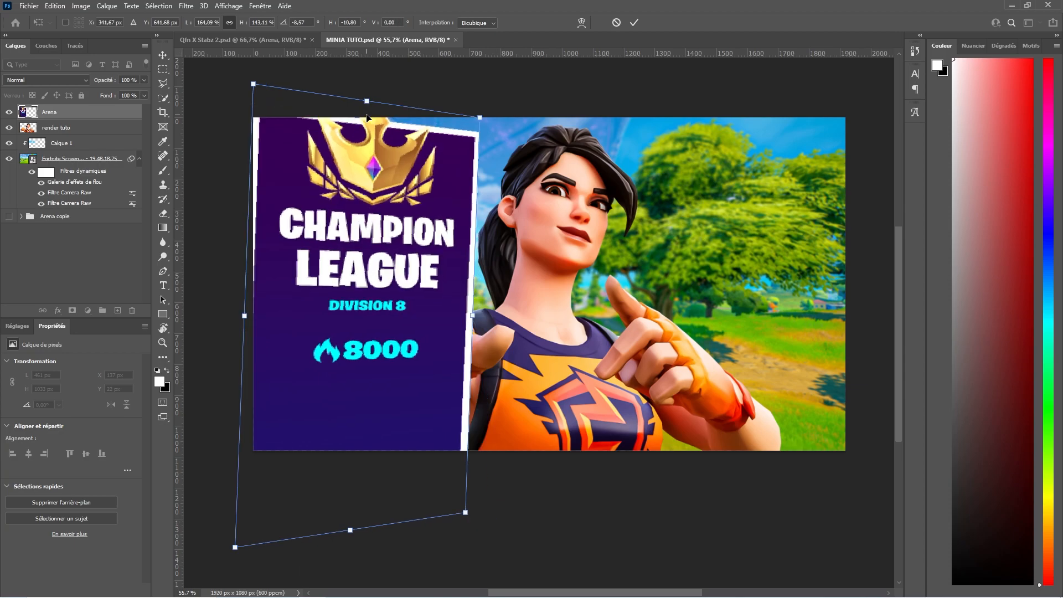
key("Return")
key("b")
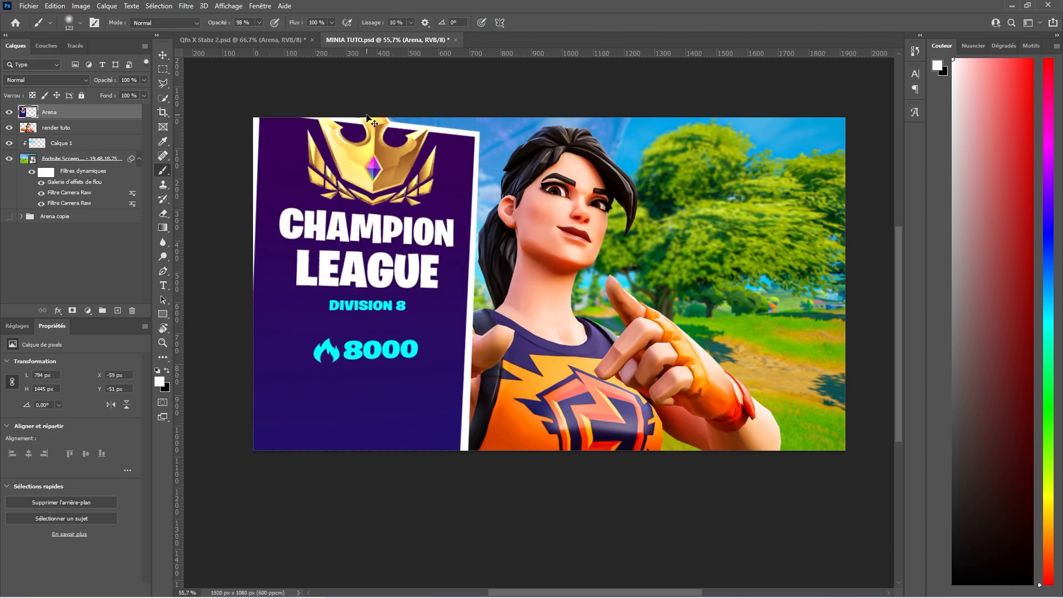
Step: Scale the Arena card to 81.63%, place it behind the character on the image's right side, and reshape its perspective
key("ctrl+t")
left_click_drag(357, 102, 343, 143, "alt")
left_click_drag(360, 222, 225, 185)
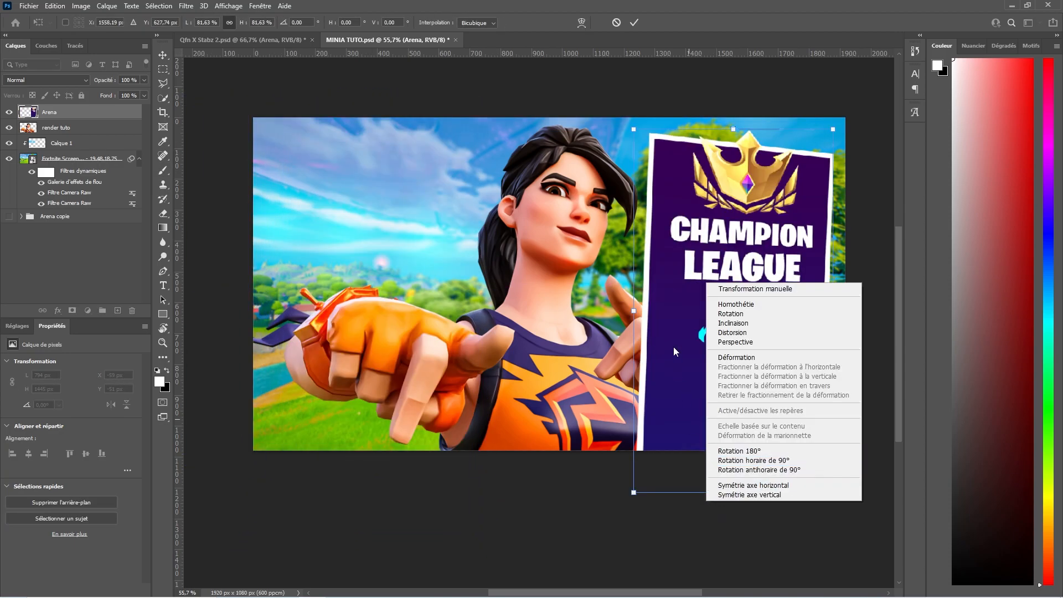
left_click(674, 359)
left_click_drag(632, 129, 692, 150)
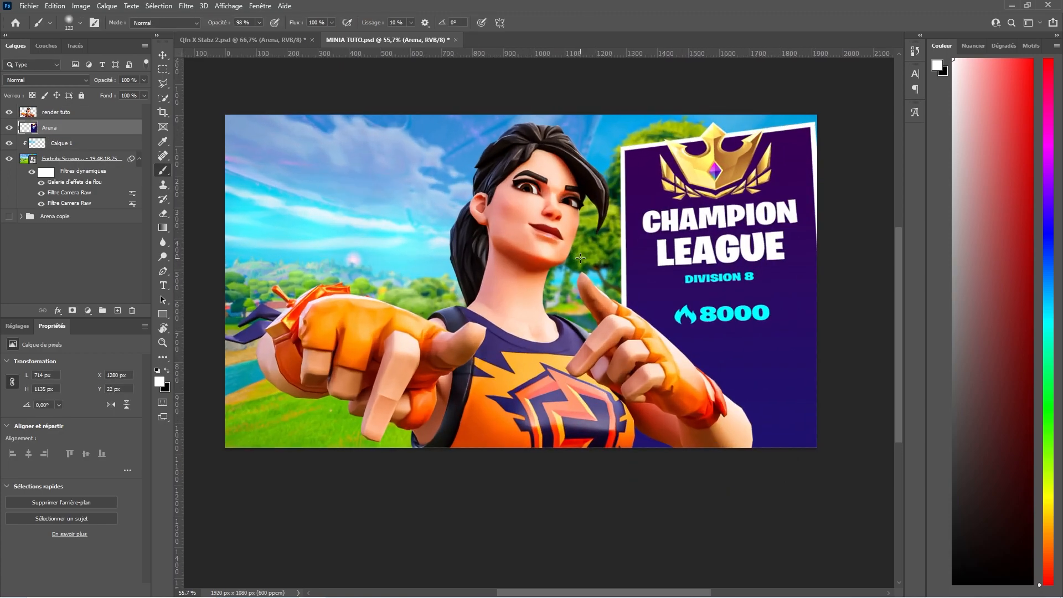
Step: Scale the Arena card to 113.45%, rotate it by -3.29°, and reposition it so its crown fits inside the image's upper edge
key("ctrl+t")
left_click_drag(729, 296, 723, 312)
left_click_drag(836, 488, 884, 511, "alt")
left_click_drag(744, 438, 750, 443)
left_click_drag(751, 443, 769, 436)
left_click_drag(739, 174, 743, 164)
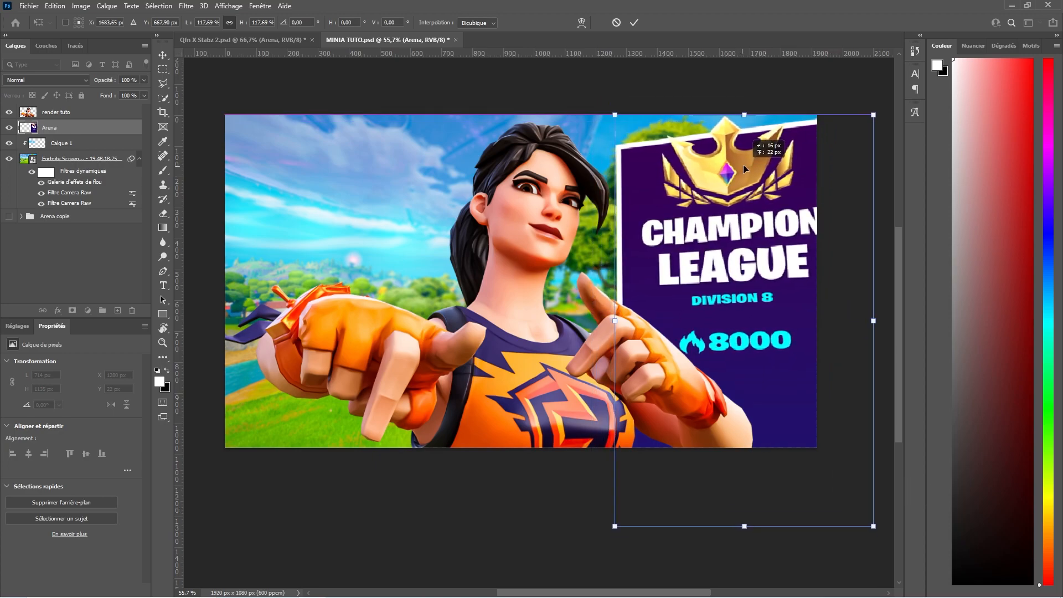
left_click_drag(667, 92, 654, 96)
left_click_drag(671, 209, 662, 196)
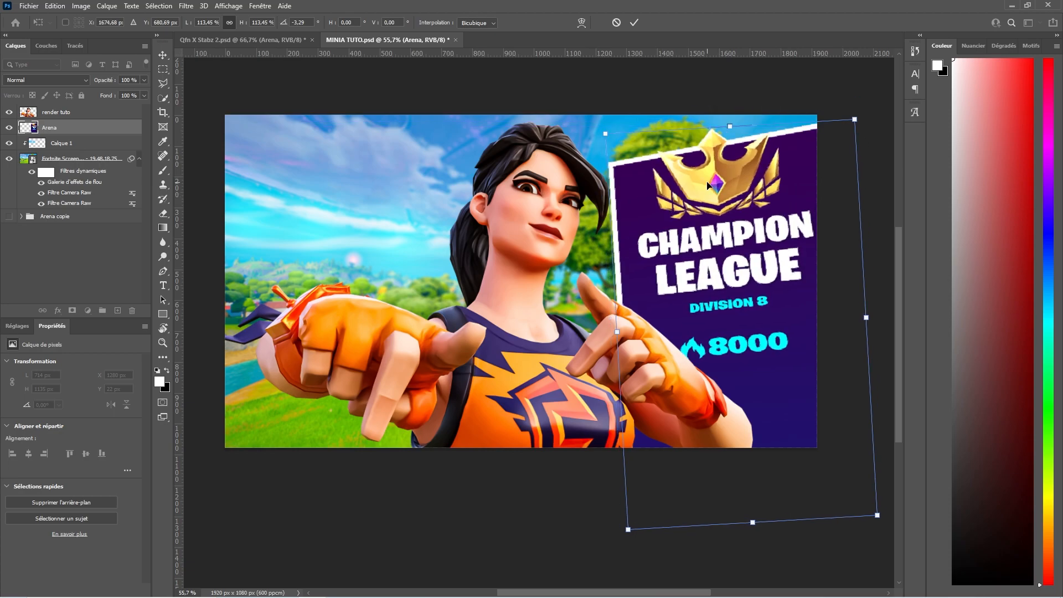
left_click_drag(706, 182, 705, 175)
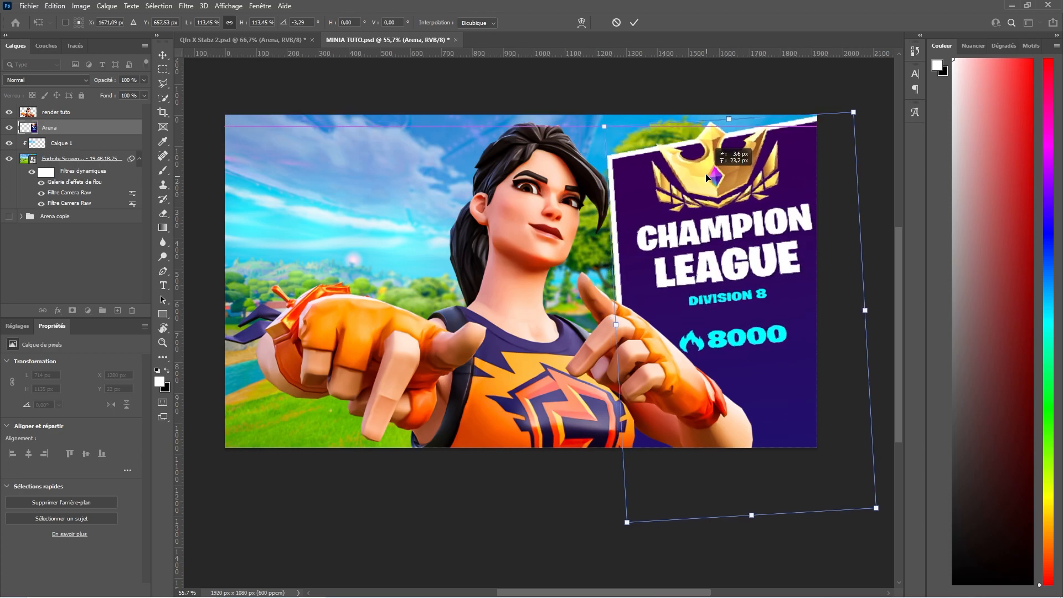
key("Return")
key("b")
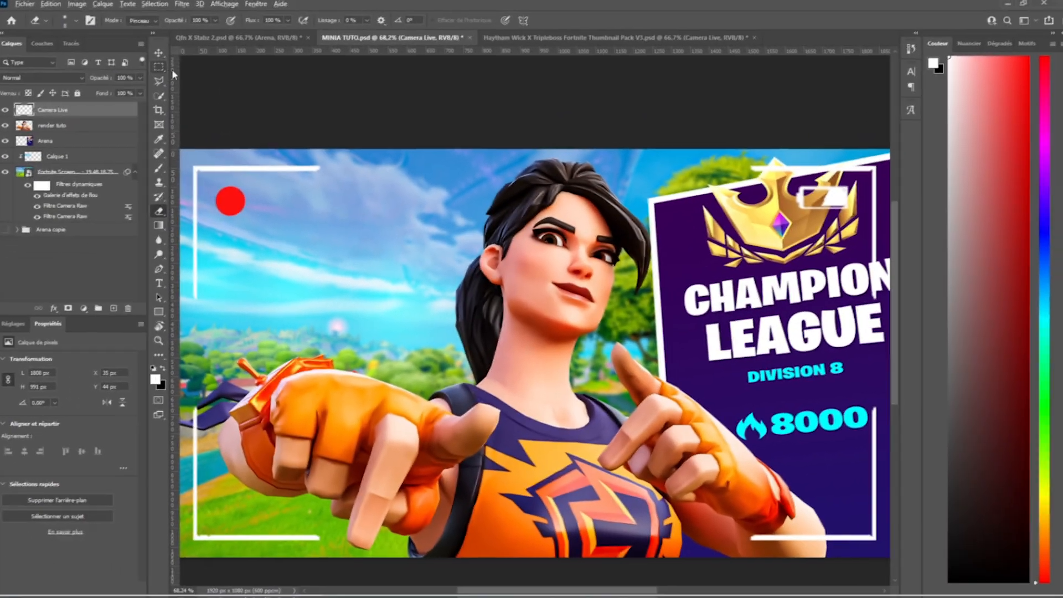
Step: Clean up the uneven lower-left horizontal frame line on the Camera Live layer with a small white brush
scroll(309, 177, "up", 2, "ctrl")
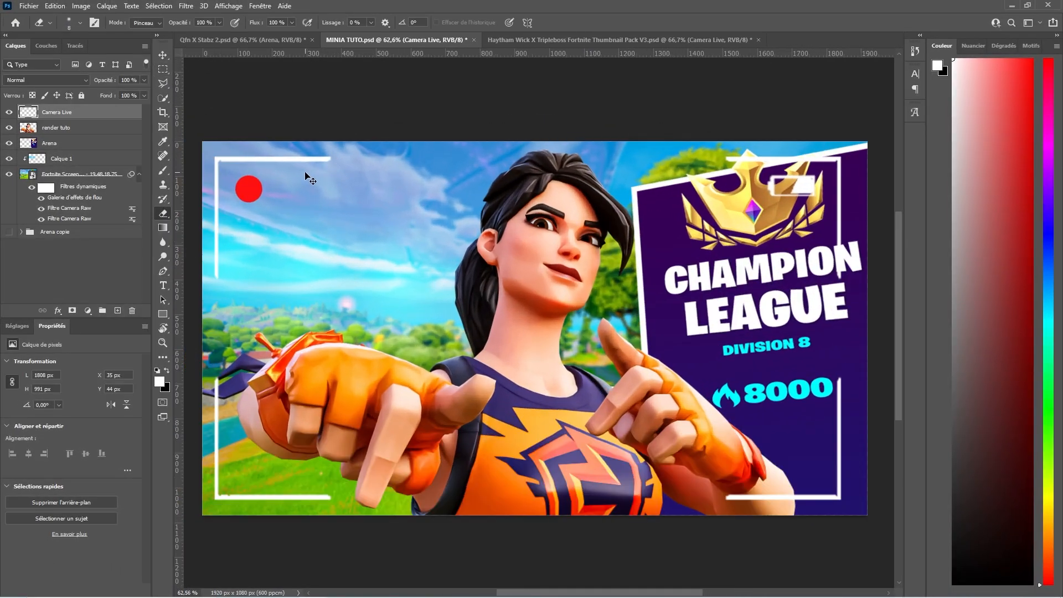
scroll(291, 164, "down", 7, "alt")
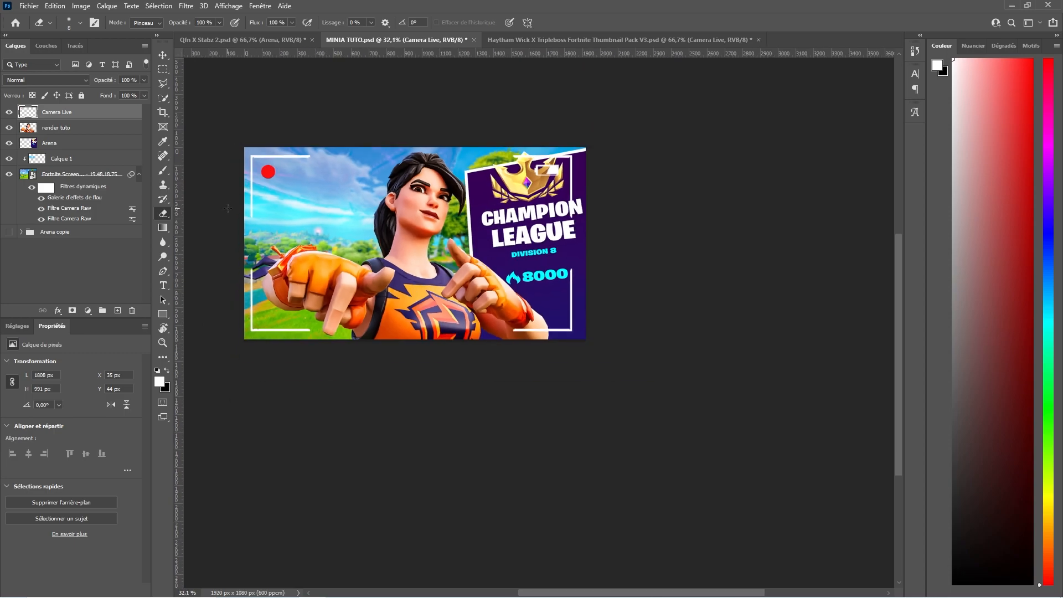
scroll(229, 207, "up", 2, "alt")
scroll(754, 179, "up", 6, "alt")
scroll(755, 180, "down", 1, "alt")
scroll(710, 198, "up", 6, "alt")
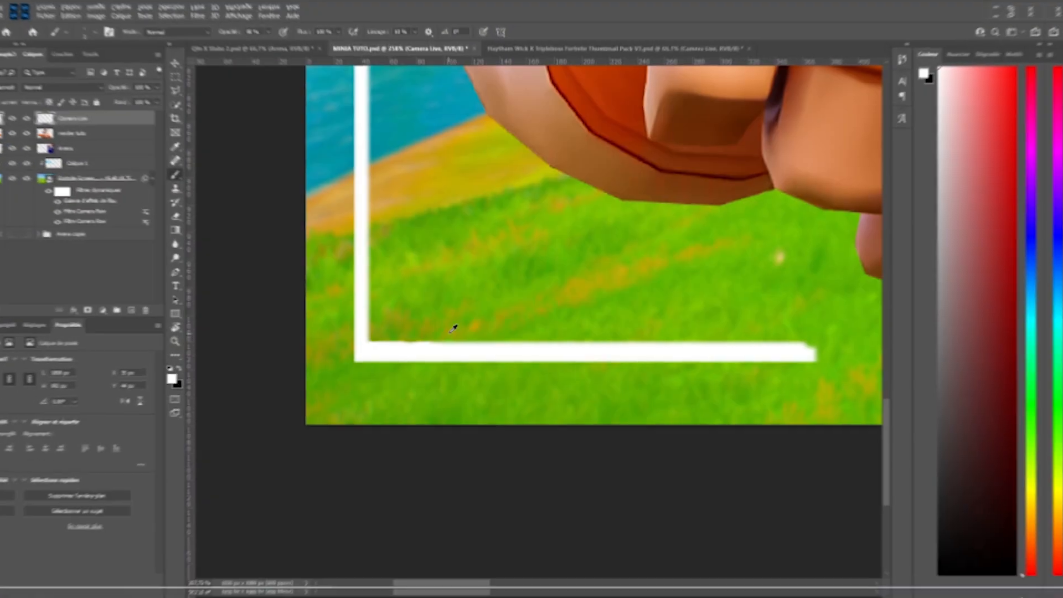
scroll(453, 329, "down", 8, "alt")
scroll(582, 329, "up", 12, "alt")
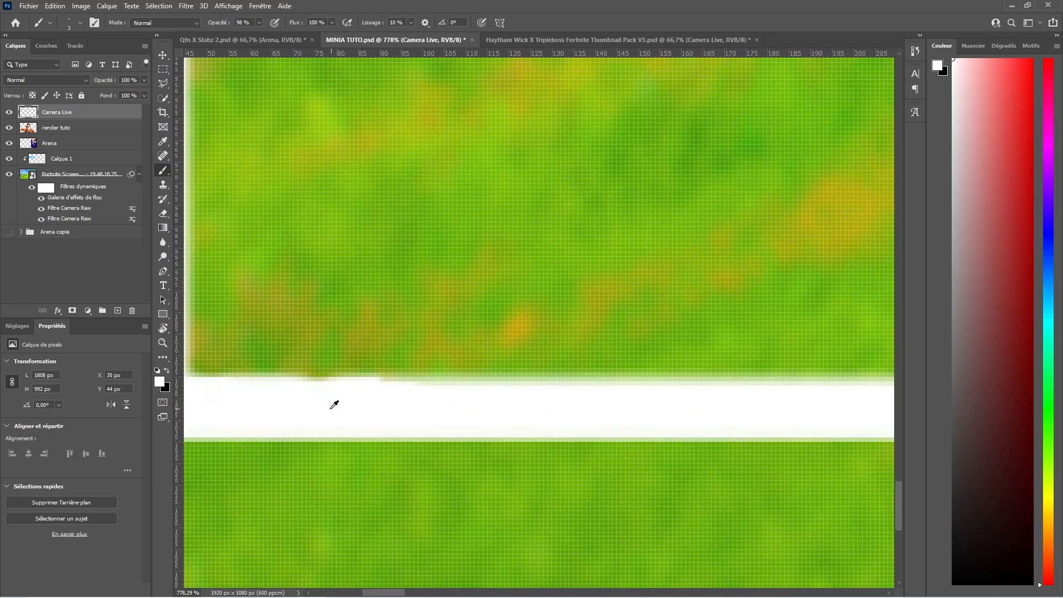
mouse_move(308, 394)
right_mouse_down("alt")
mouse_move(321, 393)
mouse_move(297, 393)
right_mouse_up("alt")
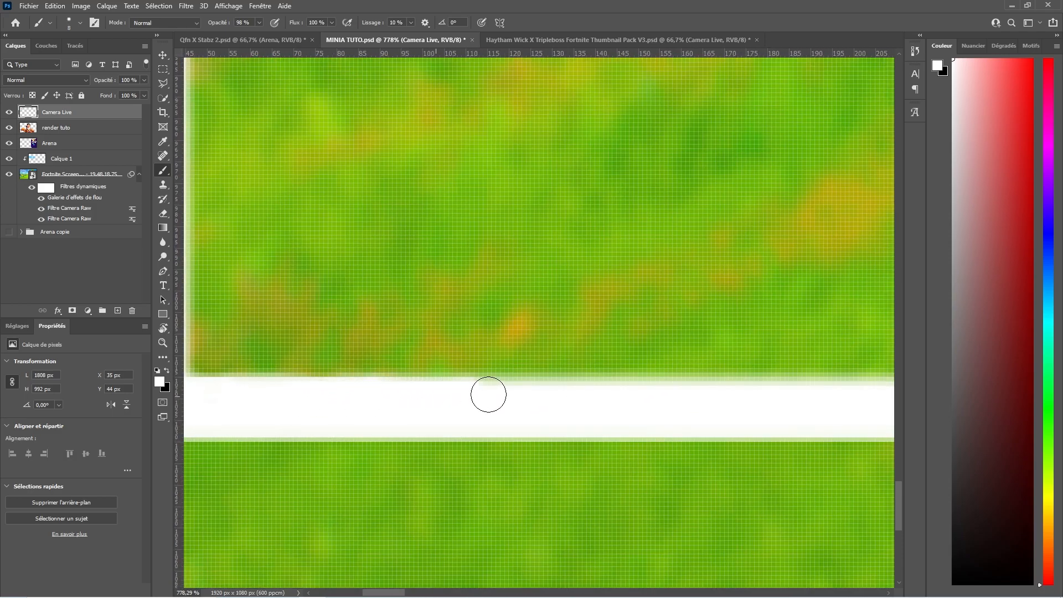
scroll(463, 399, "down", 9, "alt")
scroll(626, 317, "right", 3, "ctrl")
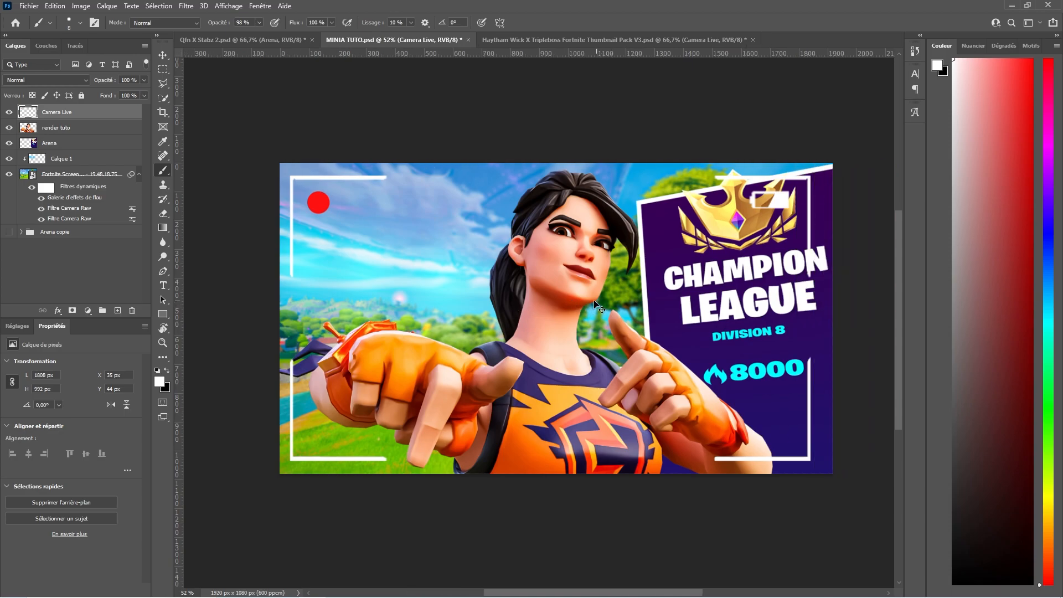
Step: Create a merged copy of all visible layers, group the original layers from Camera Live to the Fortnite screenshot, and hide the group
key("ctrl+alt+shift+e")
left_click(62, 128)
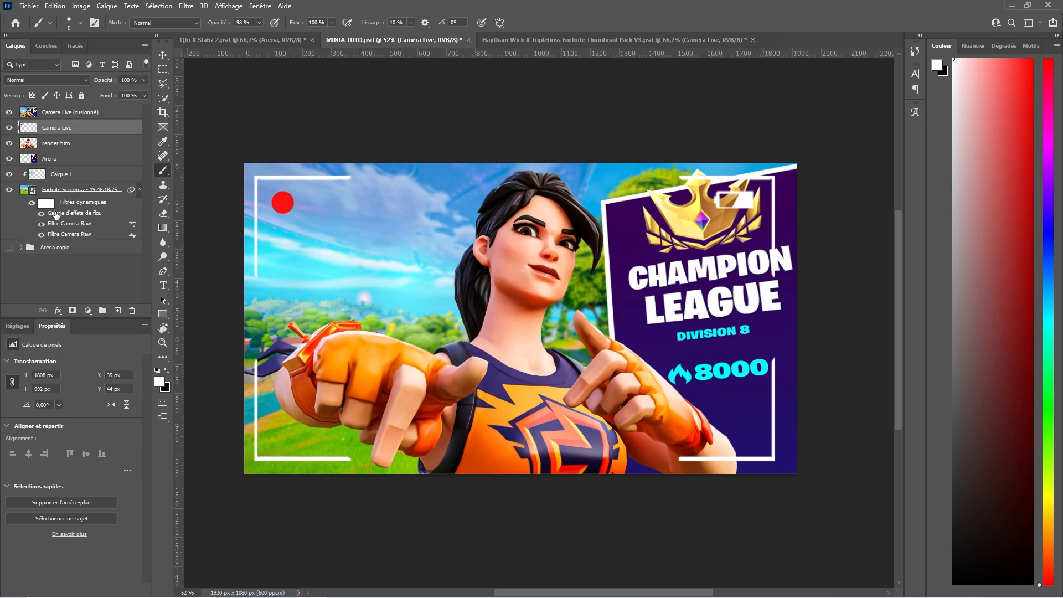
left_click(79, 190, "shift")
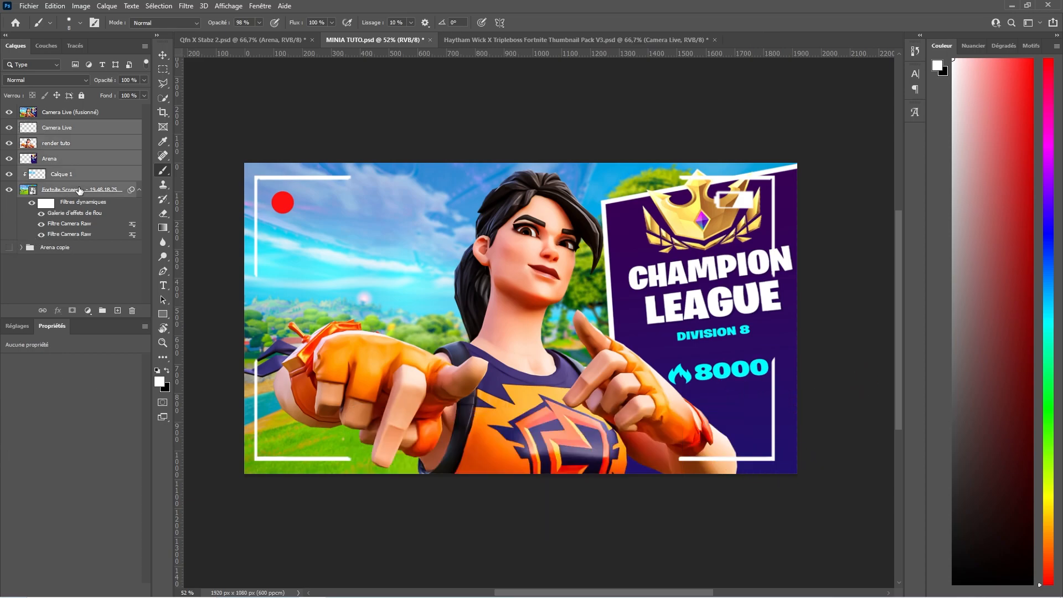
key("ctrl+g")
left_click(74, 114)
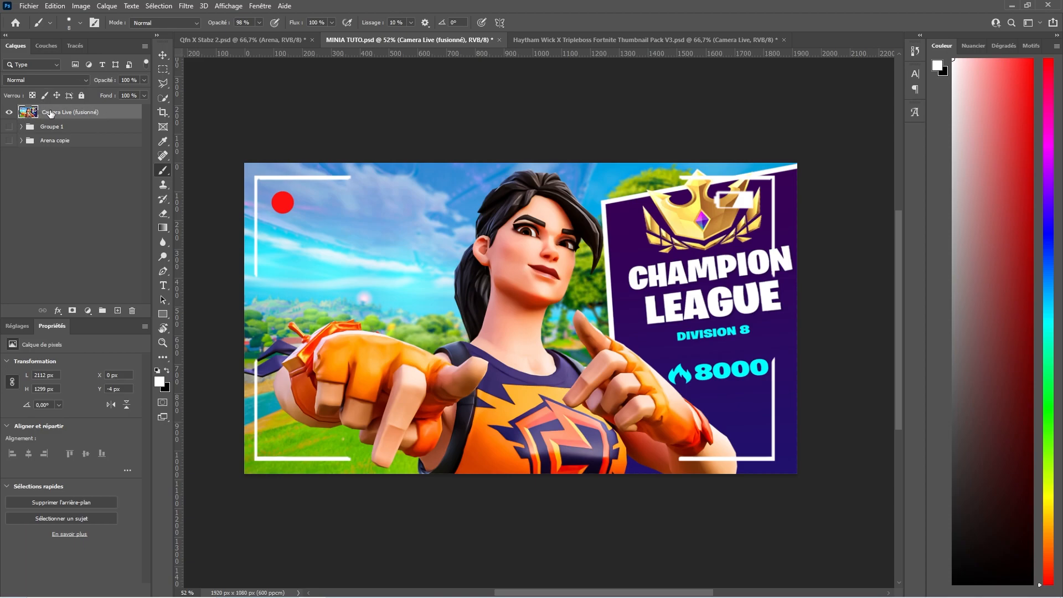
Step: Apply Camera Raw to the merged layer with Contrast -21, Highlights +6, Shadows +43, Whites +34 and Blacks +26
left_click(186, 5)
left_click(264, 90)
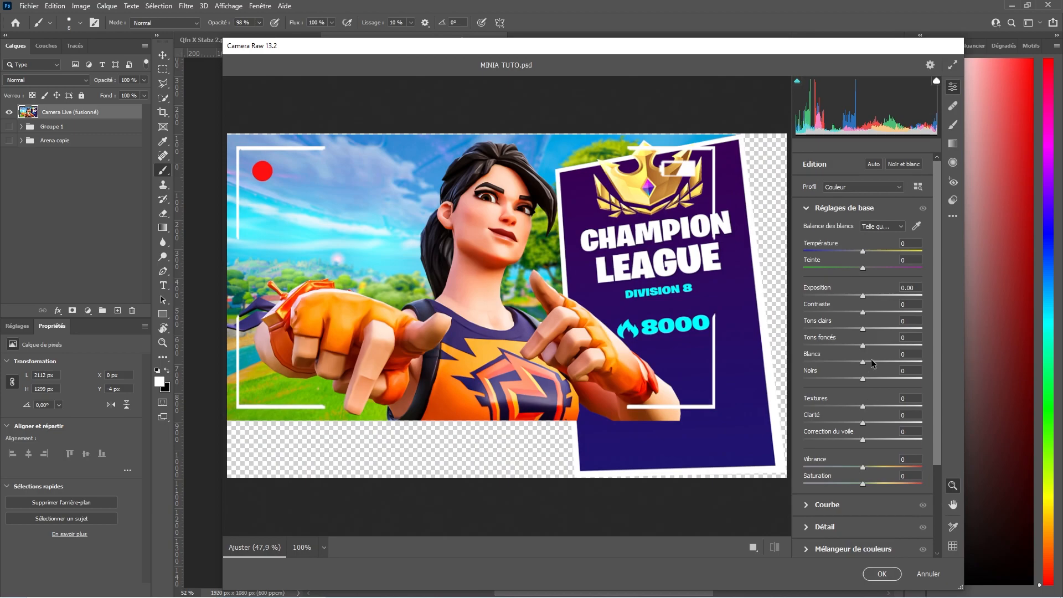
left_click(950, 200)
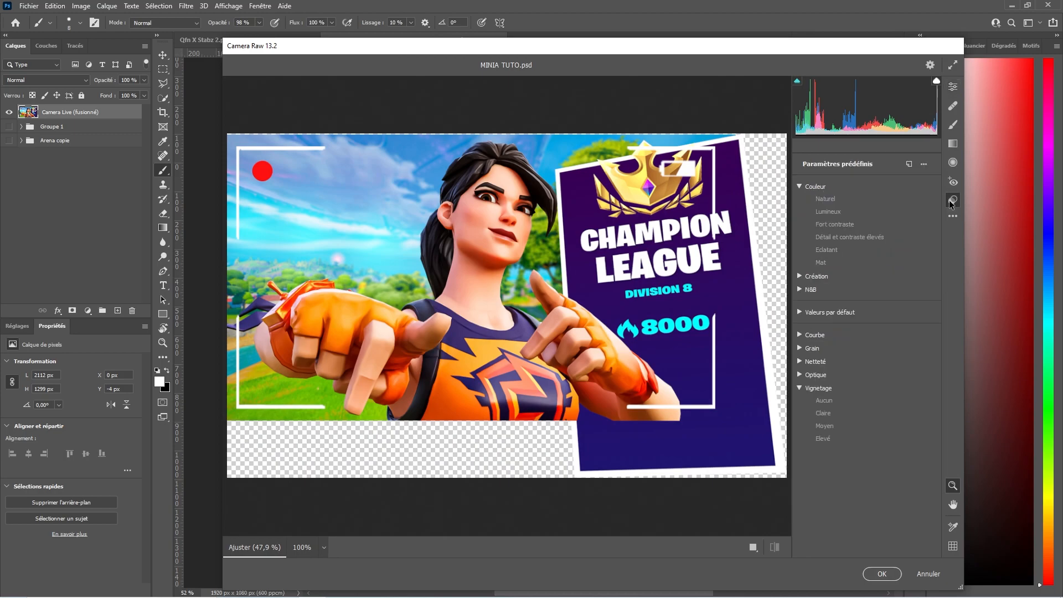
left_click(866, 211)
left_click(952, 87)
left_click_drag(857, 378, 878, 379)
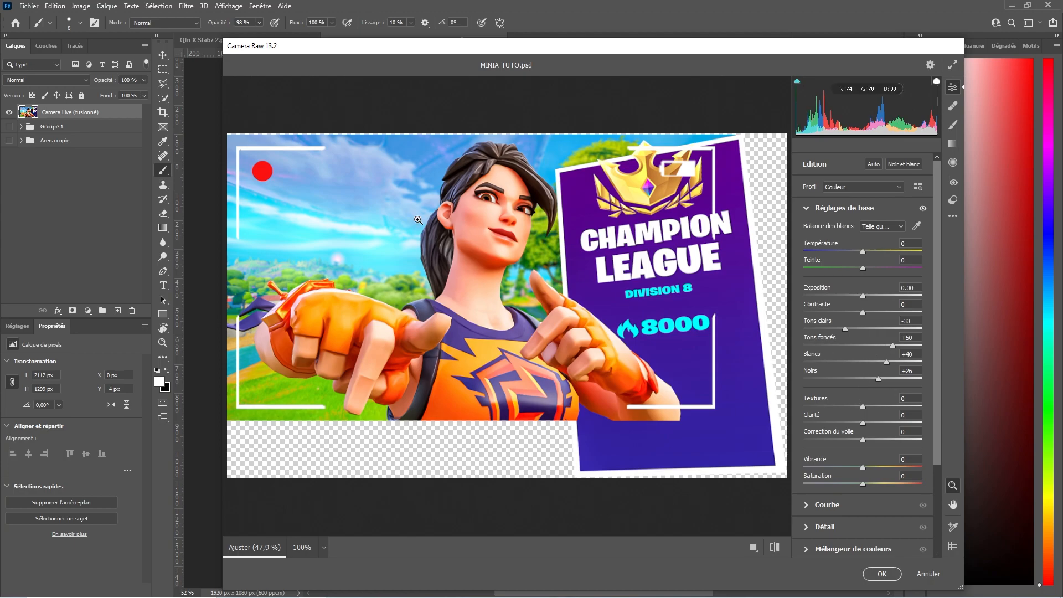
left_click_drag(886, 362, 849, 314)
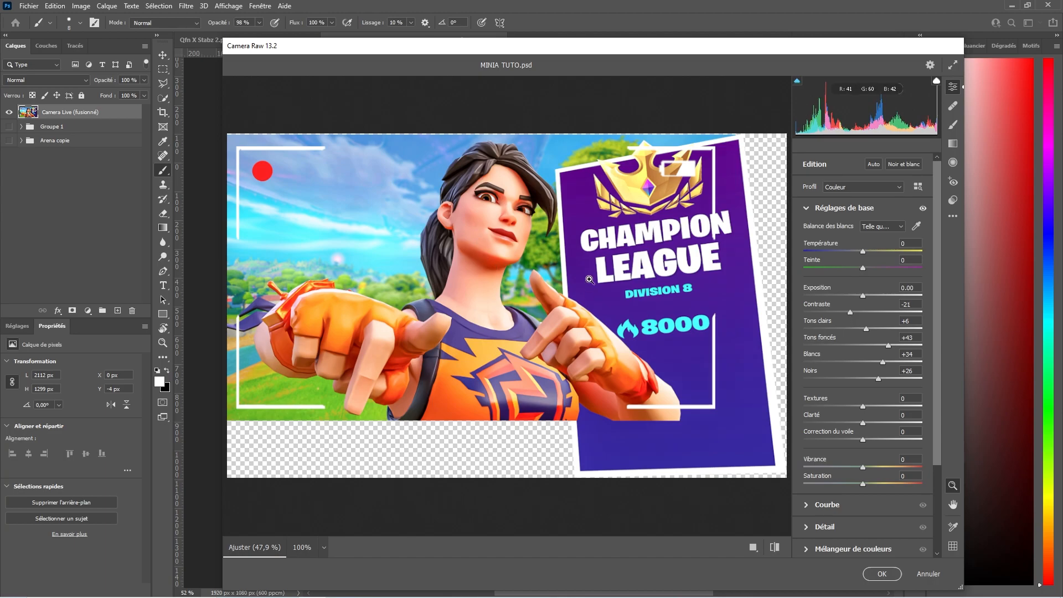
Step: Set Vibrance to +6, fine-tune Texture and Clarity, and apply the Camera Raw grading to the merged layer
left_click_drag(862, 467, 866, 468)
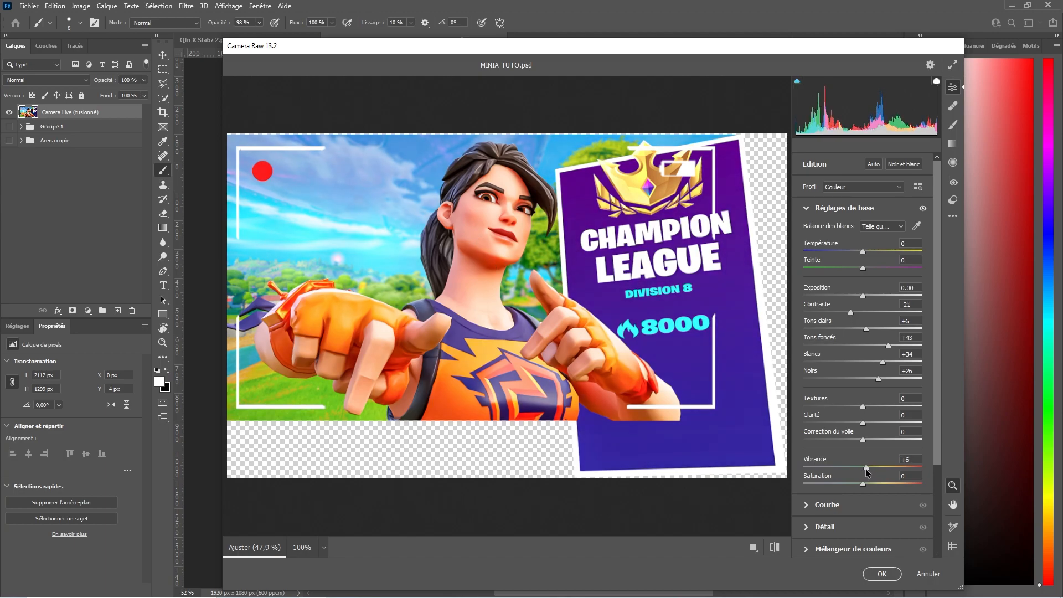
left_click_drag(864, 409, 865, 421)
left_click(882, 573)
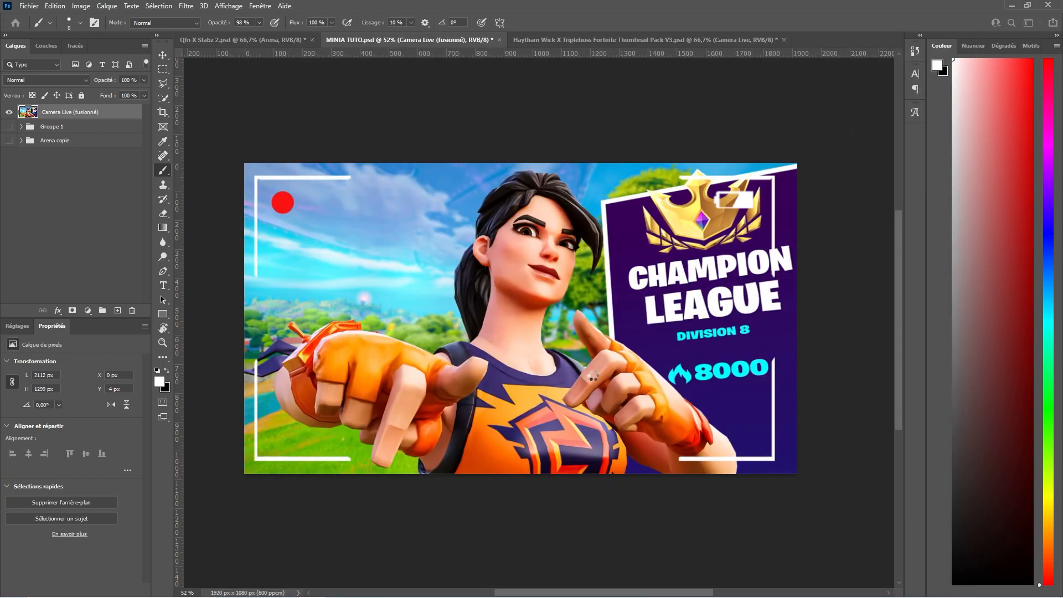
Step: Show Groupe 1 beneath the merged layer and compare the graded image with the original by toggling the merged layer's visibility
left_click(8, 126)
left_click(10, 112)
left_click(10, 112)
scroll(435, 271, "down", 6, "alt")
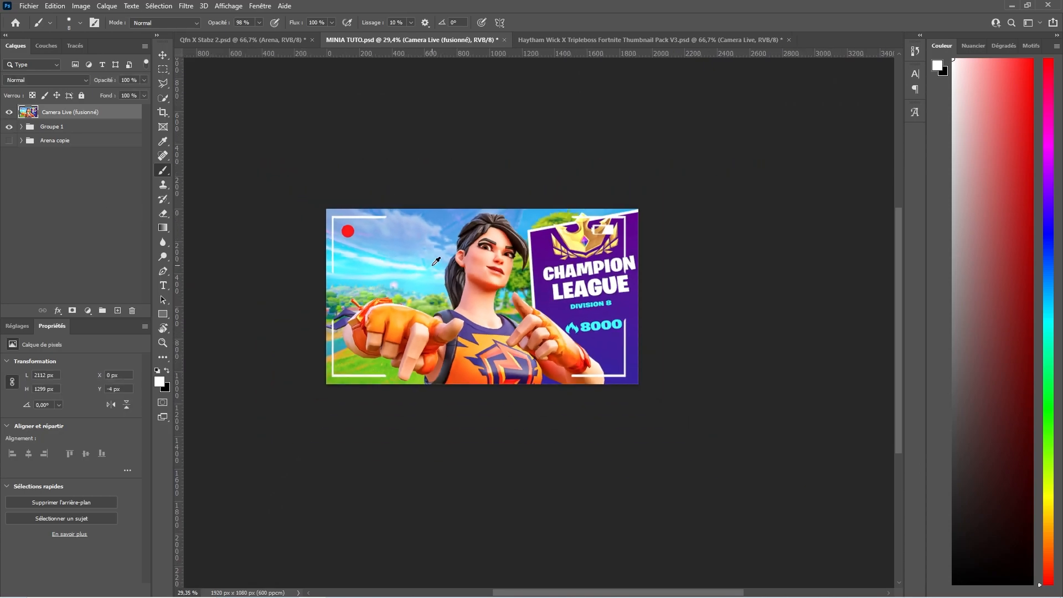
scroll(420, 256, "up", 4, "alt")
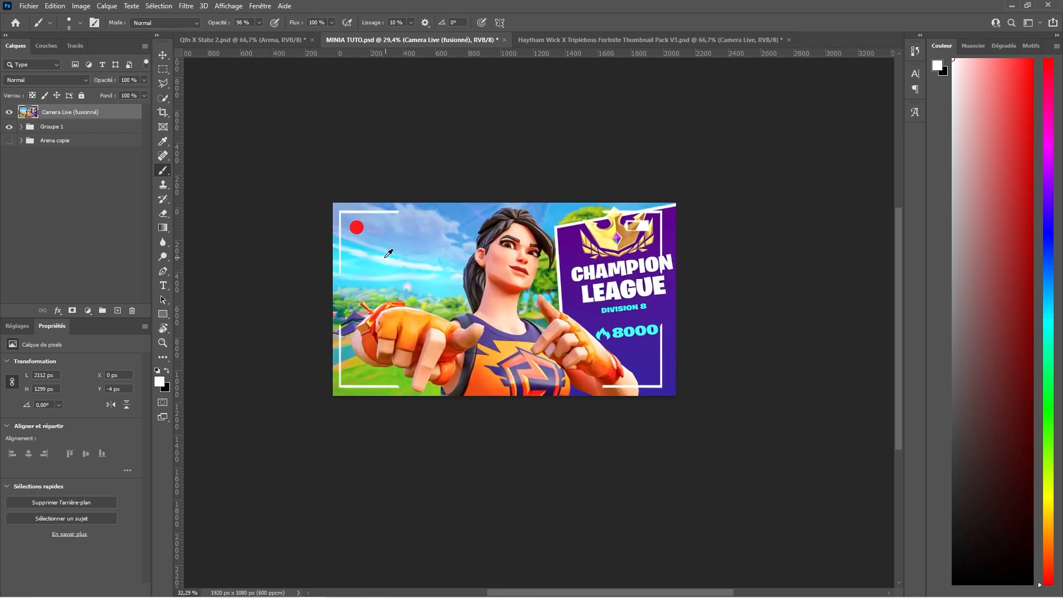
Step: Bring in the Chronic thumbnail file's brightness/contrast, hue/saturation and exposure adjustment layers above the merged layer, and group them at 73% opacity
left_click(29, 5)
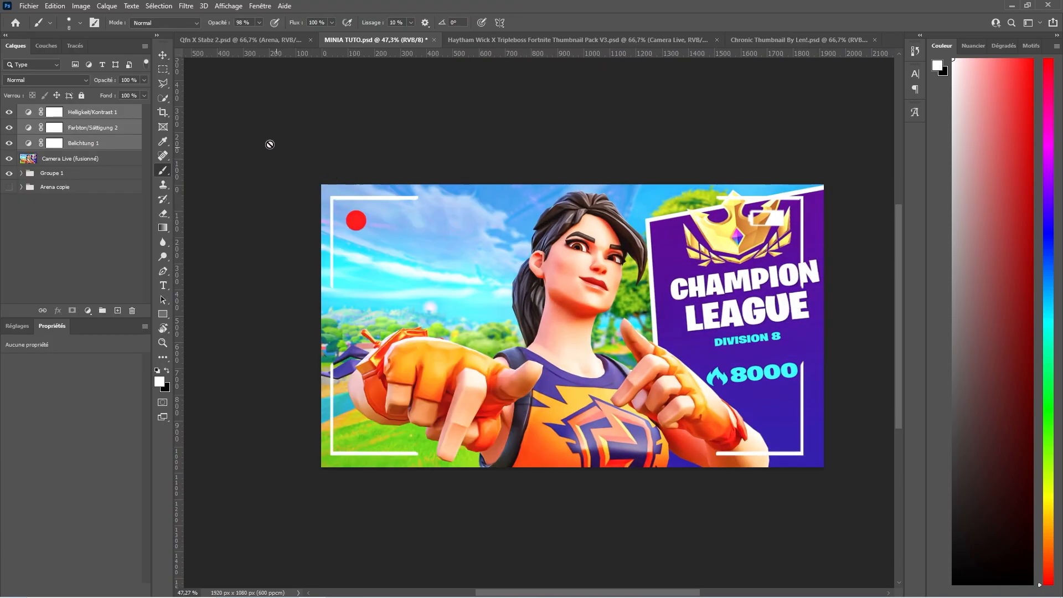
key("ctrl+g")
left_click_drag(105, 81, 91, 80)
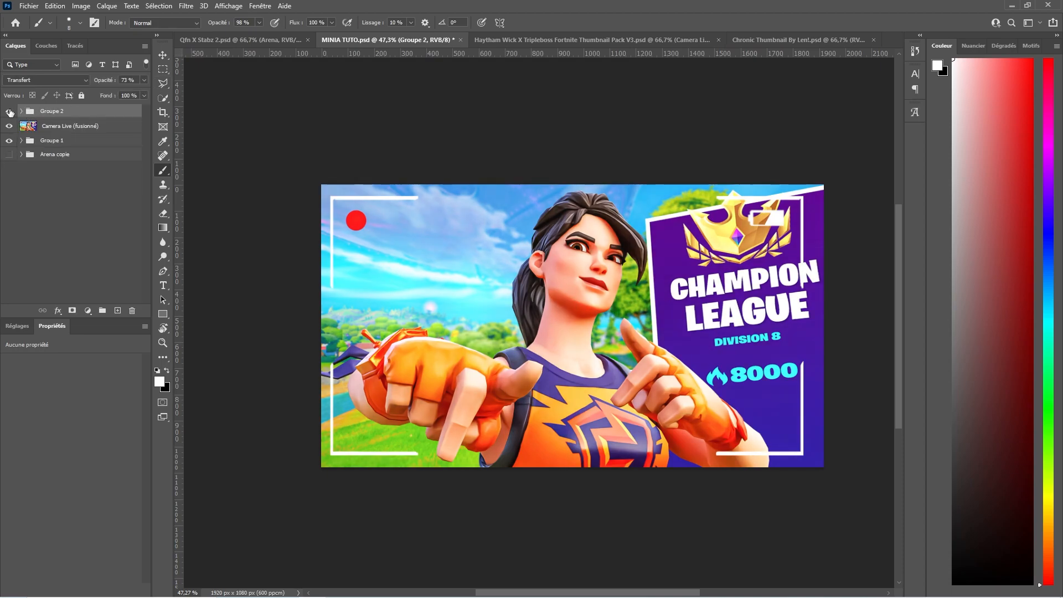
scroll(387, 206, "down", 1, "alt")
scroll(567, 230, "up", 2, "alt")
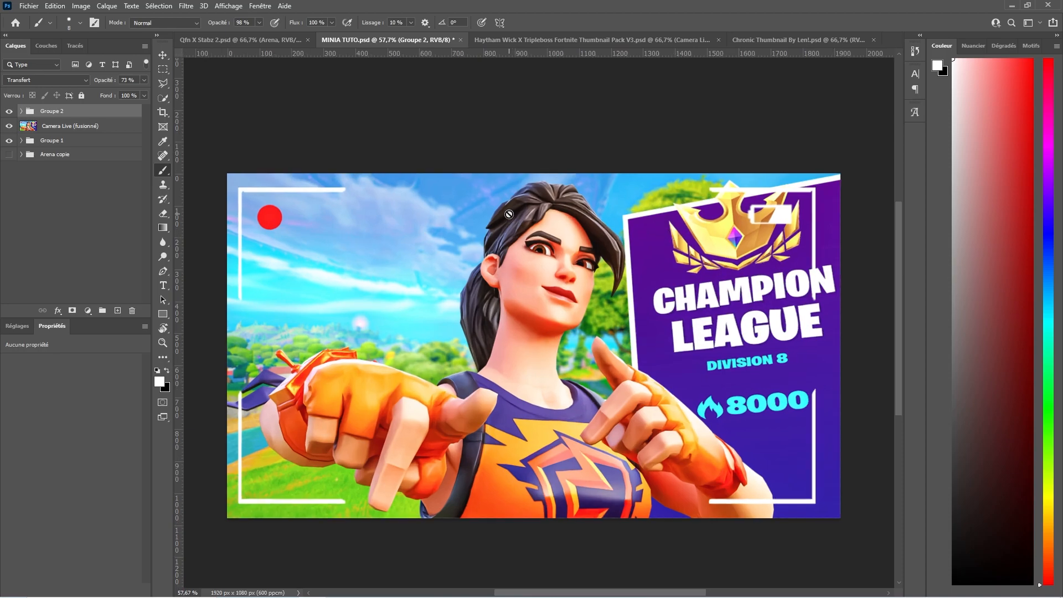
scroll(508, 213, "down", 1)
scroll(413, 190, "up", 1, "alt")
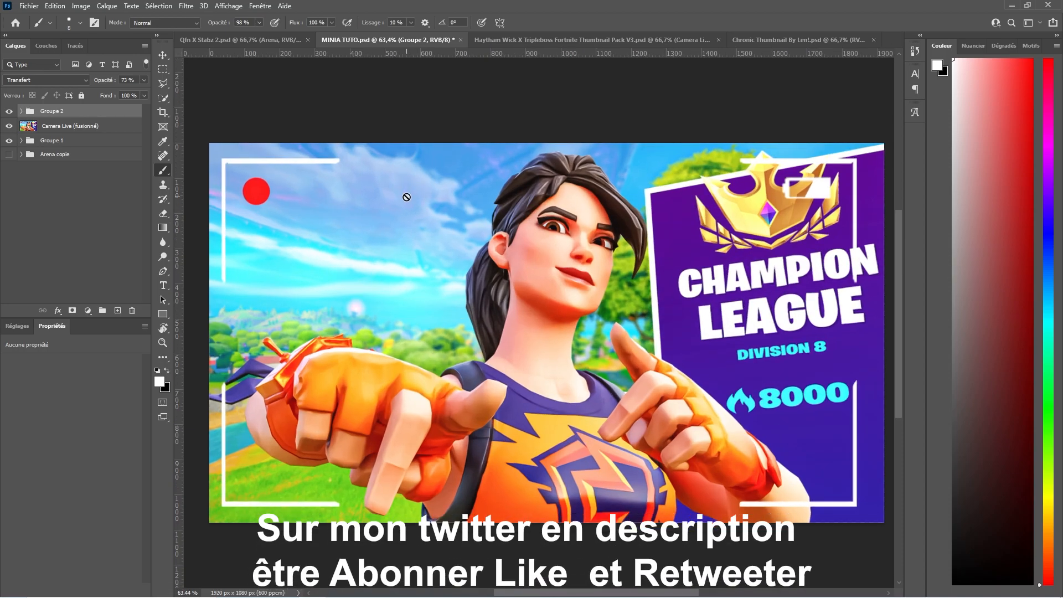
scroll(406, 197, "down", 1)
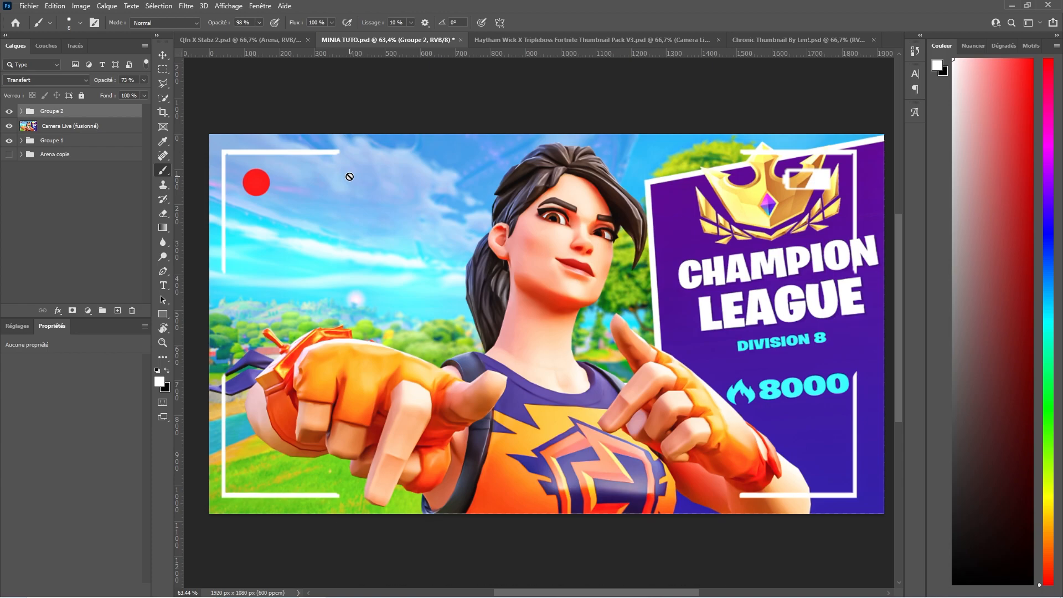
key("v")
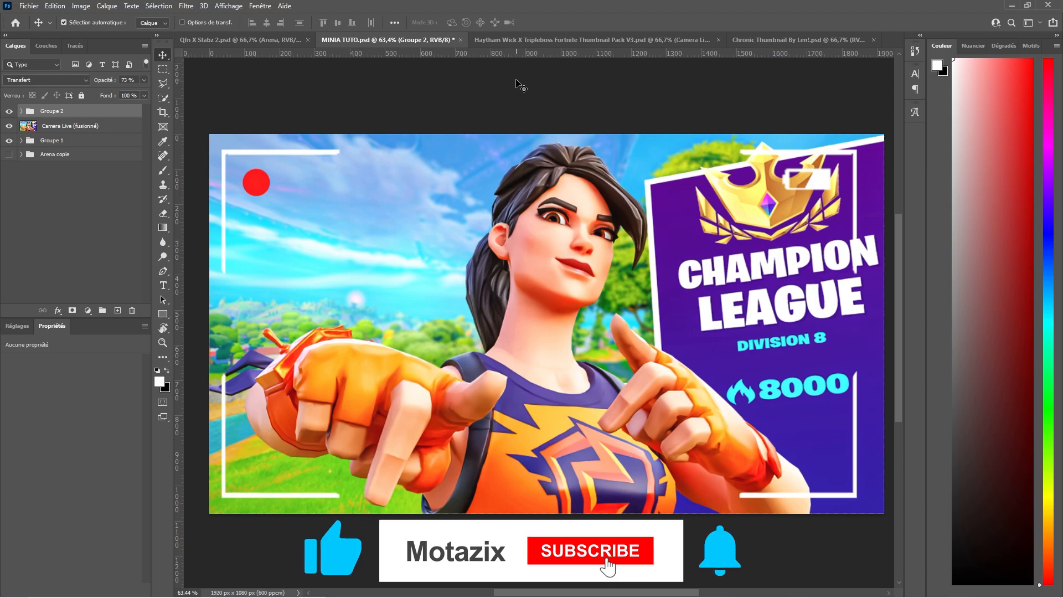